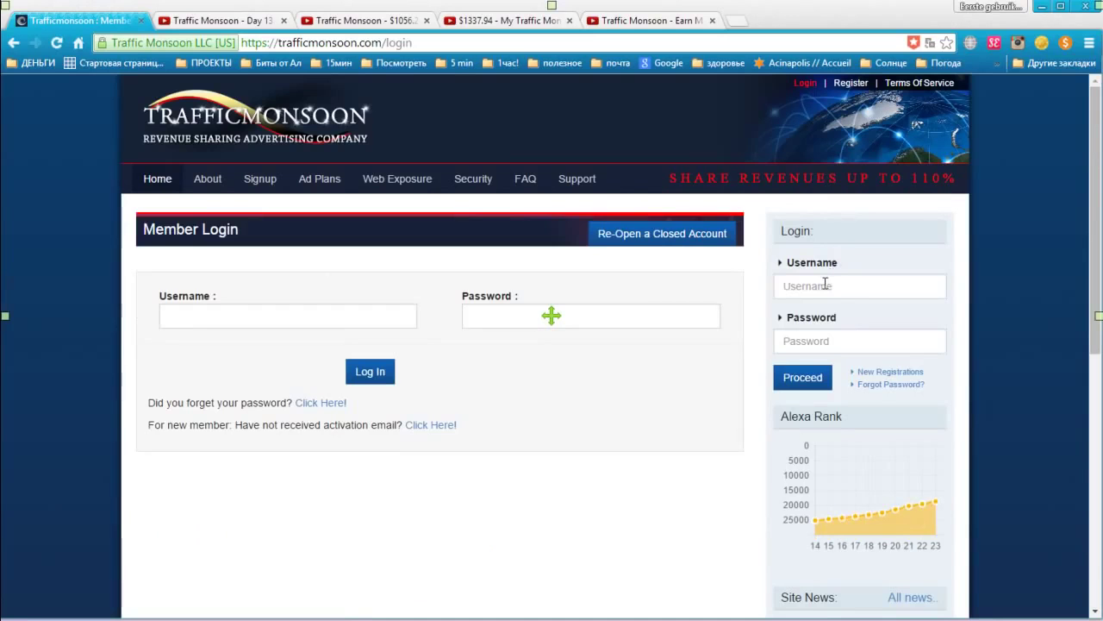
# Step: Log in to the member account with the username, view the login ad and continue to the dashboard
pyautogui.write('L')
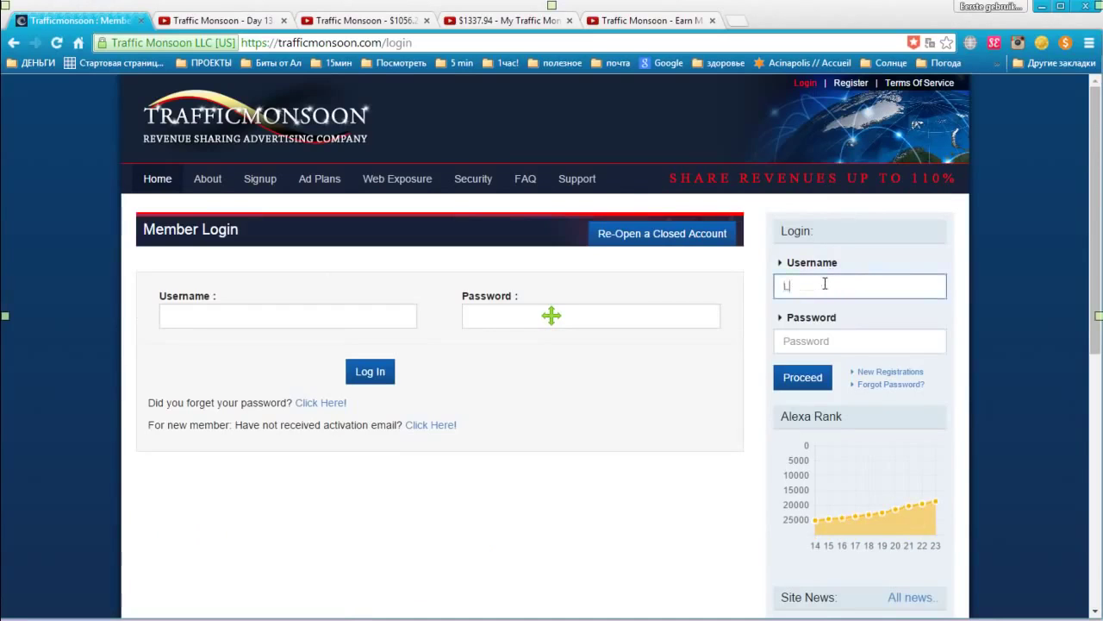
pyautogui.click(876, 398)
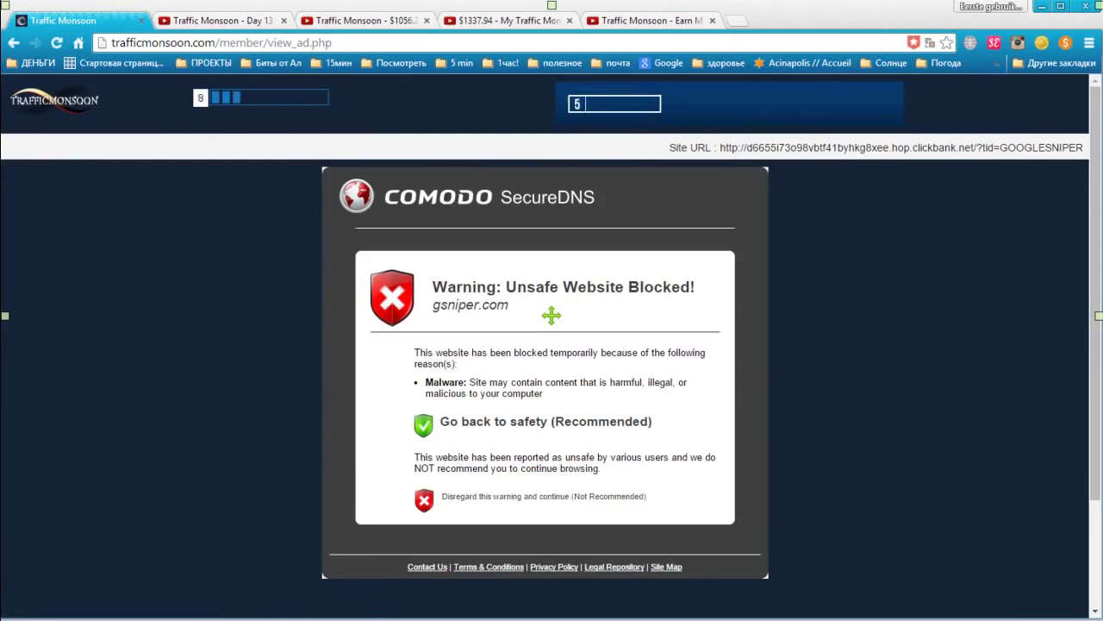
pyautogui.click(1066, 591)
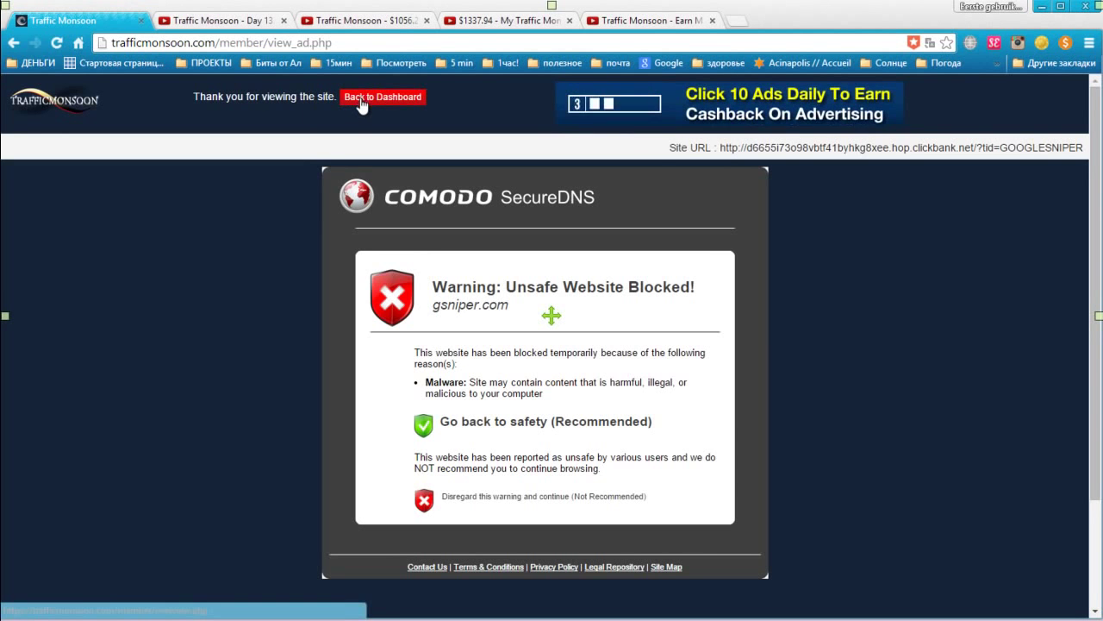
pyautogui.click(365, 100)
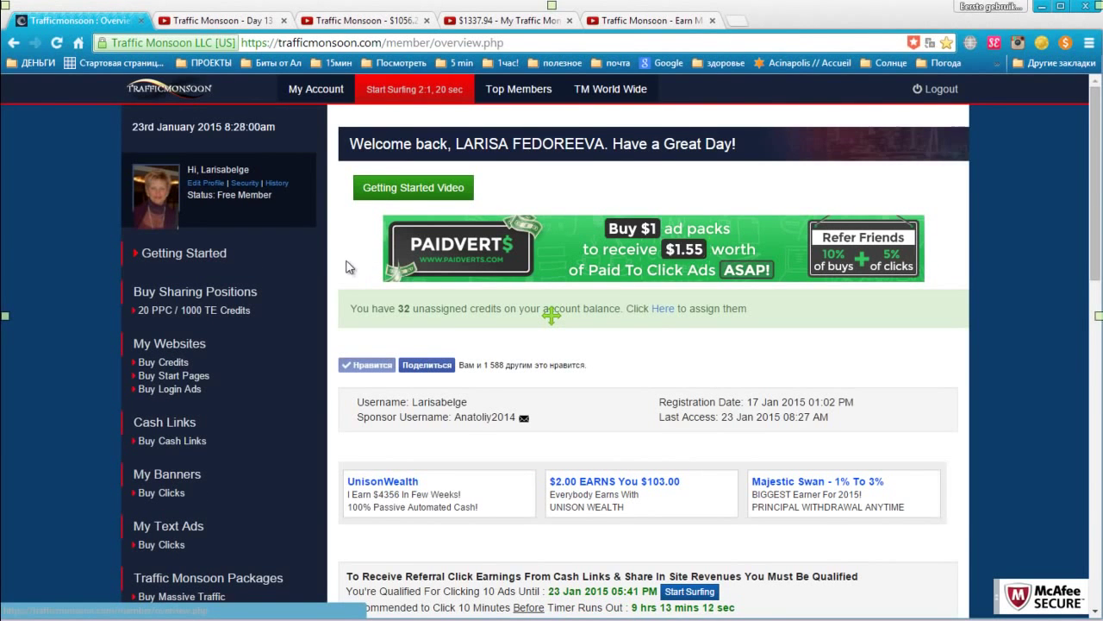
# Step: Open the profile for editing and remove the current account photo
pyautogui.click(213, 185)
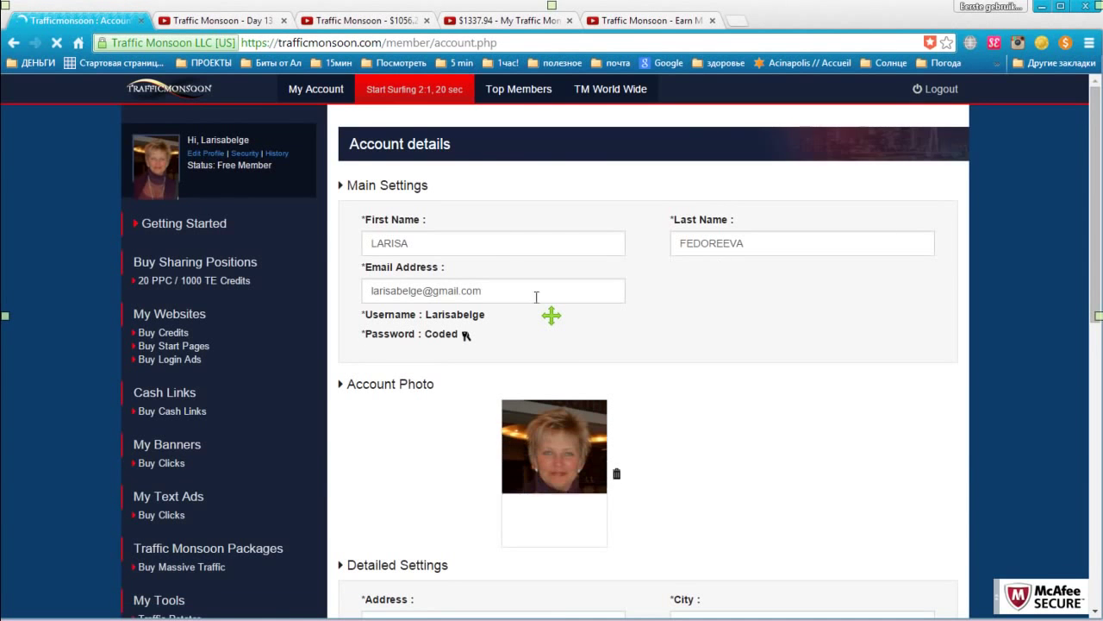
pyautogui.scroll(-1, 681, 379)
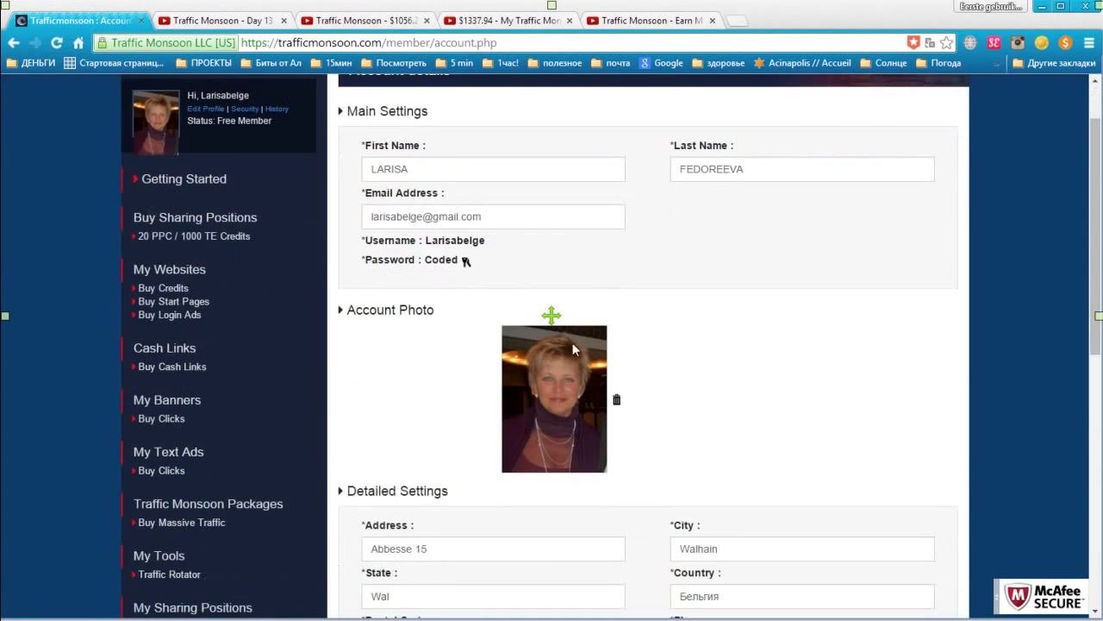
pyautogui.click(616, 400)
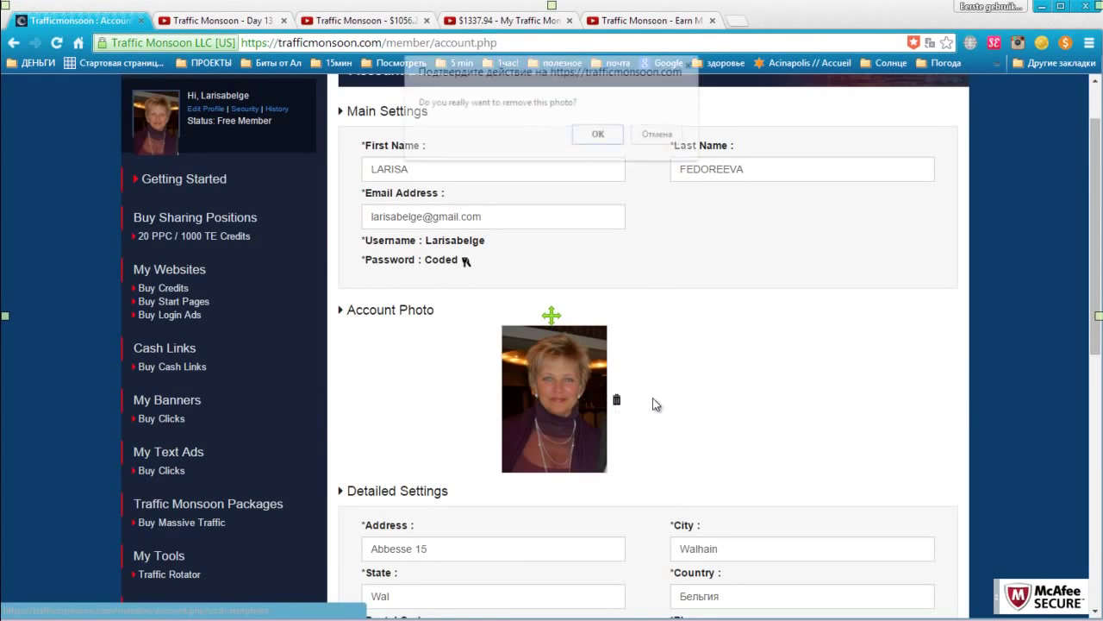
pyautogui.click(601, 136)
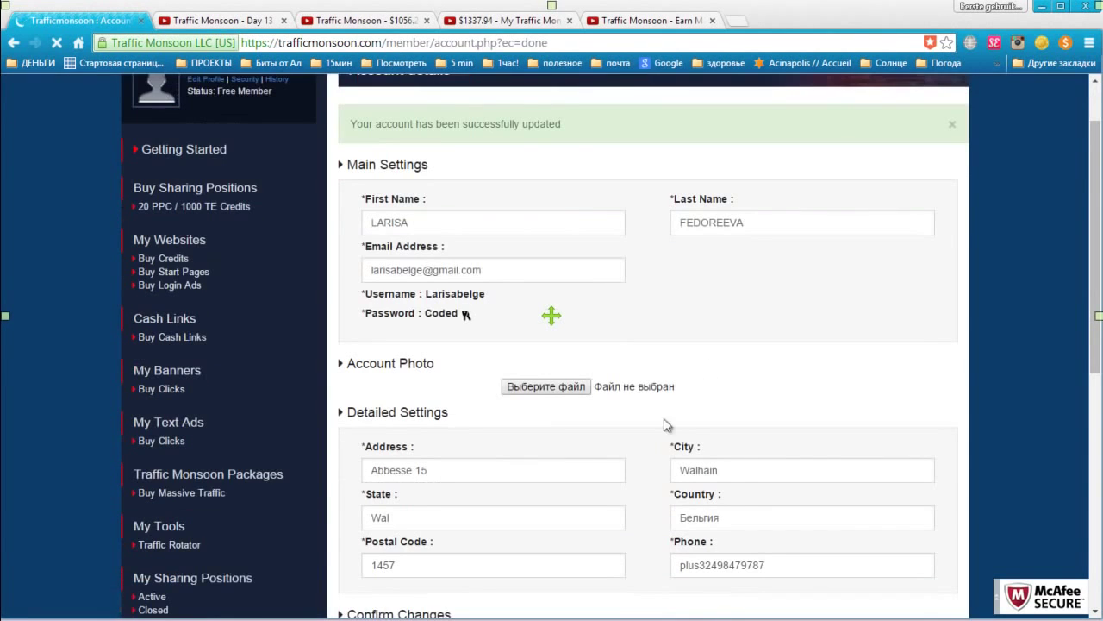
# Step: Choose the image 757575 from the DATA (D:) drive as the account photo
pyautogui.click(547, 387)
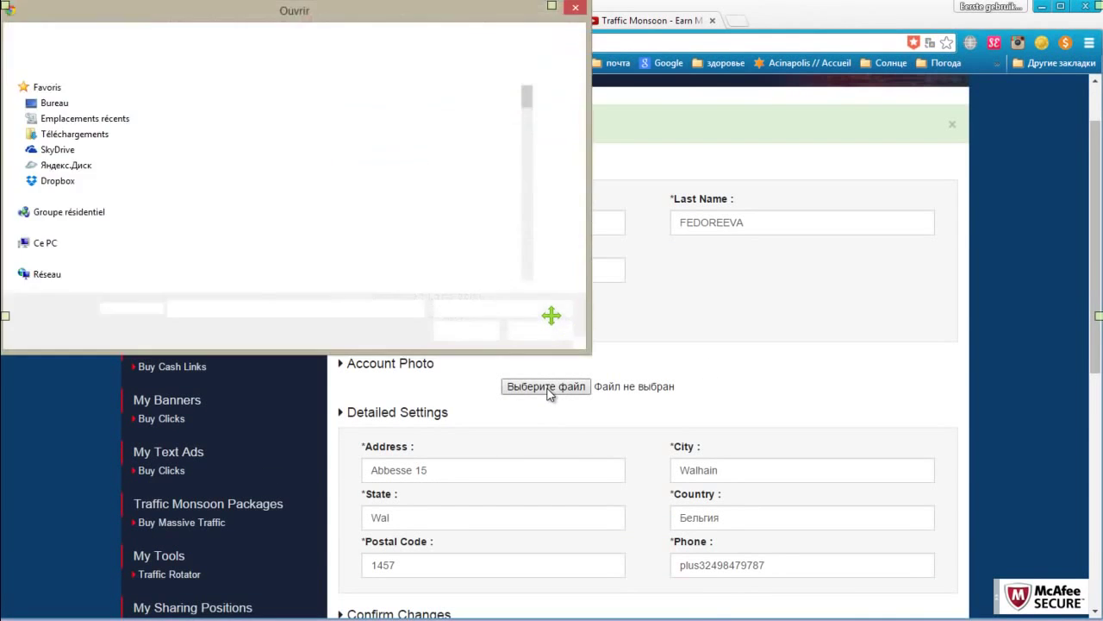
pyautogui.scroll(-1, 528, 145)
pyautogui.scroll(-1, 527, 145)
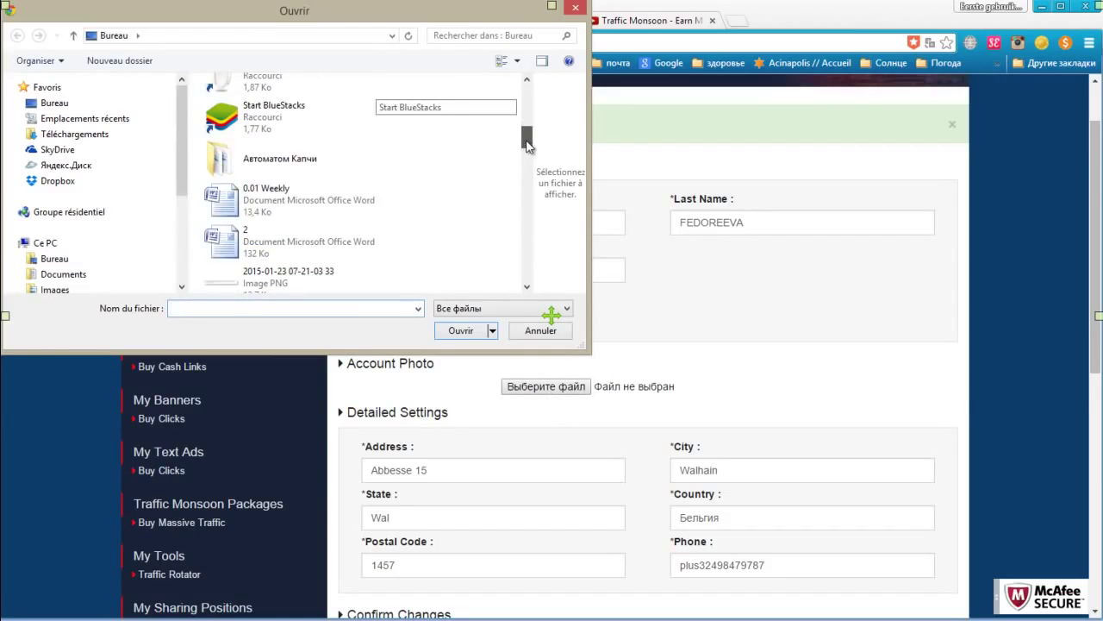
pyautogui.moveTo(183, 179); pyautogui.dragTo(180, 247)
pyautogui.click(60, 250)
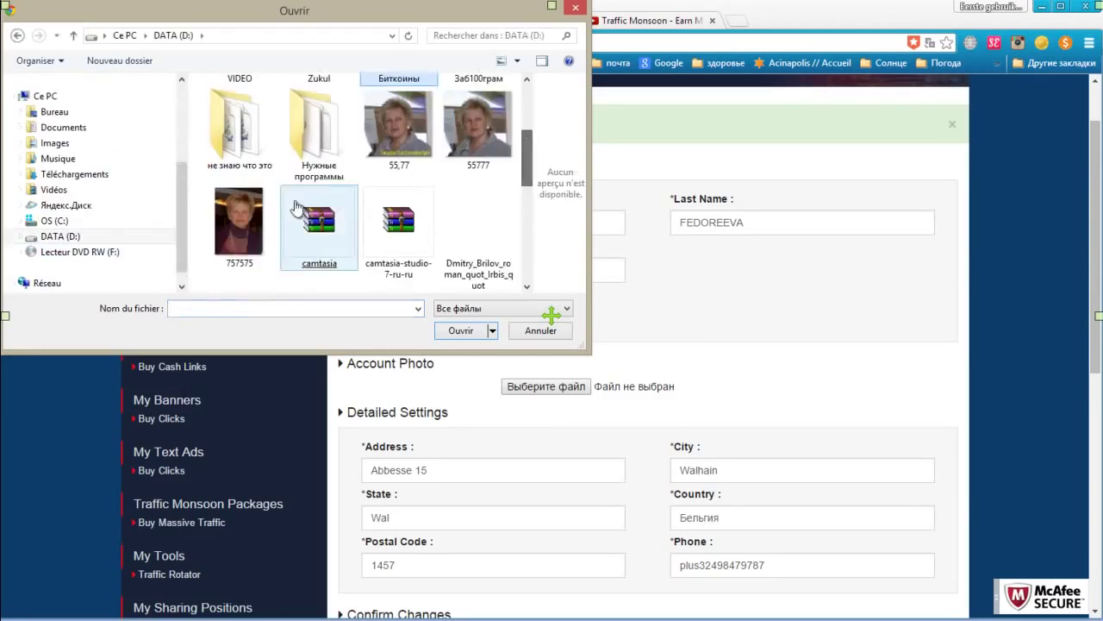
pyautogui.doubleClick(238, 221)
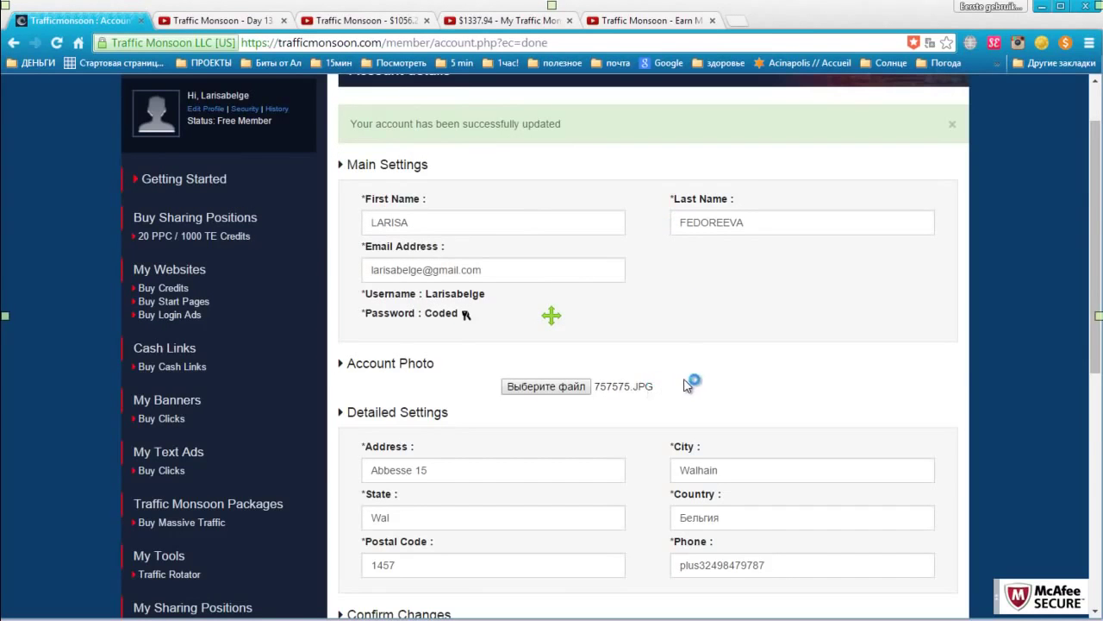
# Step: Save the account details with the chosen photo and check the updated profile
pyautogui.scroll(-3, 687, 385)
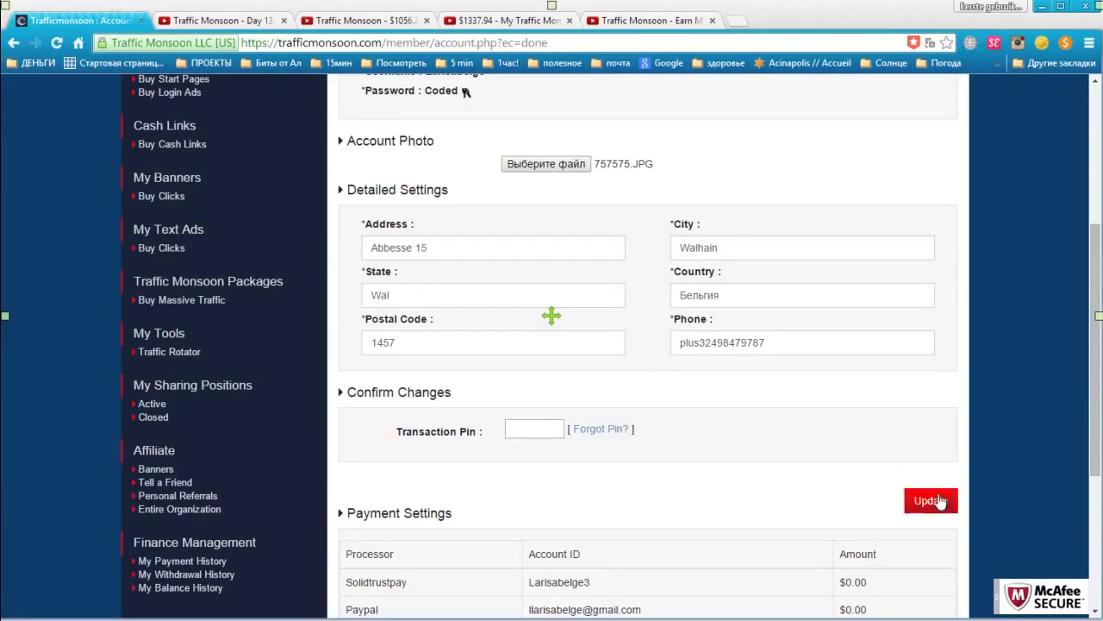
pyautogui.scroll(1, 916, 504)
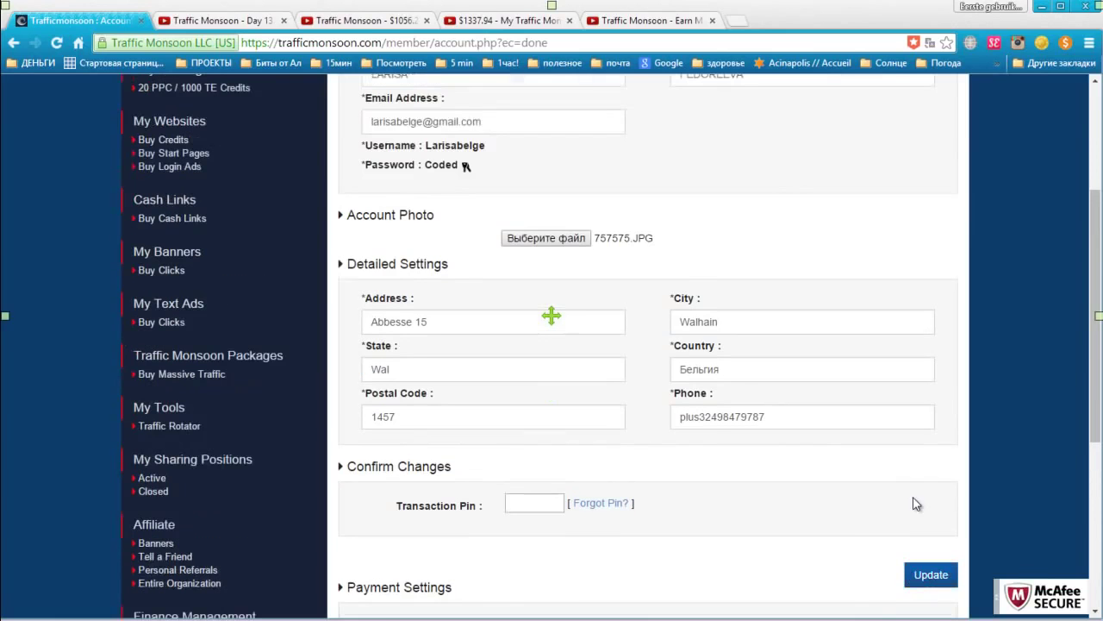
pyautogui.moveTo(1058, 600)
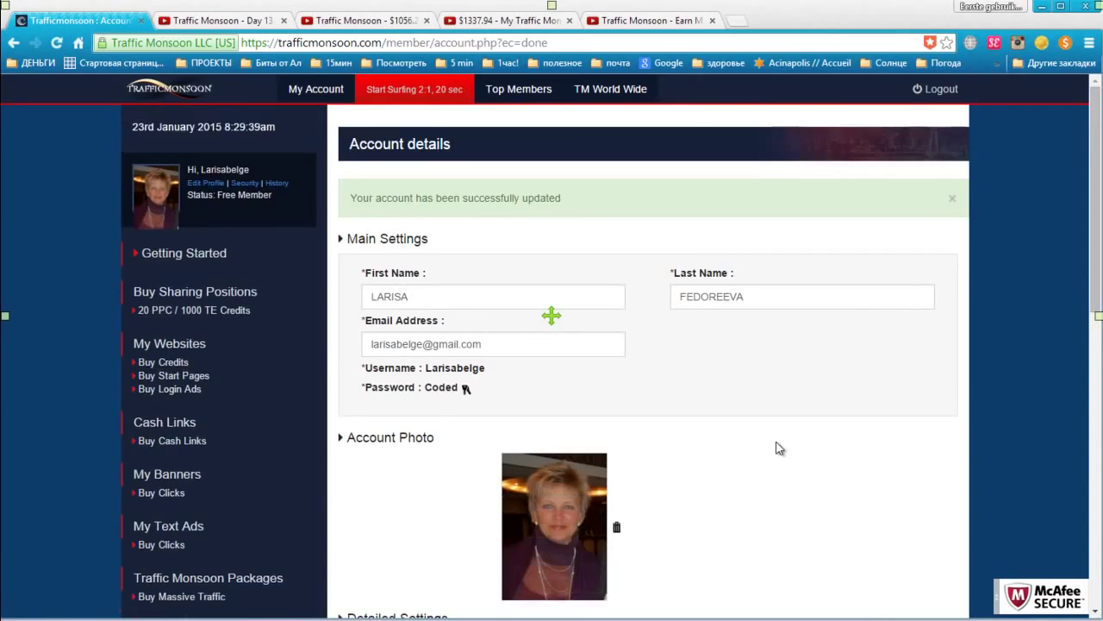
pyautogui.scroll(-2, 779, 448)
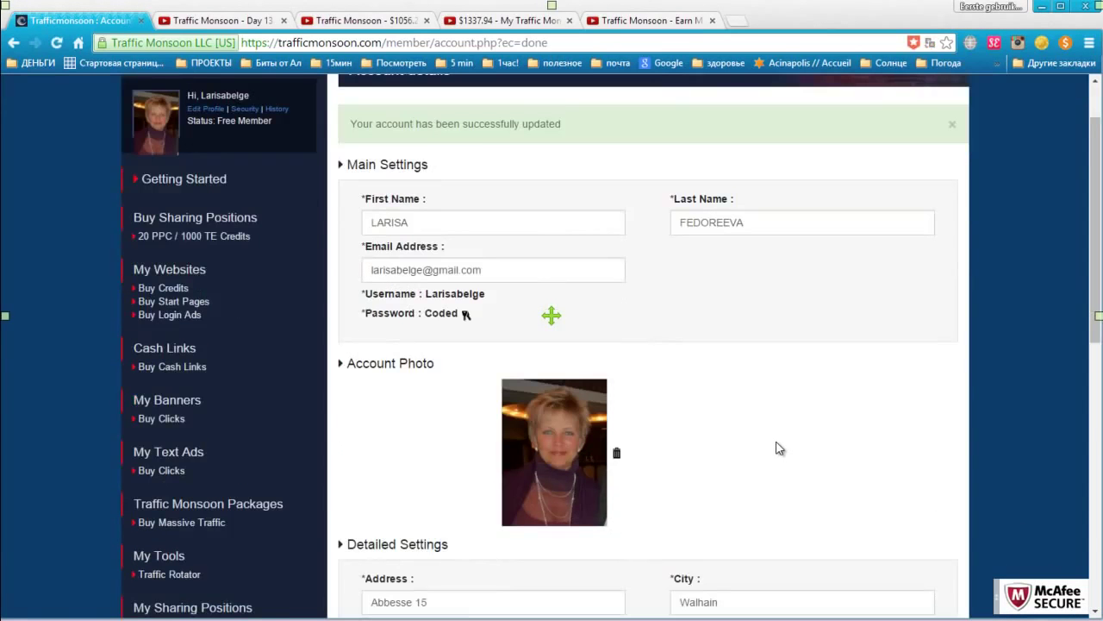
# Step: Open the security settings and review the password, secondary password and transaction PIN sections
pyautogui.click(245, 109)
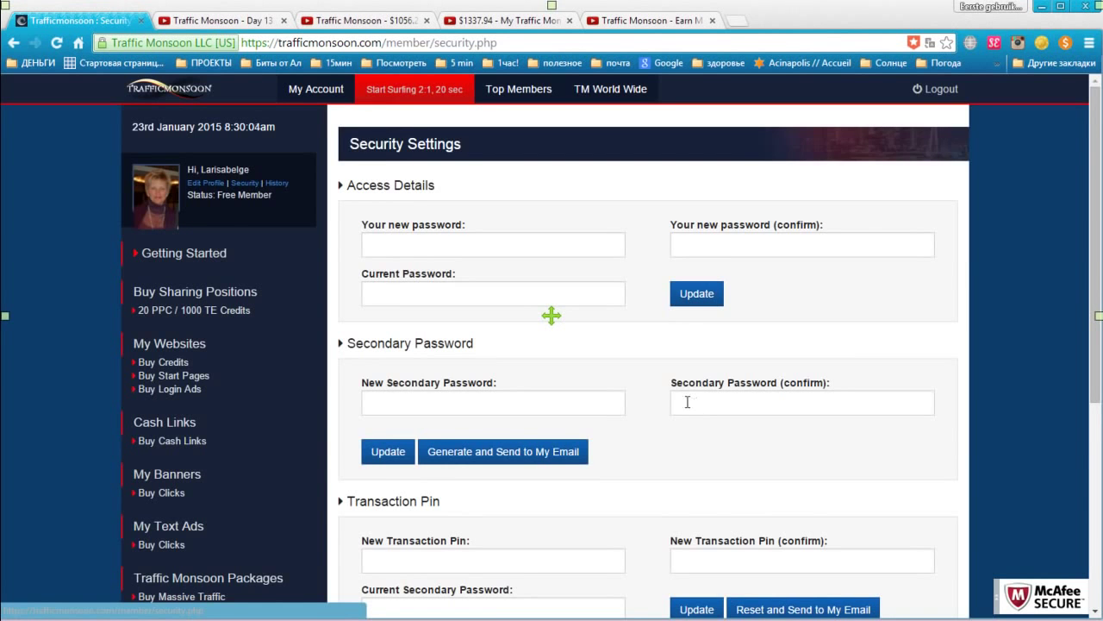
pyautogui.scroll(-3, 688, 406)
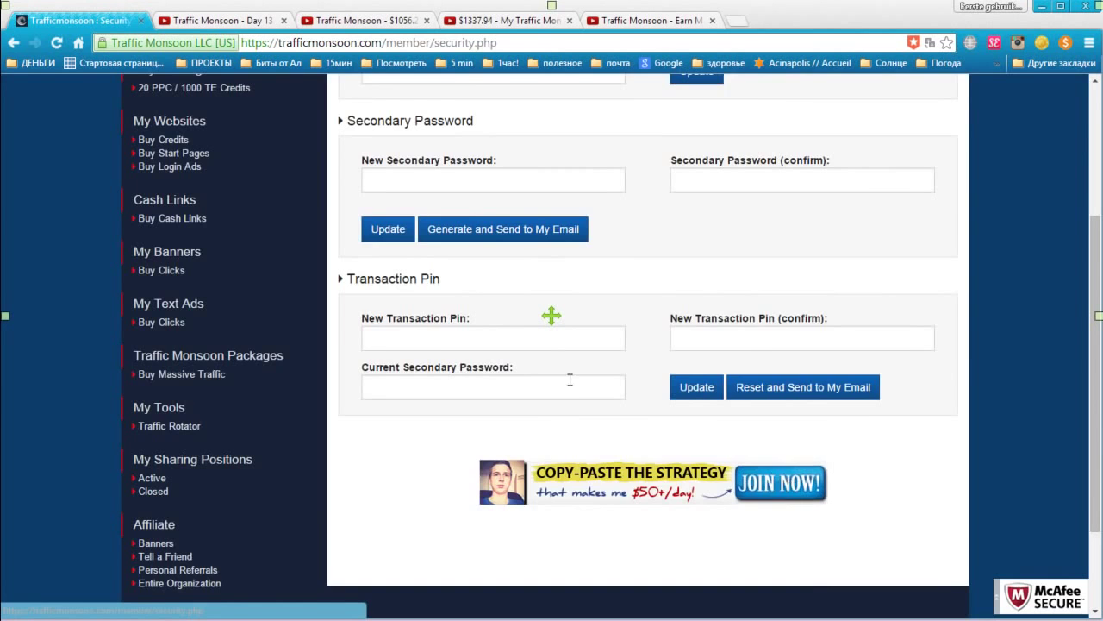
pyautogui.scroll(3, 568, 385)
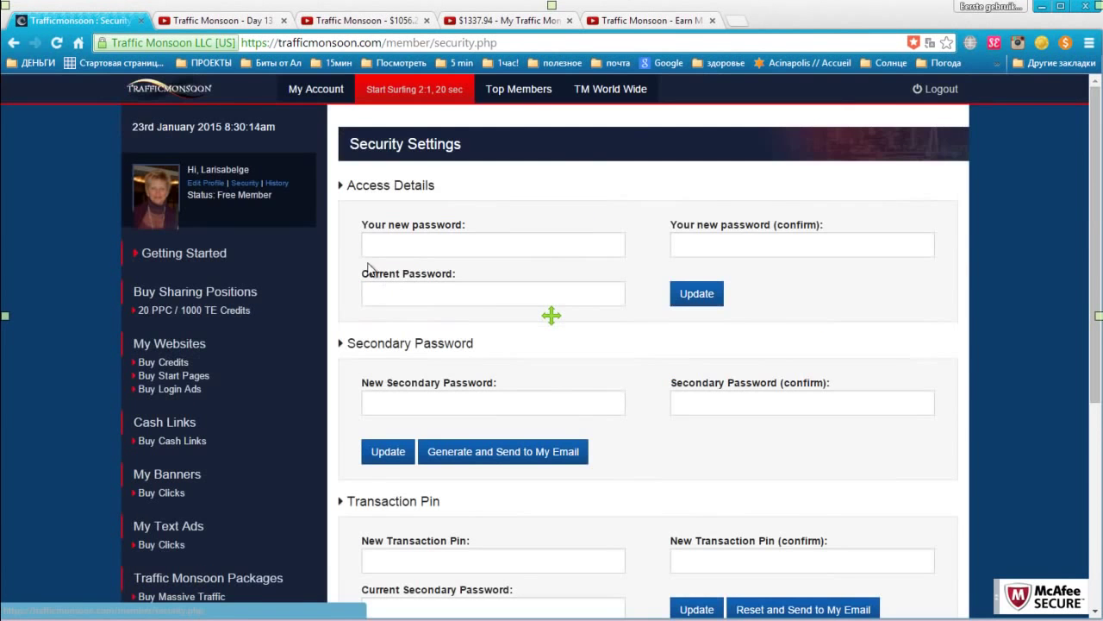
# Step: Claim the first $0.02 cash link from the account overview, crediting the click with the displayed captcha numbers, and return to the account
pyautogui.click(315, 93)
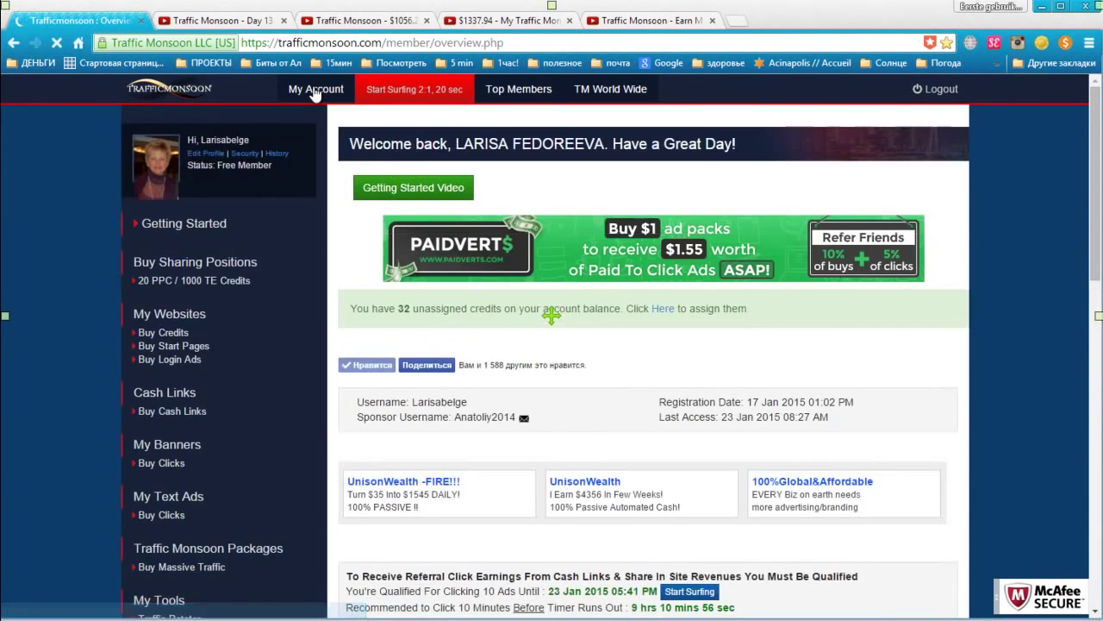
pyautogui.scroll(-3, 589, 377)
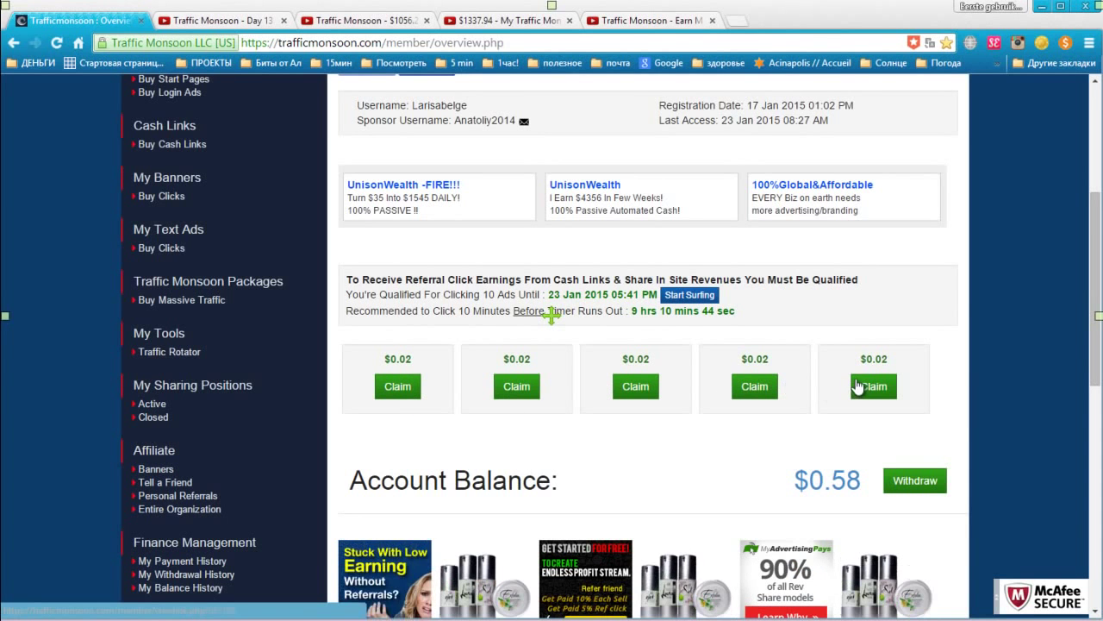
pyautogui.click(398, 388)
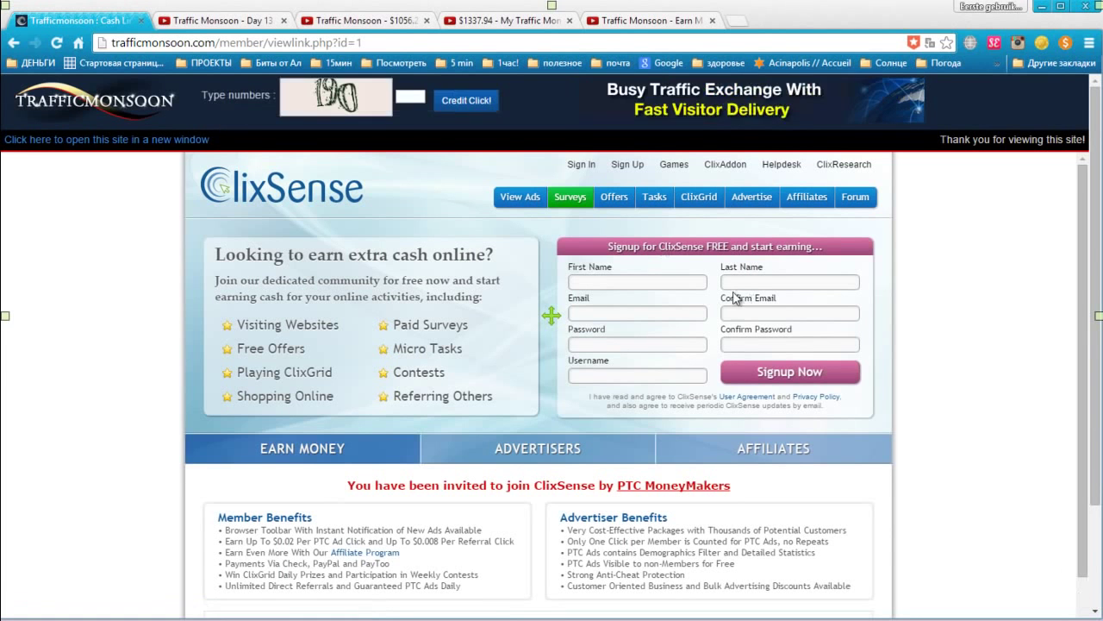
pyautogui.click(411, 99)
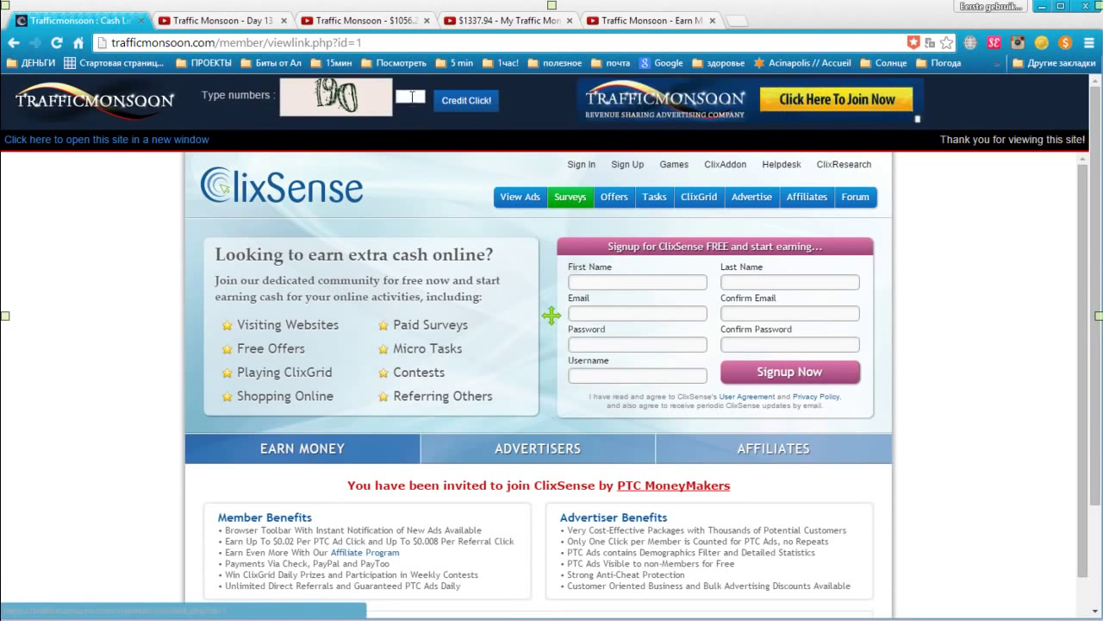
pyautogui.write('190')
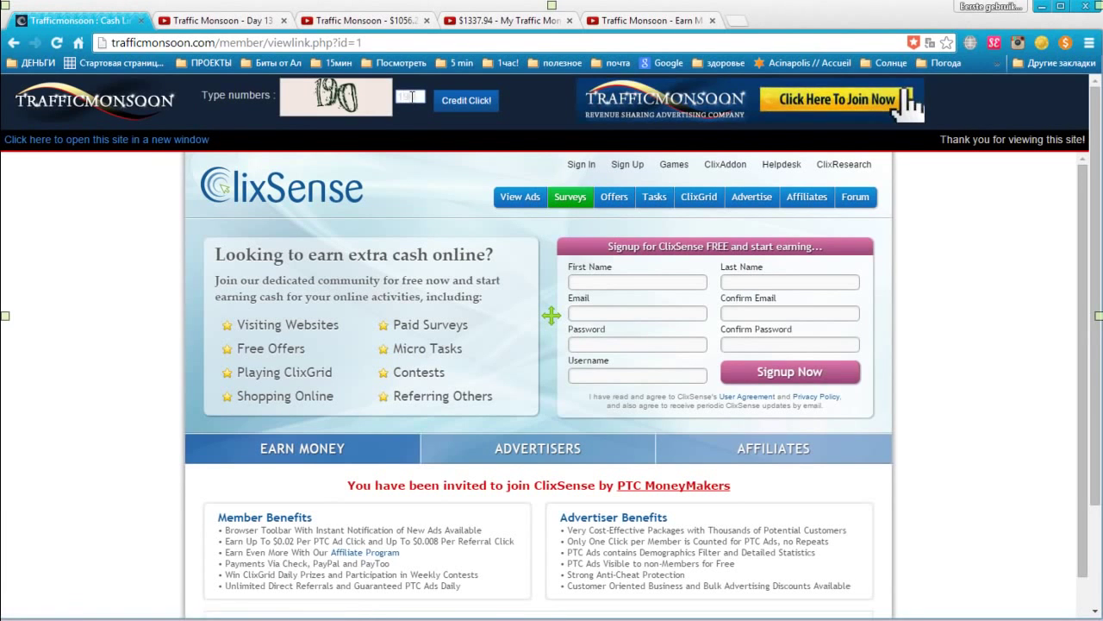
pyautogui.click(459, 101)
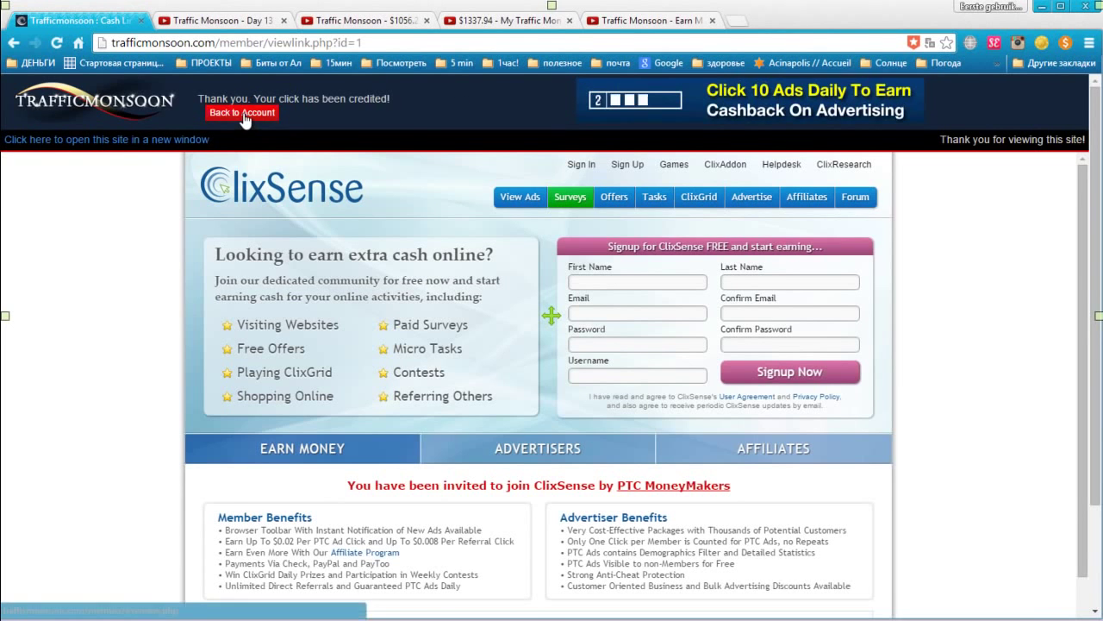
pyautogui.click(243, 114)
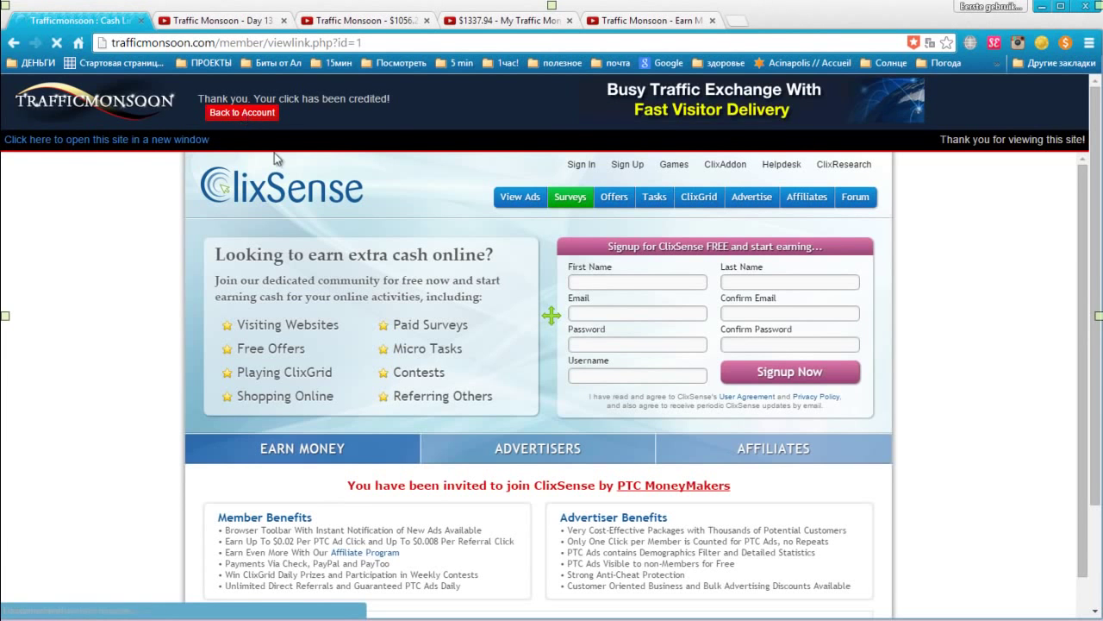
# Step: Check the remaining time on the ad-click qualification timer in the account overview
pyautogui.scroll(-4, 513, 347)
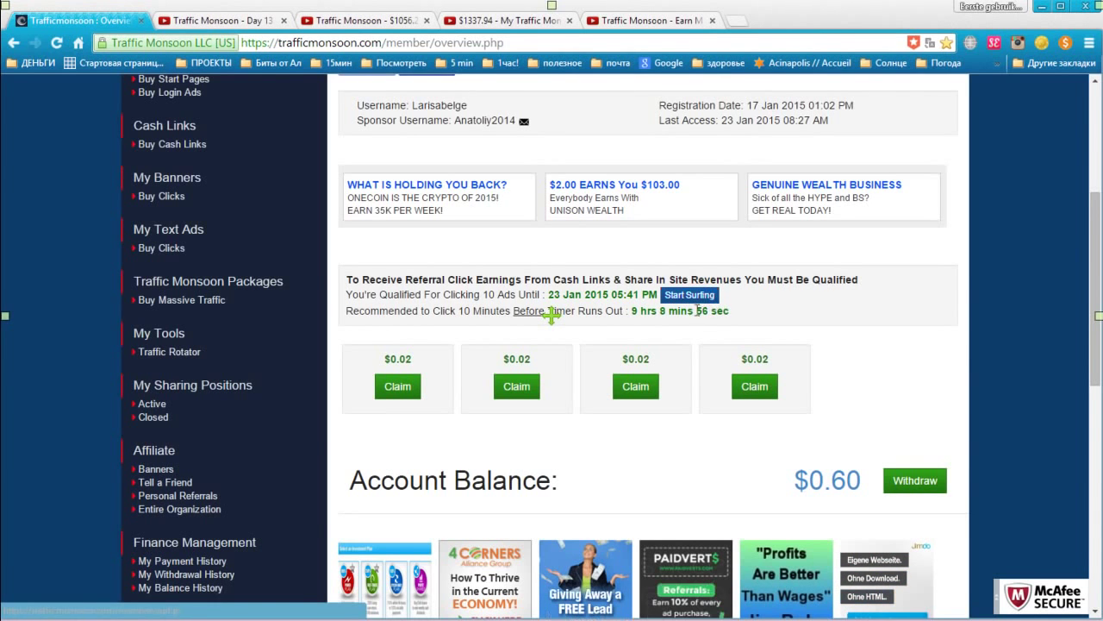
pyautogui.moveTo(633, 316); pyautogui.dragTo(689, 315)
pyautogui.click(736, 315)
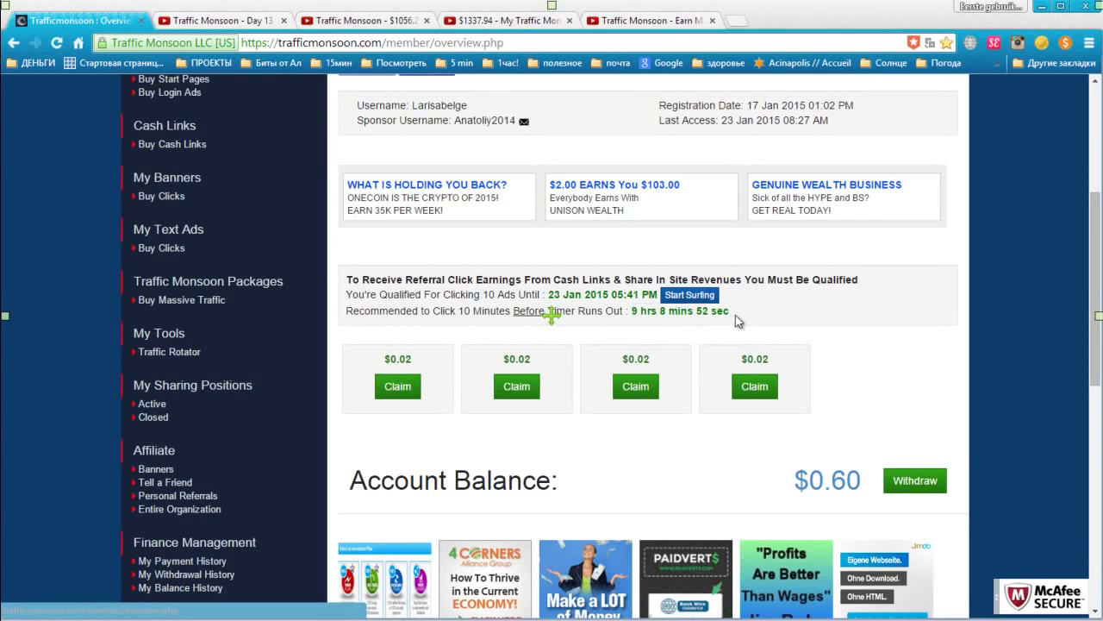
# Step: Start surfing and credit two consecutive ads by entering the captcha numbers shown for each
pyautogui.click(687, 297)
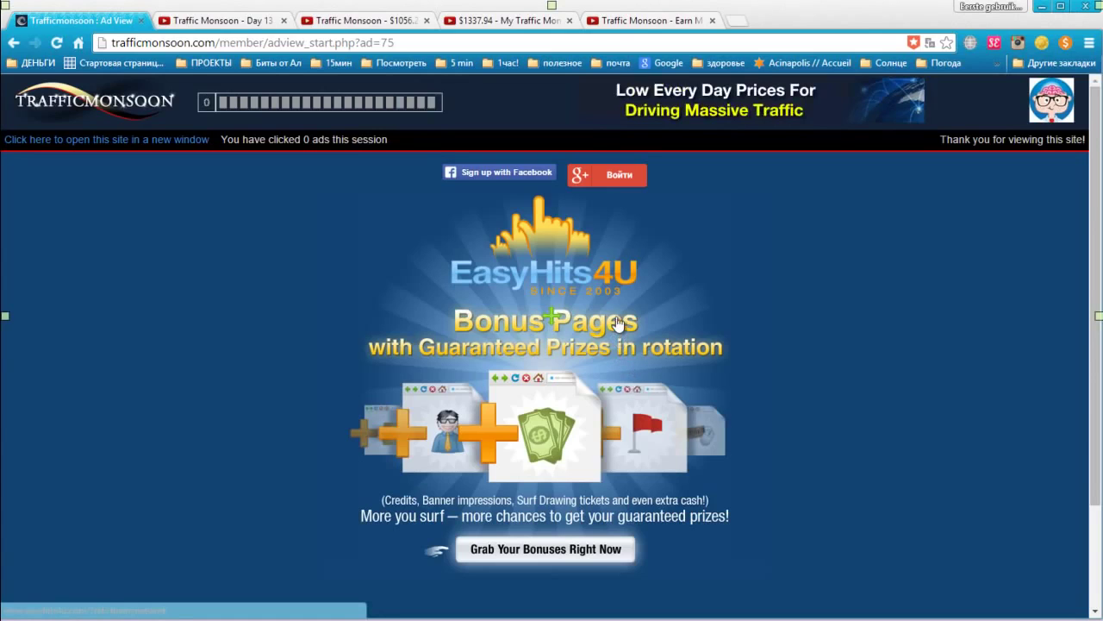
pyautogui.click(414, 97)
pyautogui.write('065')
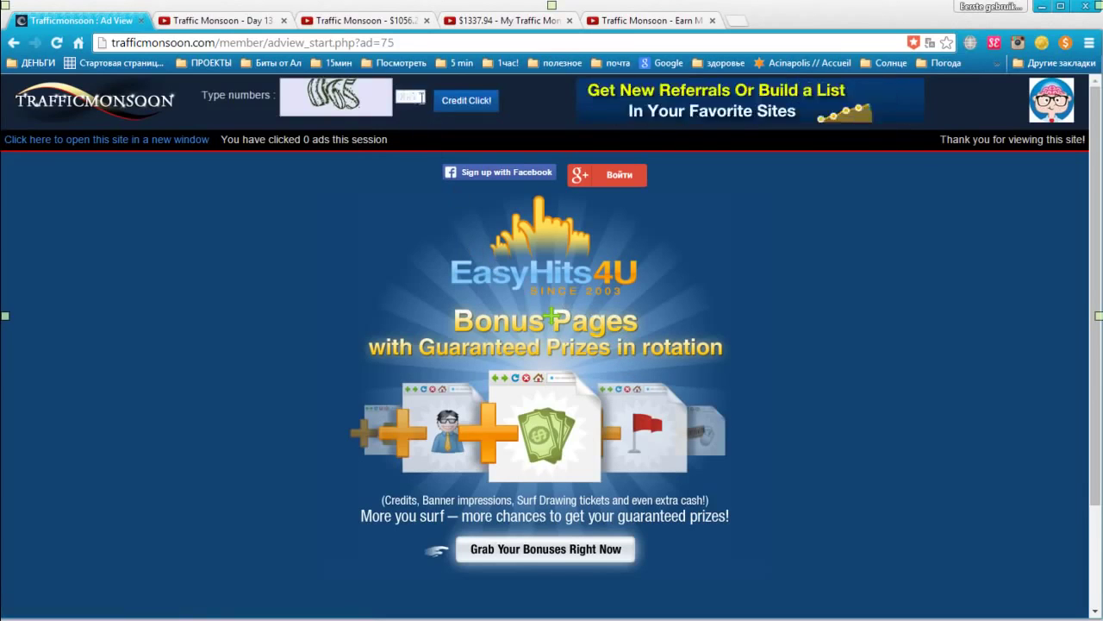
pyautogui.click(466, 101)
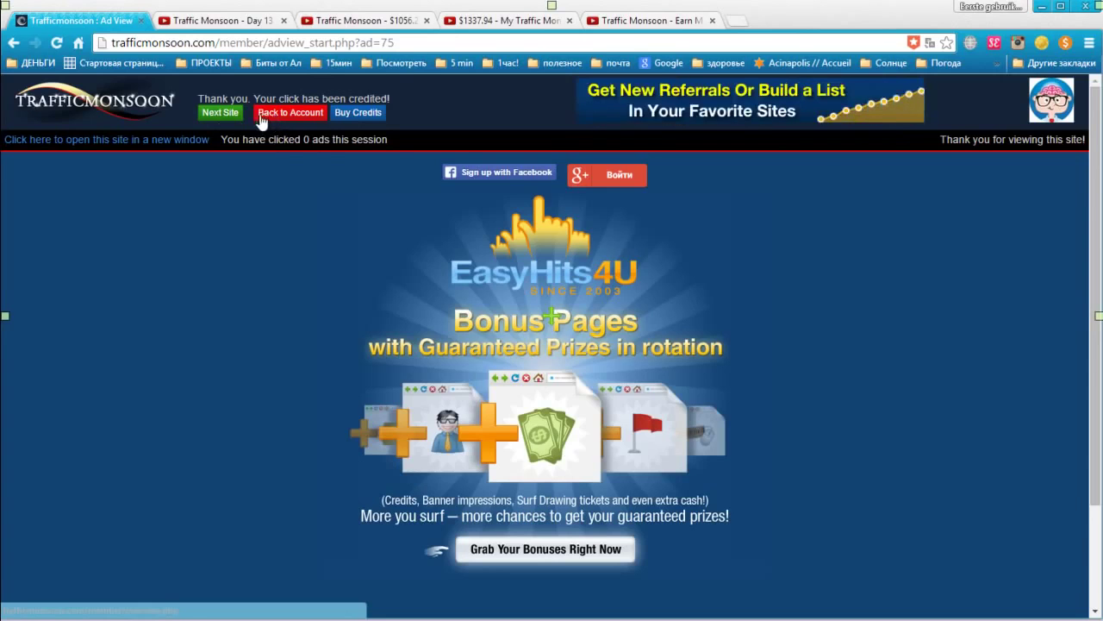
pyautogui.click(232, 115)
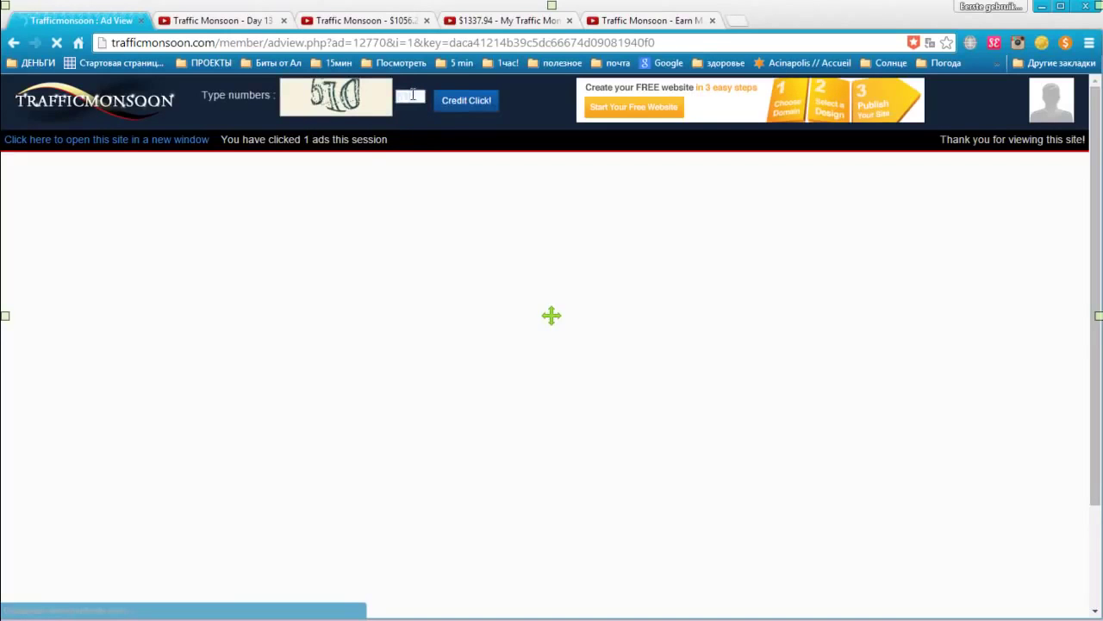
pyautogui.click(481, 105)
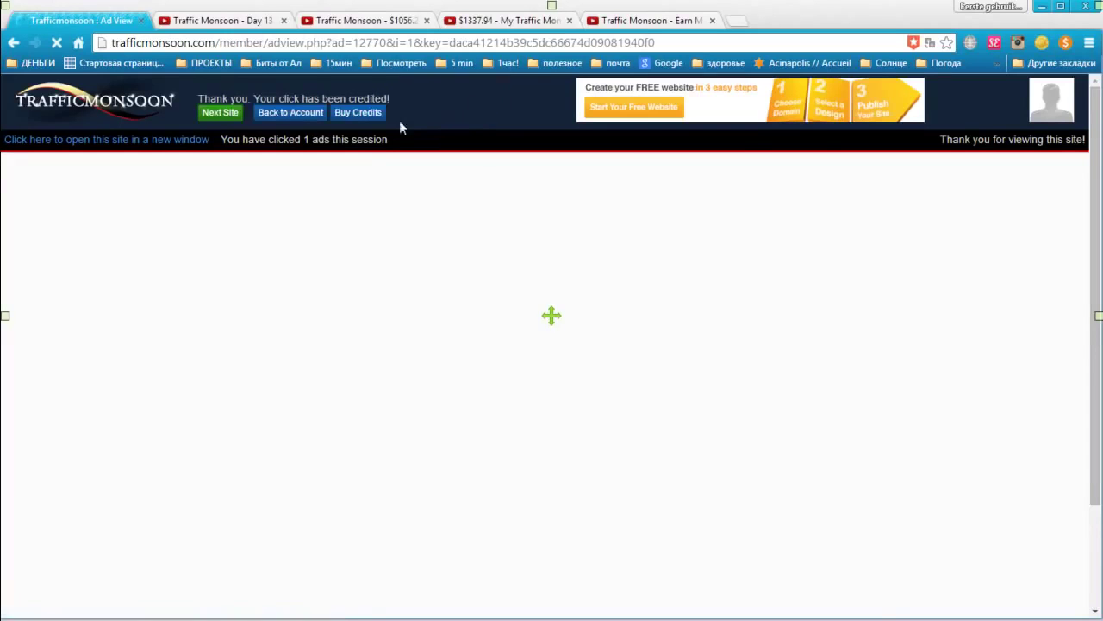
# Step: Return to the account overview and review the 10-ad qualification and the recommended 10-minute margin before the timer ends
pyautogui.click(293, 117)
pyautogui.moveTo(483, 442); pyautogui.dragTo(540, 442)
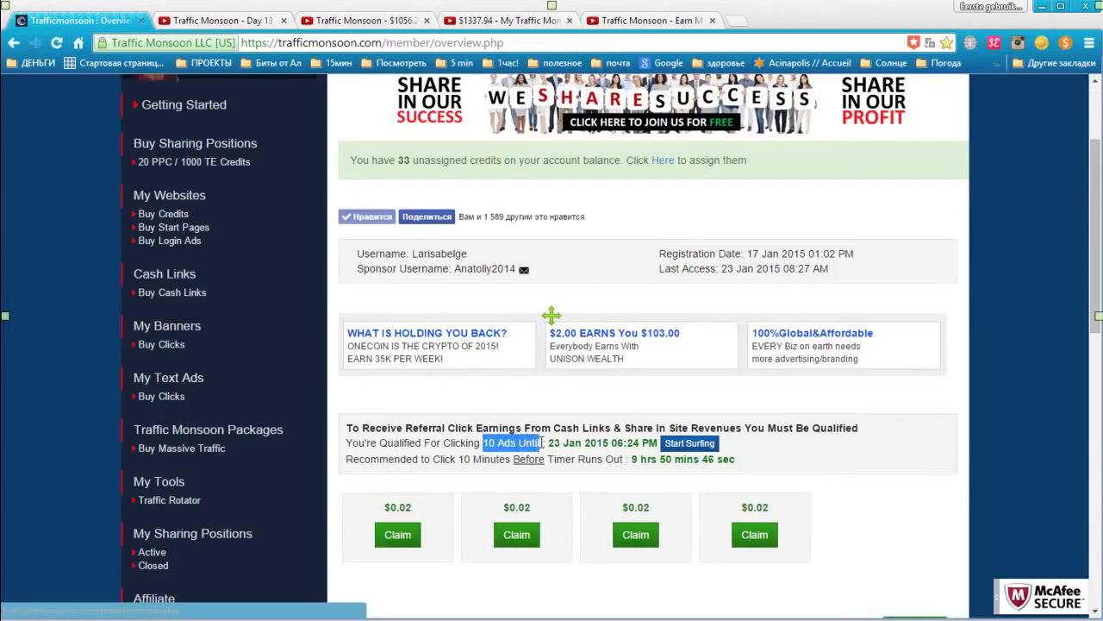
pyautogui.moveTo(465, 462); pyautogui.dragTo(512, 458)
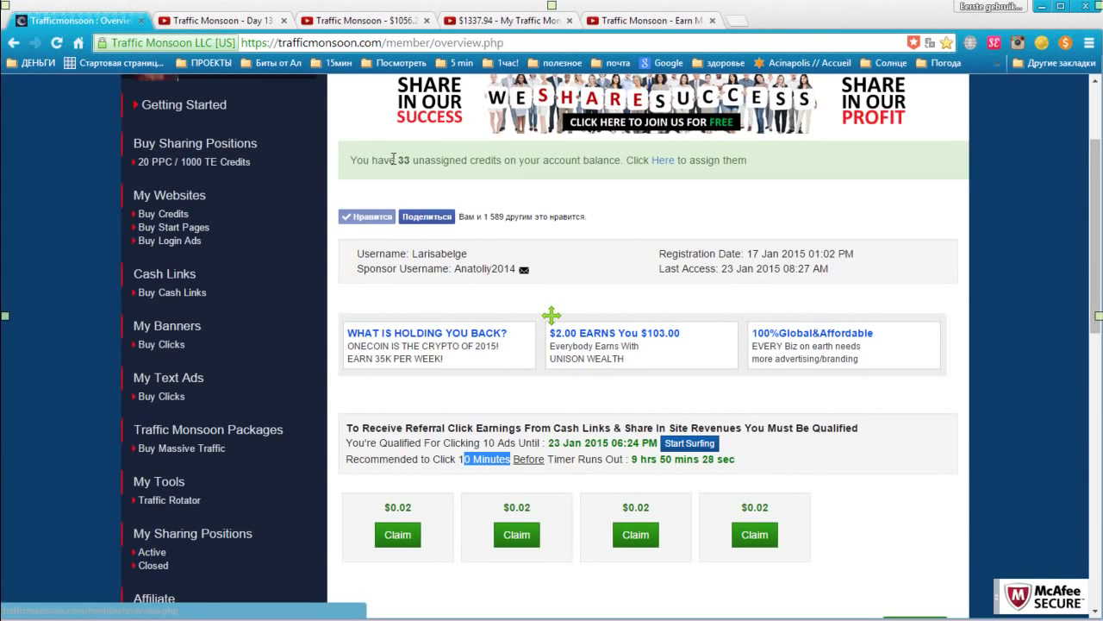
# Step: Check the unassigned credits notice in the account overview and open the page for assigning them to sites
pyautogui.moveTo(395, 158); pyautogui.dragTo(503, 163)
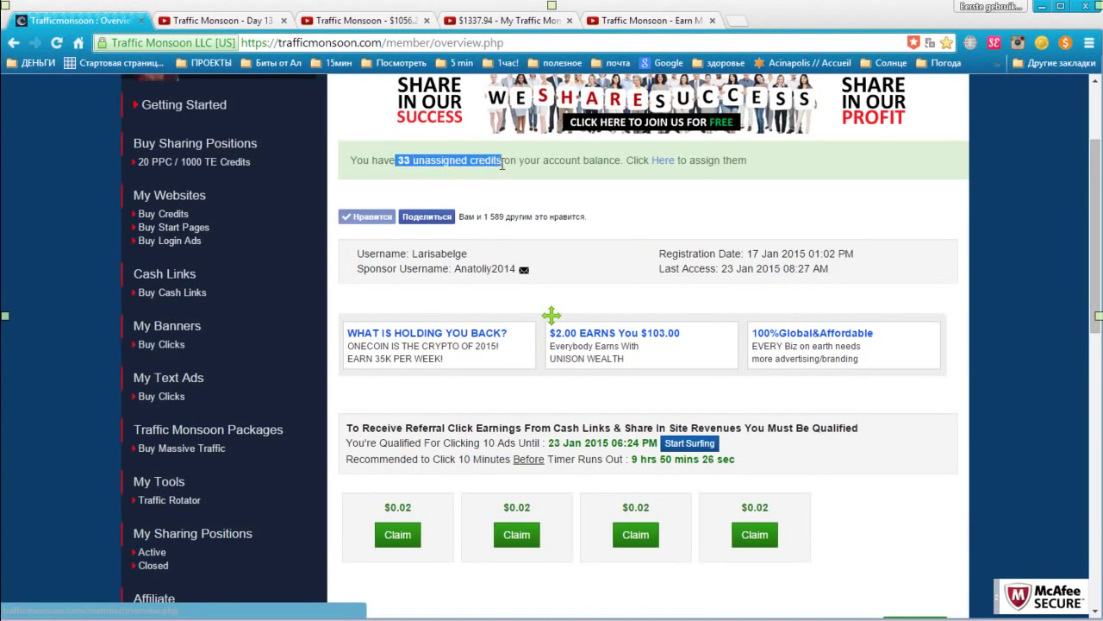
pyautogui.click(405, 172)
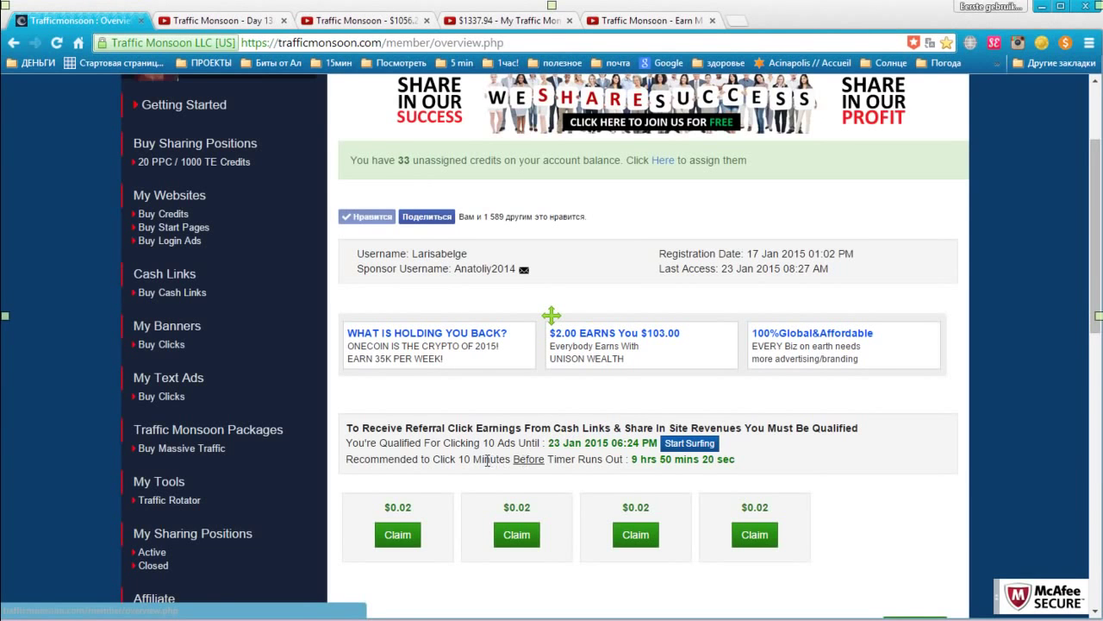
pyautogui.moveTo(394, 162); pyautogui.dragTo(412, 179)
pyautogui.click(412, 179)
pyautogui.click(663, 164)
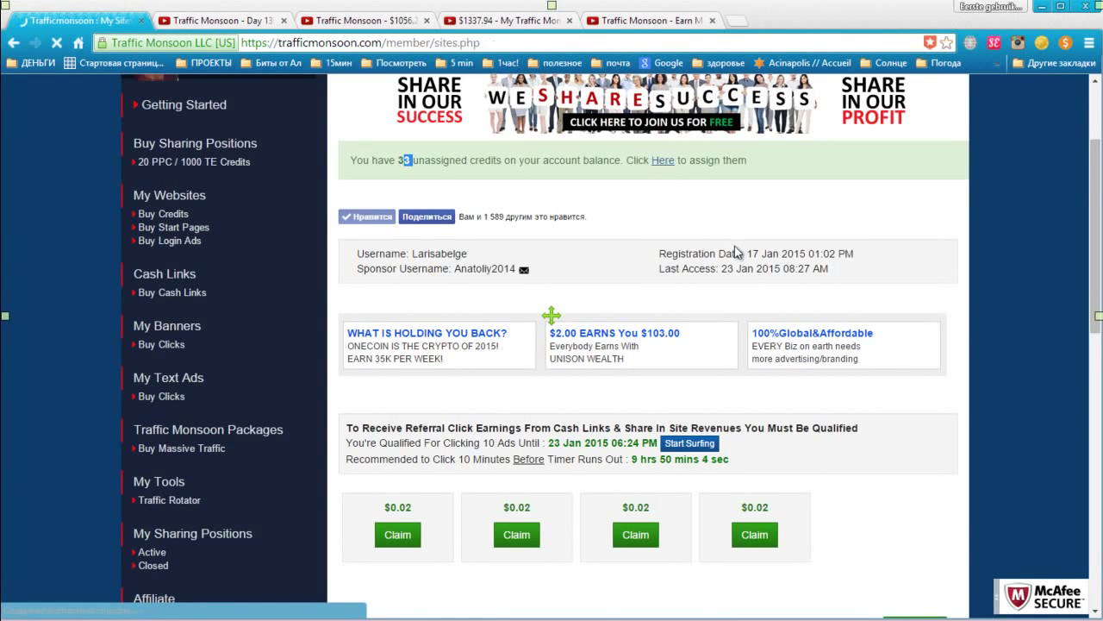
# Step: Review the unassigned credits, visitors received and approval status of the sites listed in My Sites
pyautogui.scroll(-1, 726, 248)
pyautogui.scroll(-1, 726, 249)
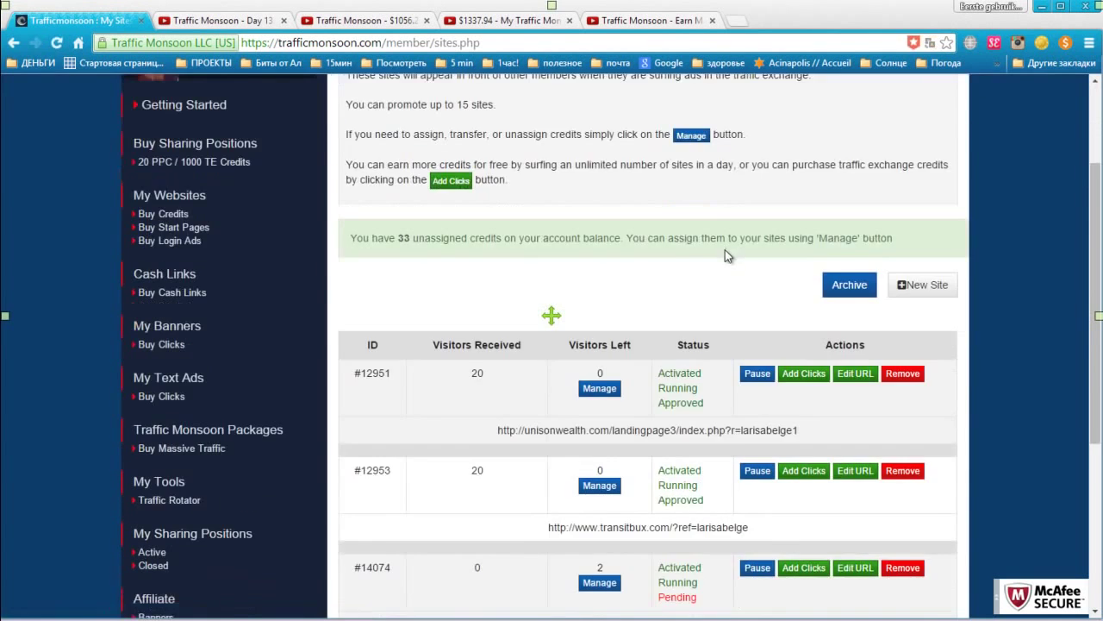
pyautogui.scroll(-1, 725, 249)
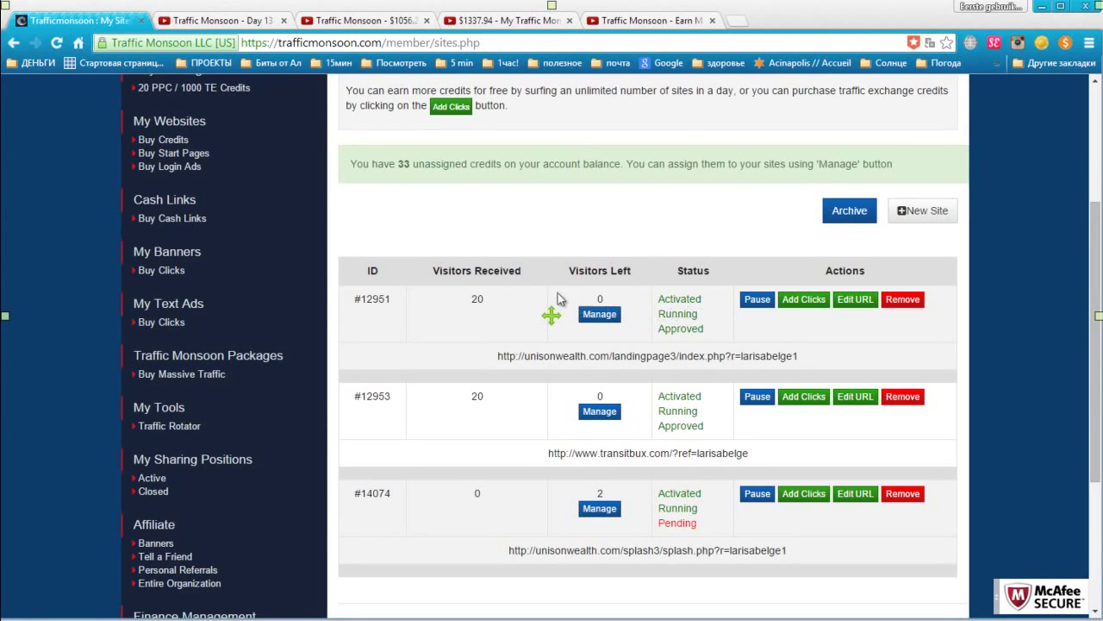
pyautogui.moveTo(414, 163); pyautogui.dragTo(400, 162)
pyautogui.moveTo(494, 298); pyautogui.dragTo(473, 297)
pyautogui.scroll(-1, 670, 459)
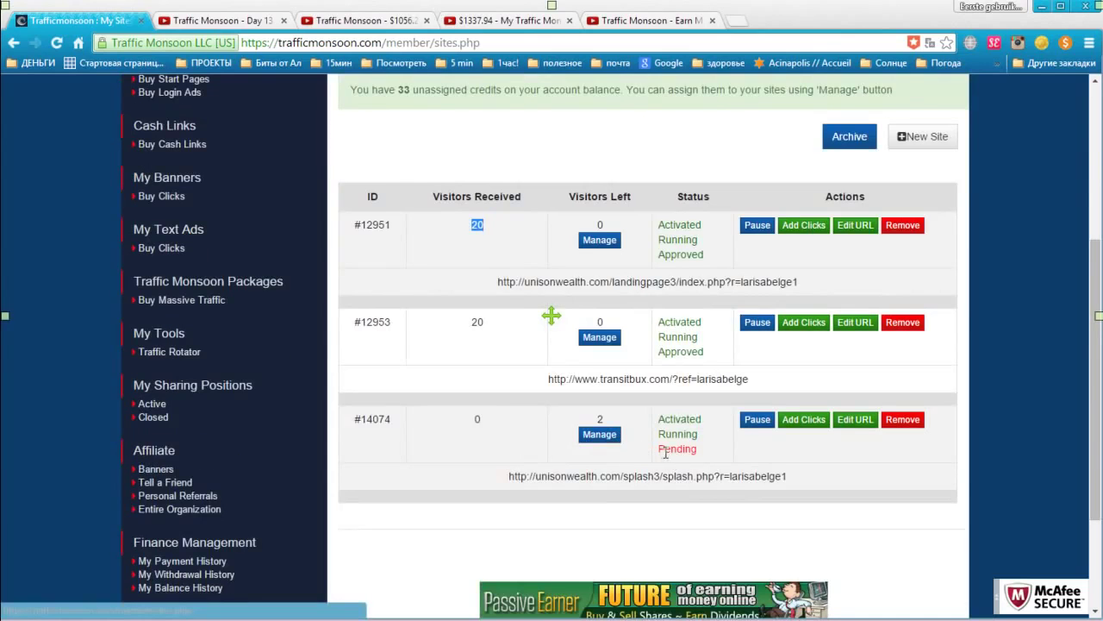
pyautogui.moveTo(700, 455); pyautogui.dragTo(664, 452)
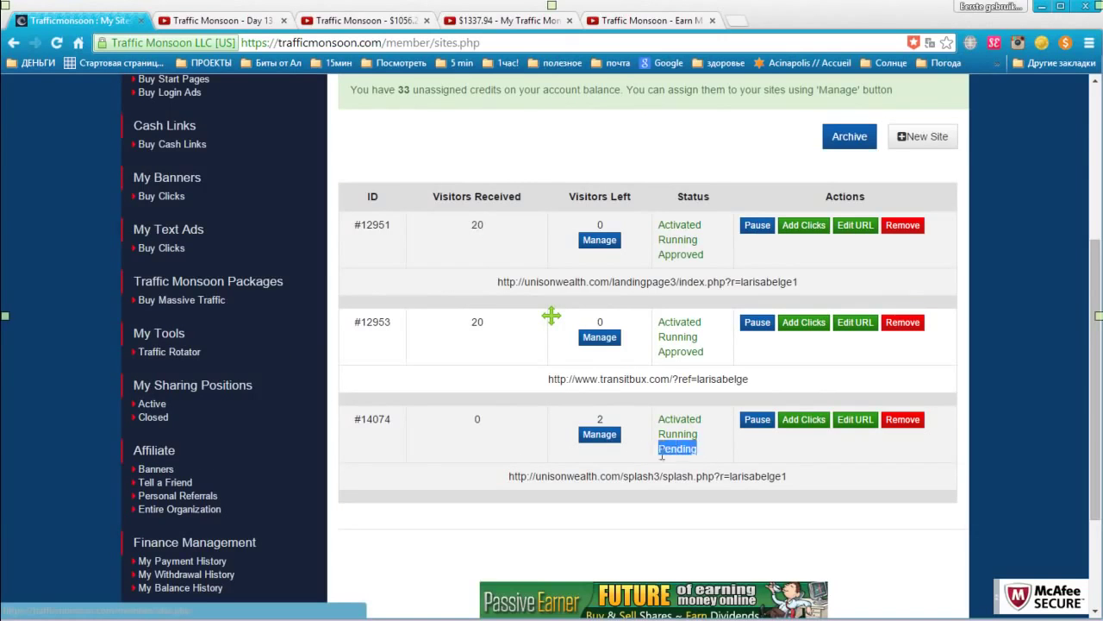
pyautogui.click(705, 452)
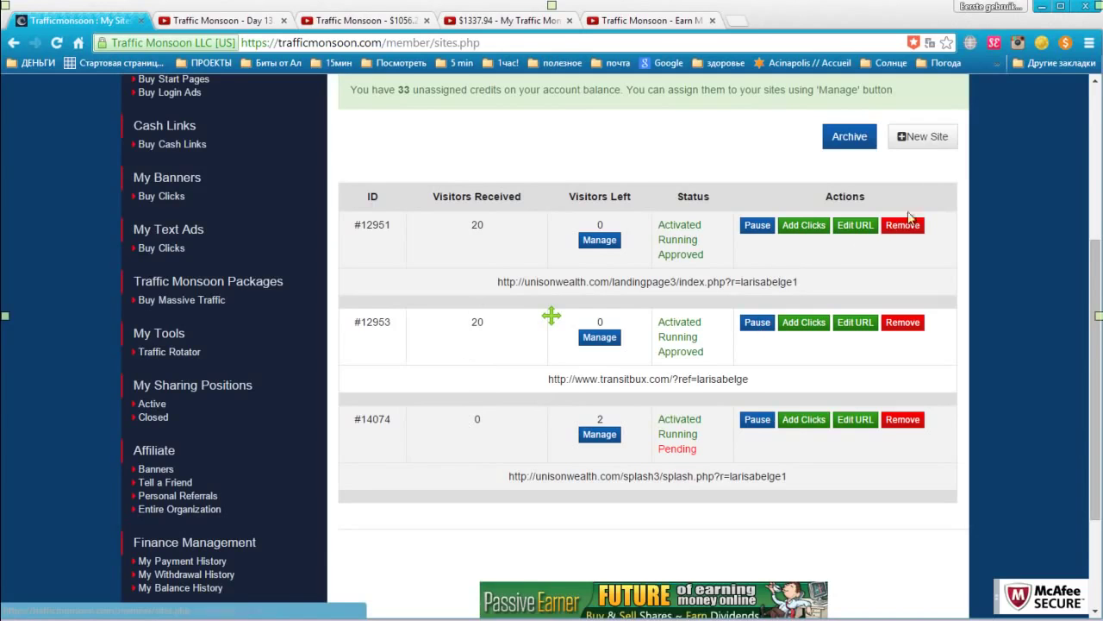
# Step: Copy the unisonwealth.com landing page URL of the first listed site, #12951
pyautogui.moveTo(799, 282); pyautogui.dragTo(508, 281)
pyautogui.rightClick(502, 286)
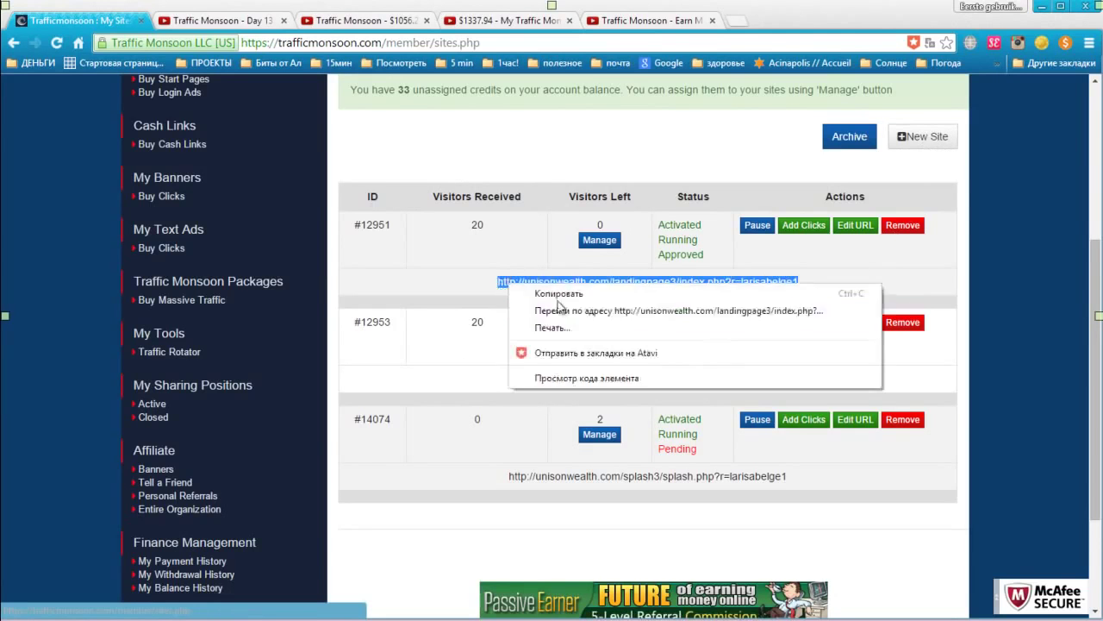
pyautogui.click(530, 293)
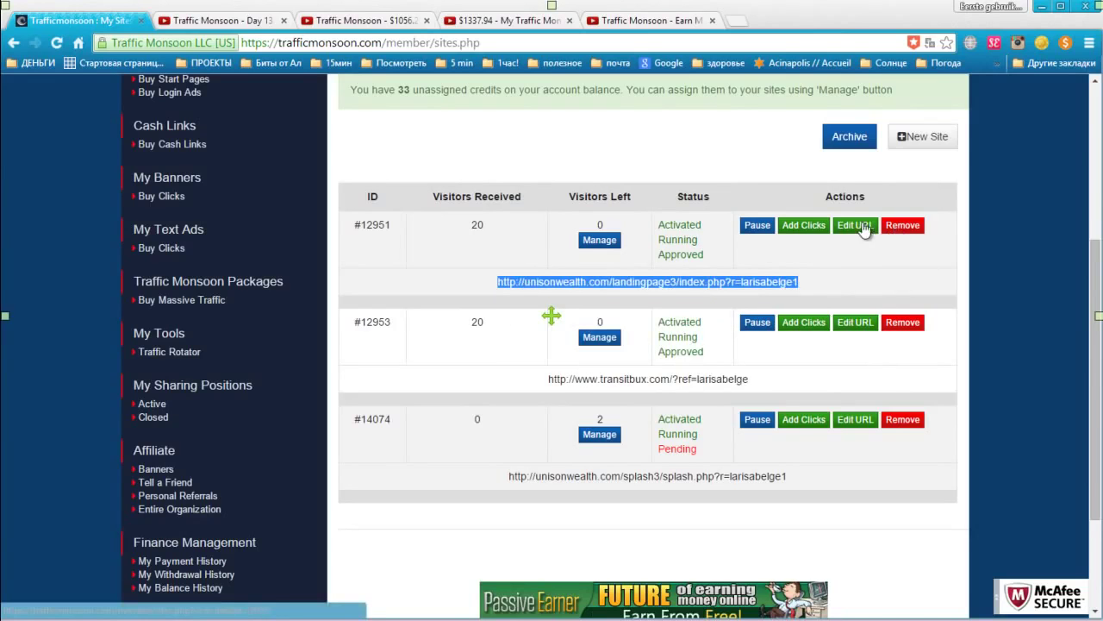
# Step: Add a new site using the copied unisonwealth.com landing page URL, activate it and return to the site list
pyautogui.click(931, 141)
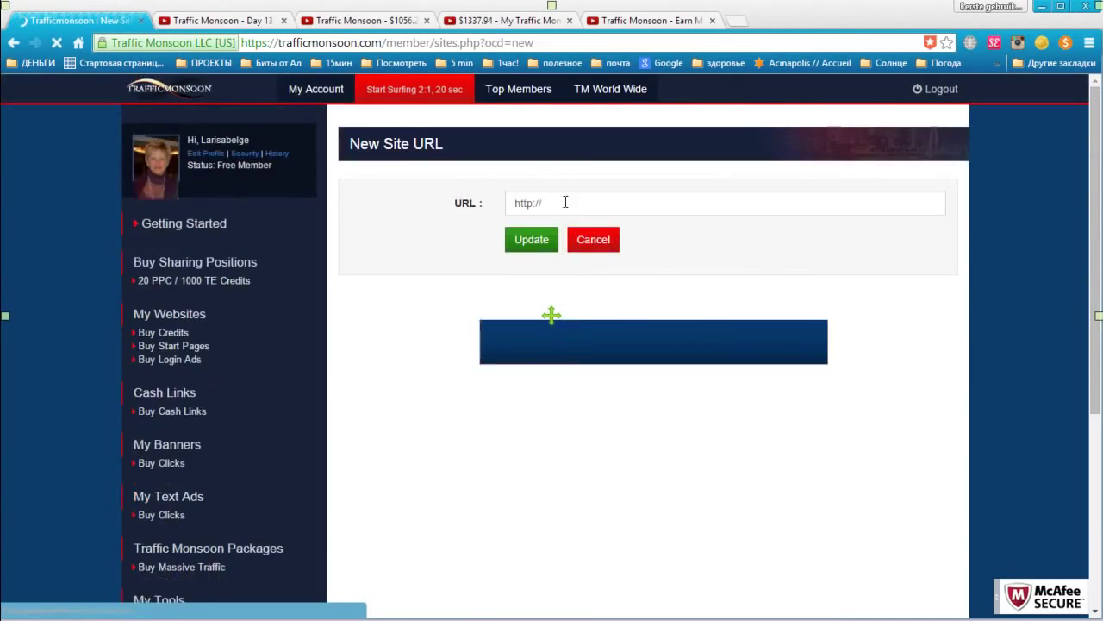
pyautogui.click(565, 201)
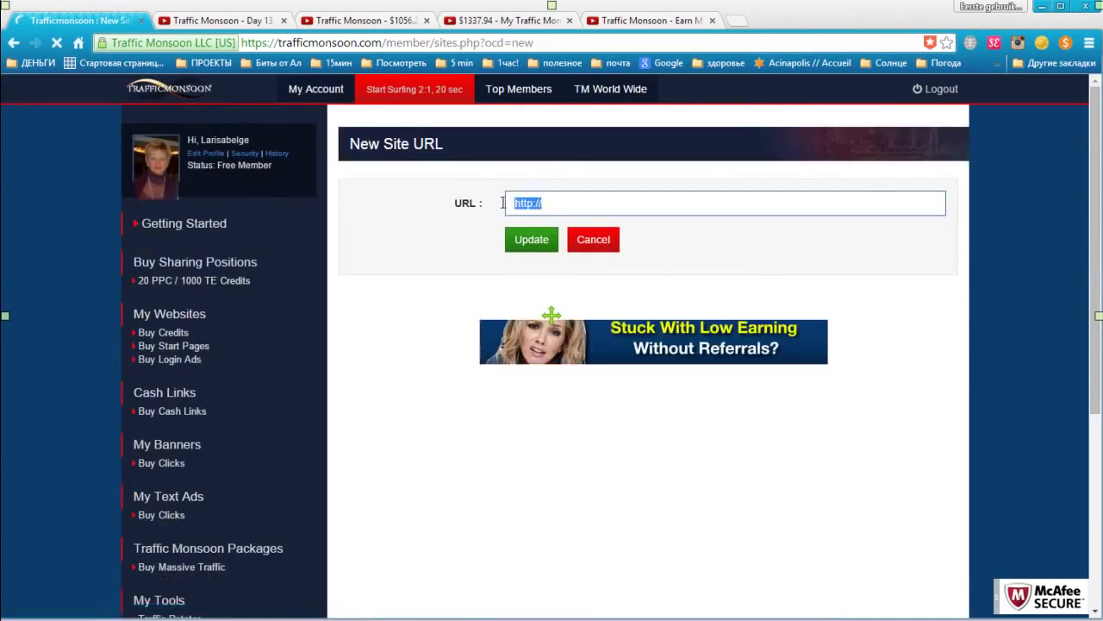
pyautogui.press('BackSpace')
pyautogui.rightClick(542, 202)
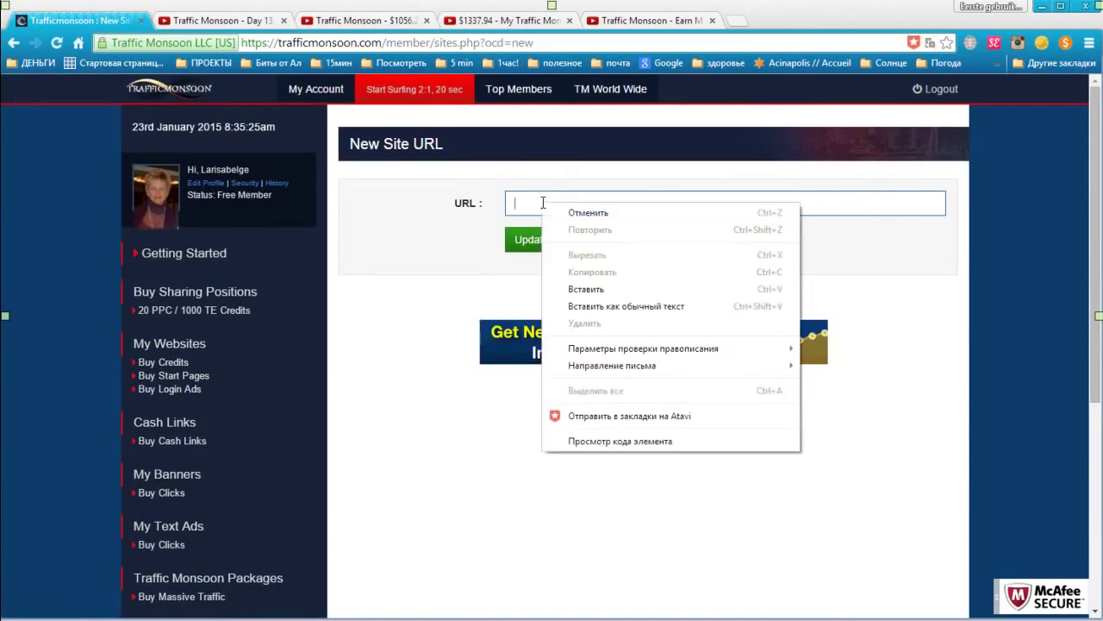
pyautogui.click(604, 289)
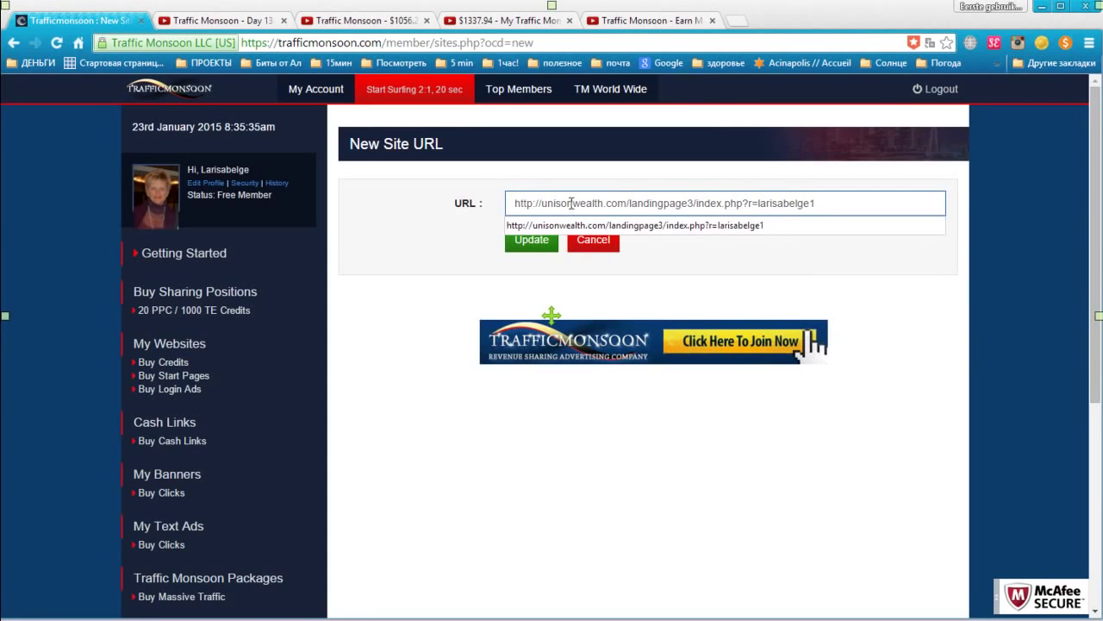
pyautogui.click(535, 242)
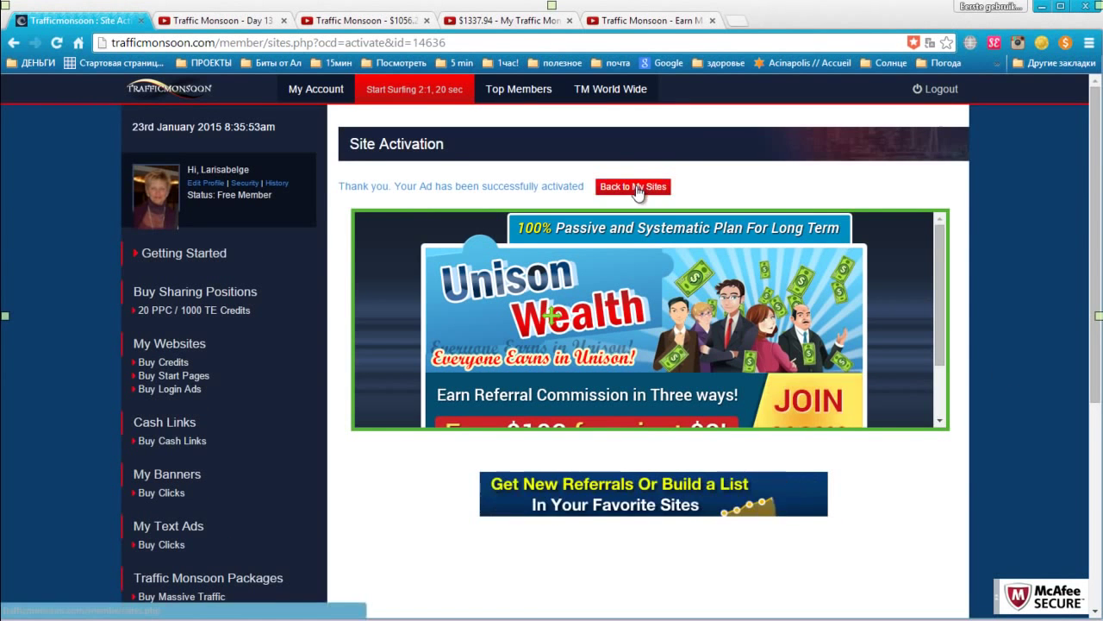
pyautogui.click(635, 187)
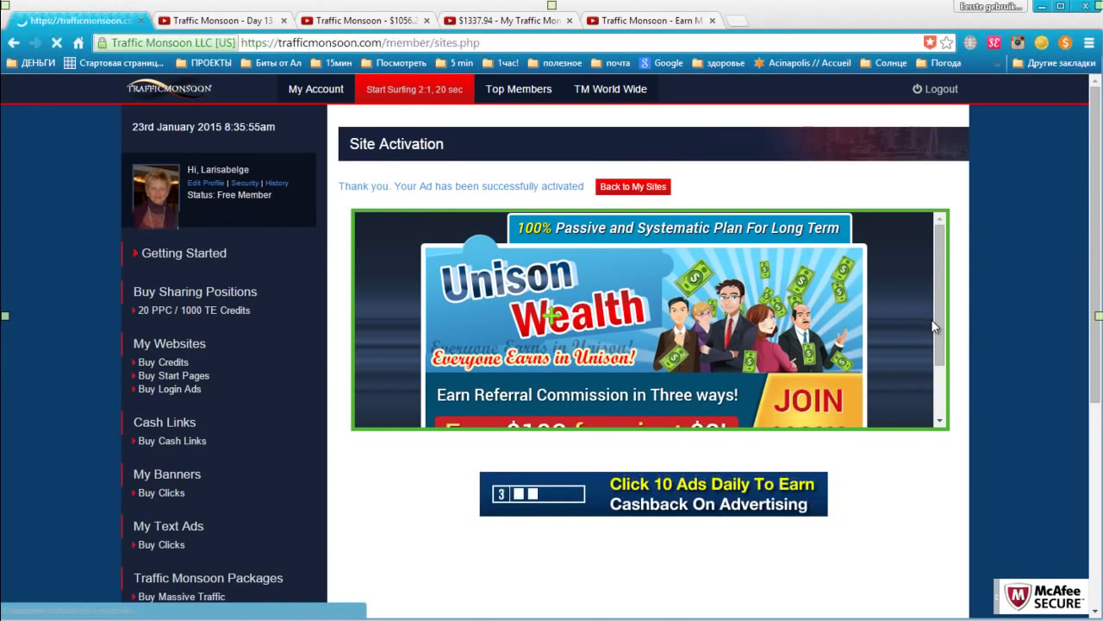
# Step: Assign 33 credits to the newly added site #14636
pyautogui.scroll(-3, 931, 336)
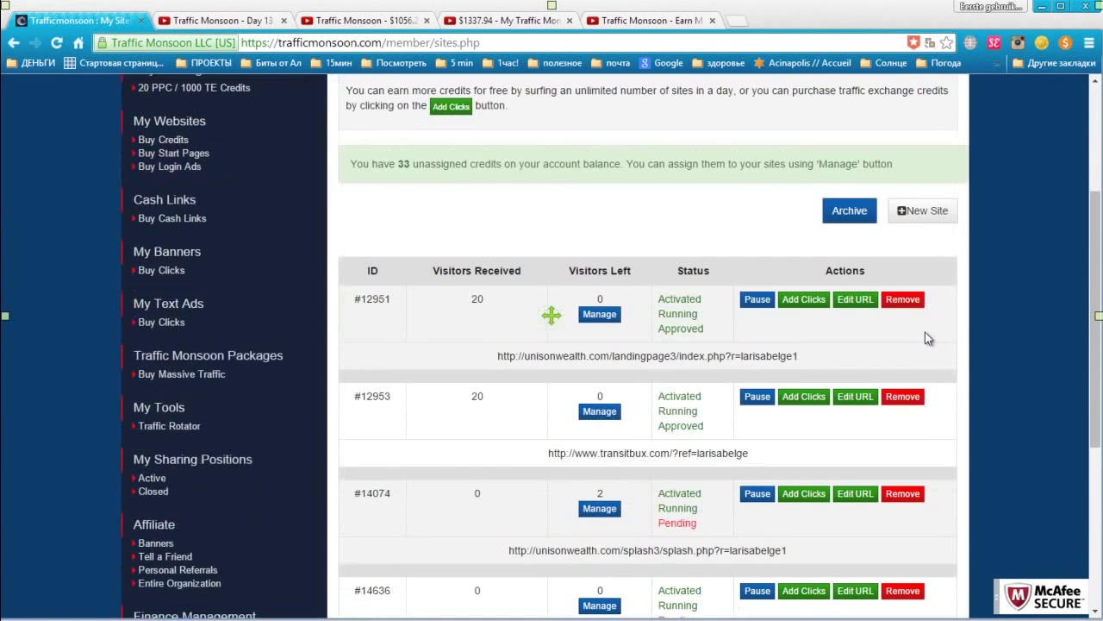
pyautogui.scroll(-2, 898, 348)
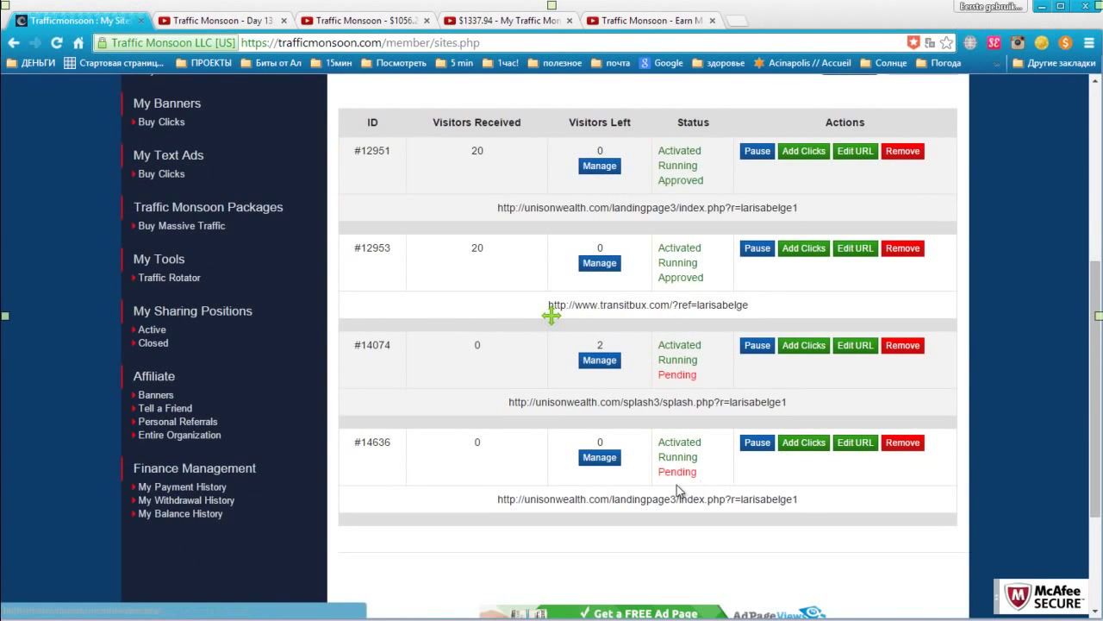
pyautogui.click(599, 464)
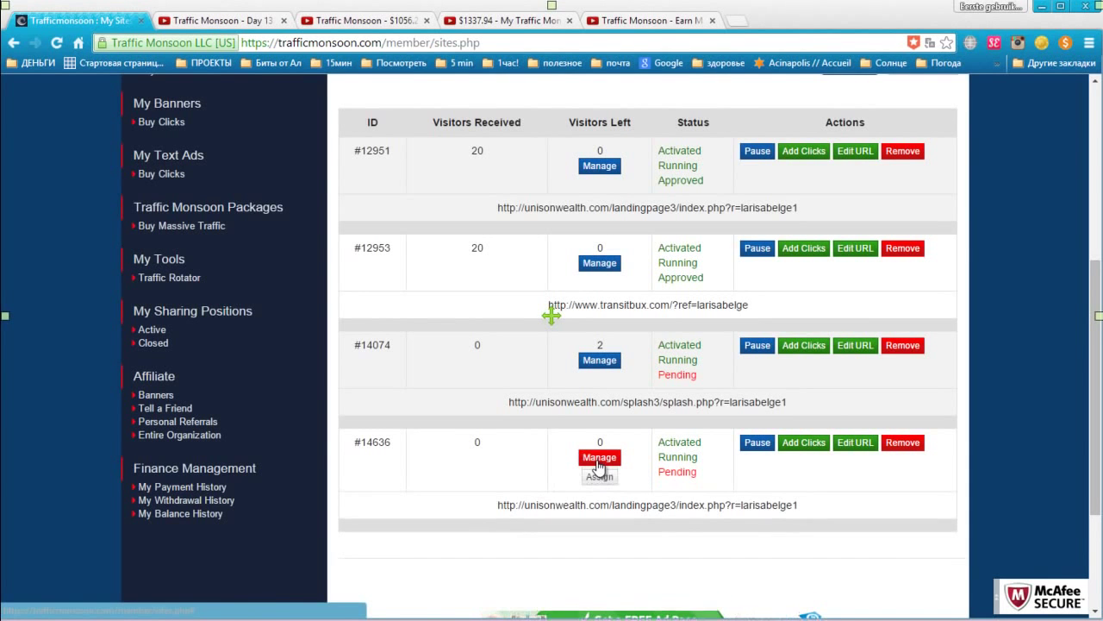
pyautogui.click(601, 479)
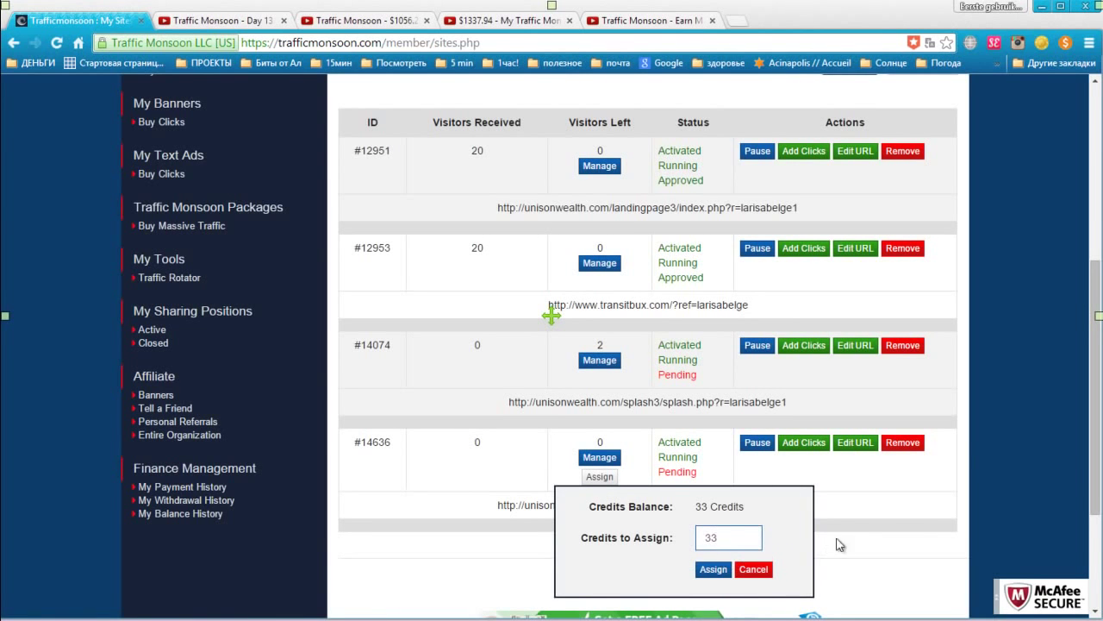
pyautogui.click(714, 571)
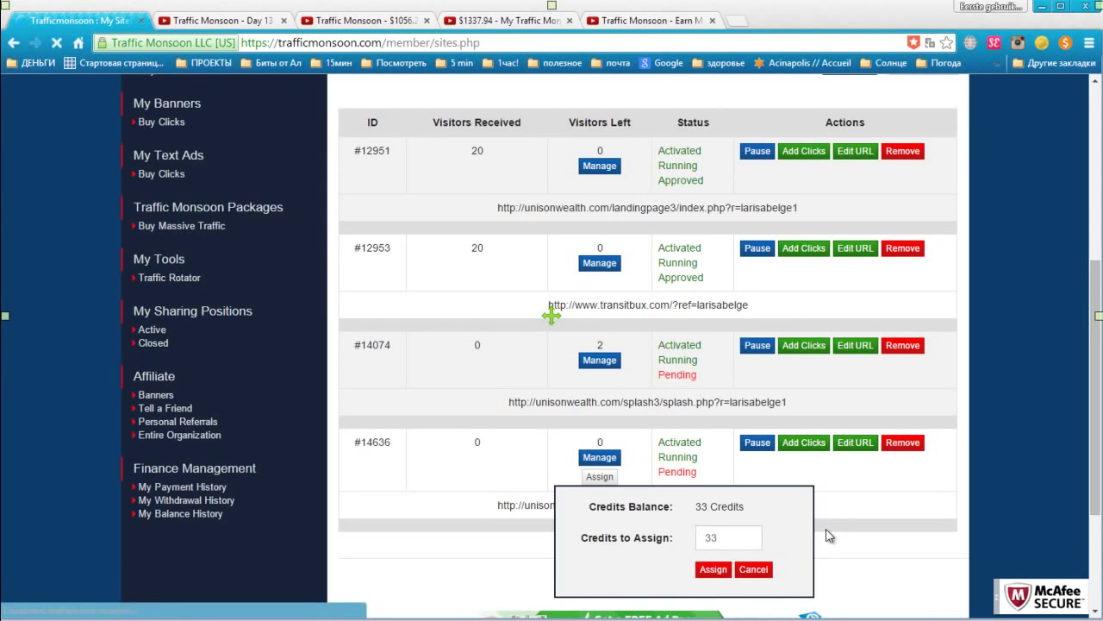
# Step: Check the visitors left and visitors received for the newly added site #14636
pyautogui.scroll(-5, 769, 452)
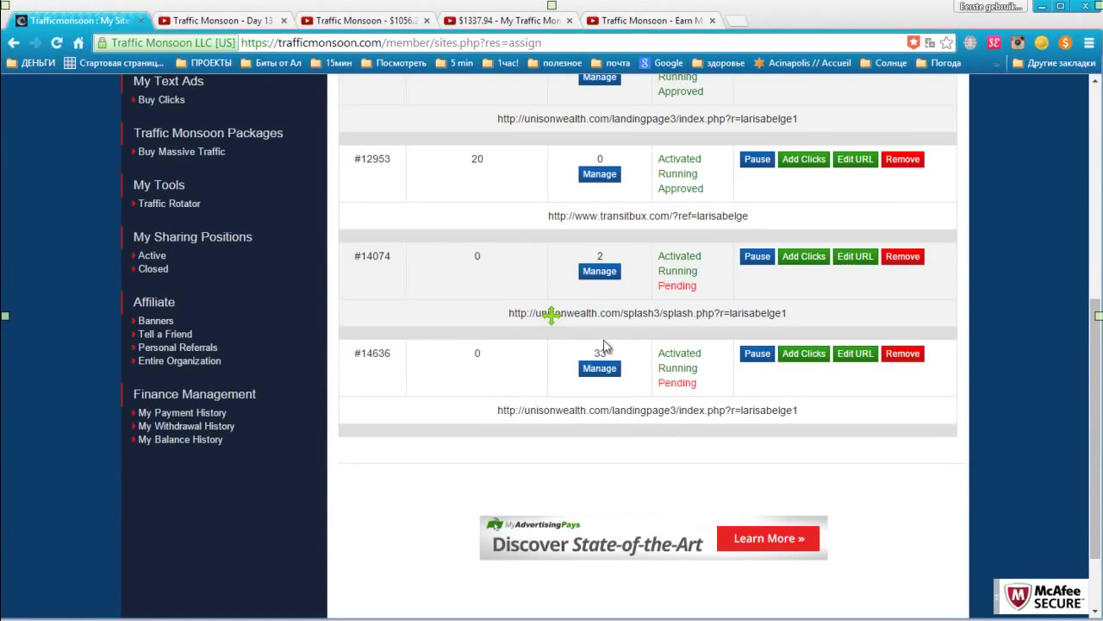
pyautogui.doubleClick(476, 354)
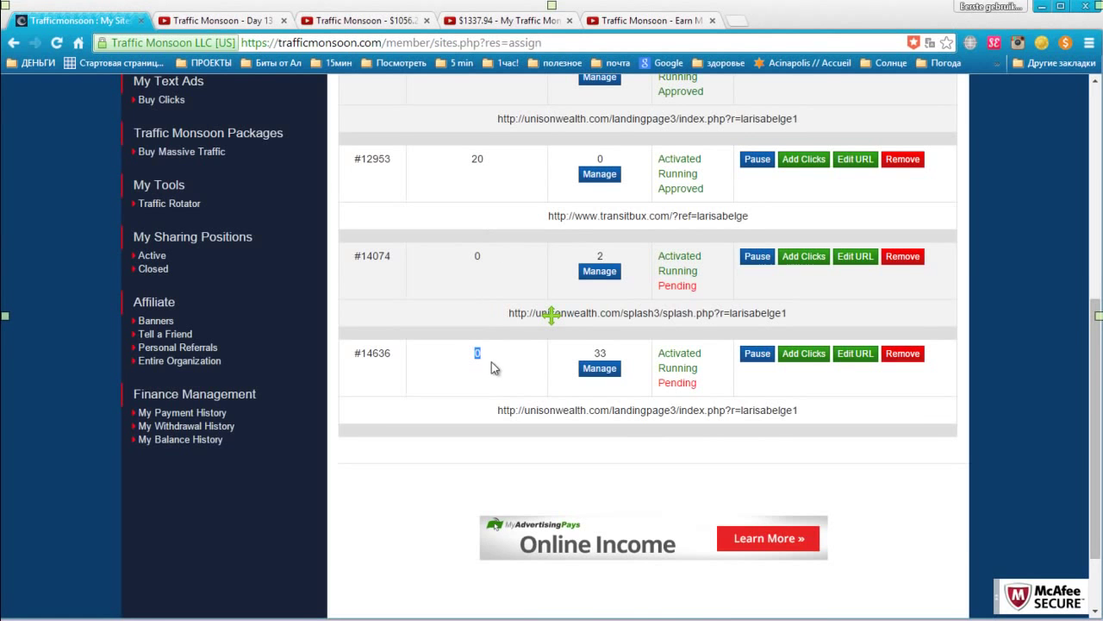
pyautogui.scroll(2, 492, 361)
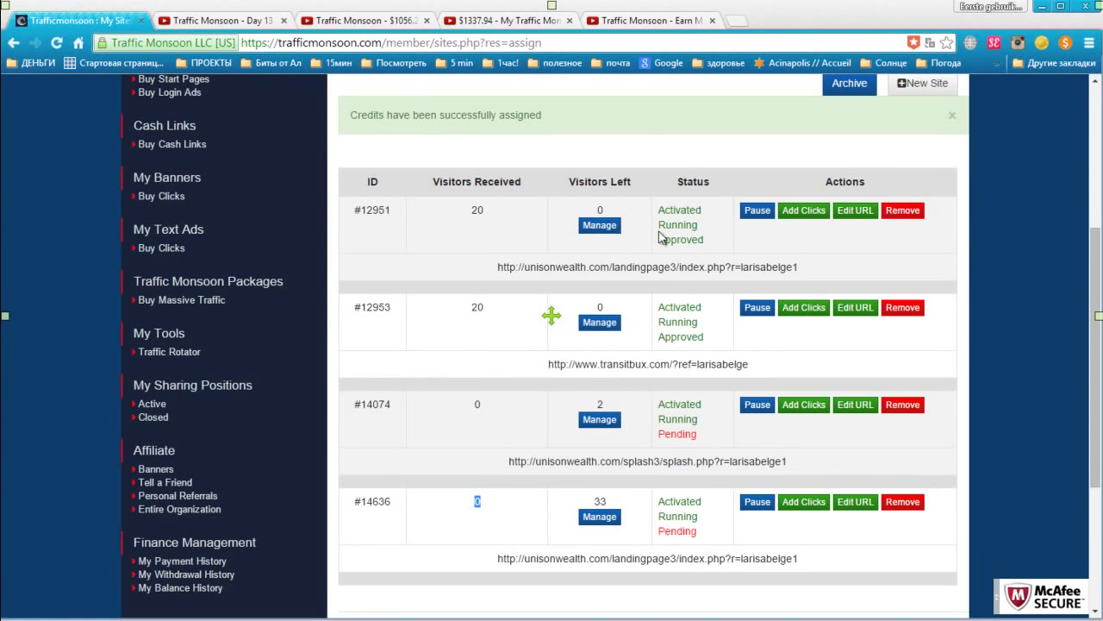
# Step: Open the Add Clicks page for site #12951 and view the available payment processors and their fees
pyautogui.click(600, 226)
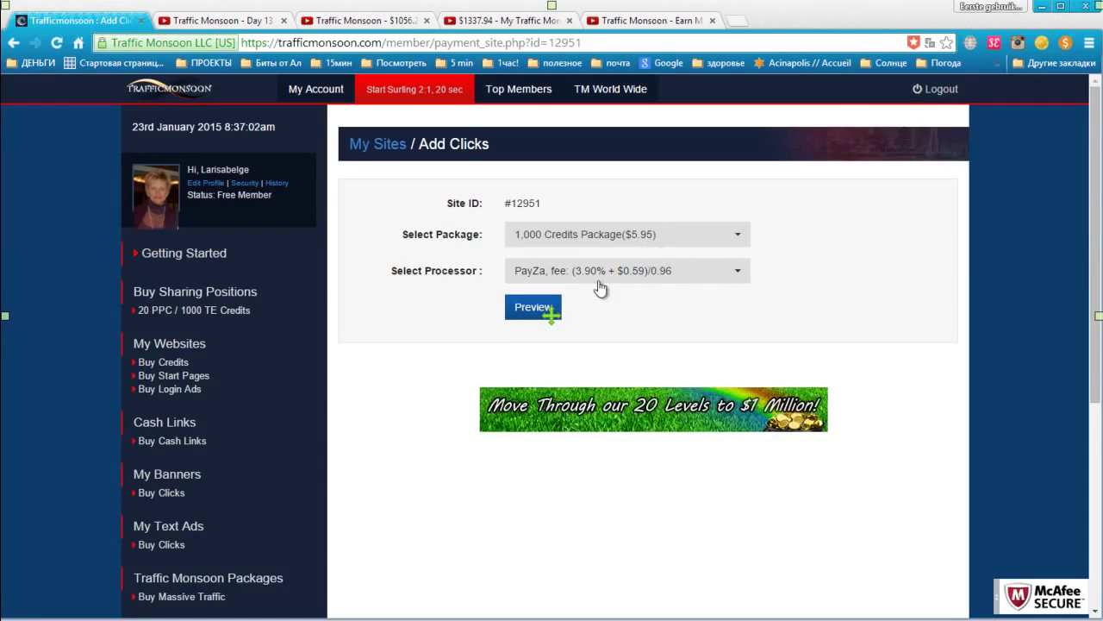
pyautogui.click(738, 271)
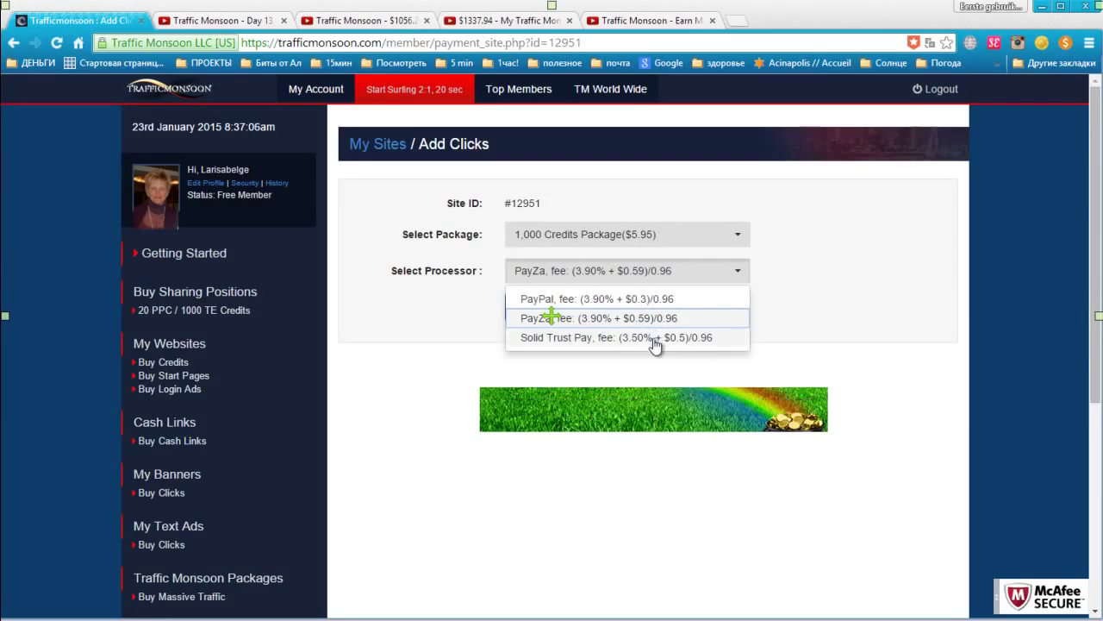
pyautogui.click(794, 314)
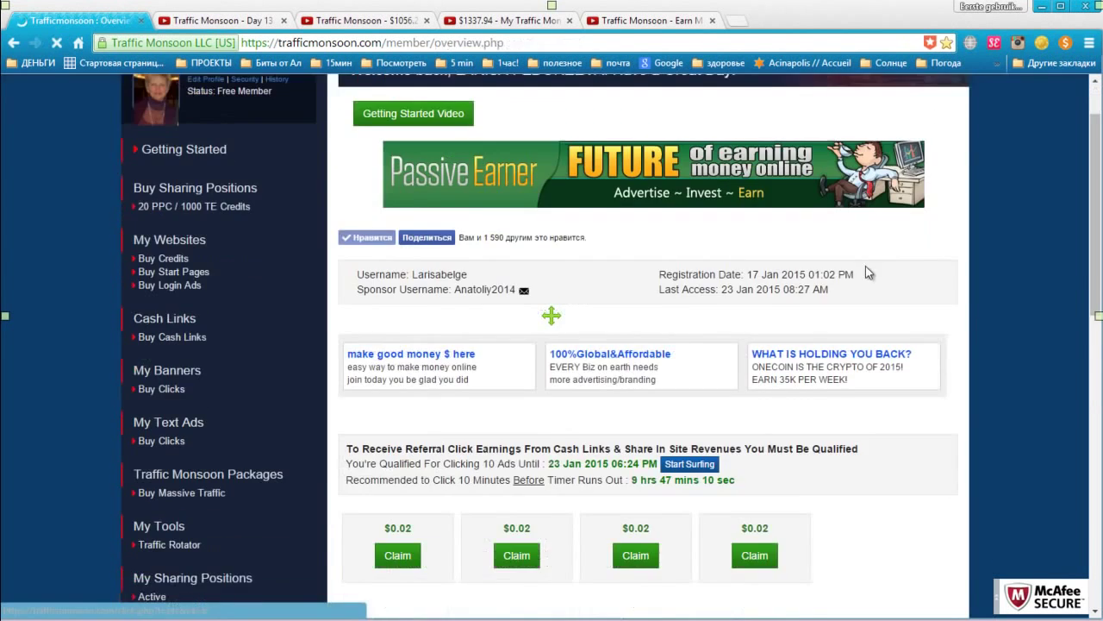
# Step: Check the account balance in the overview, view the minimum cash-out sum on the withdrawal request page and go back
pyautogui.scroll(-1, 865, 267)
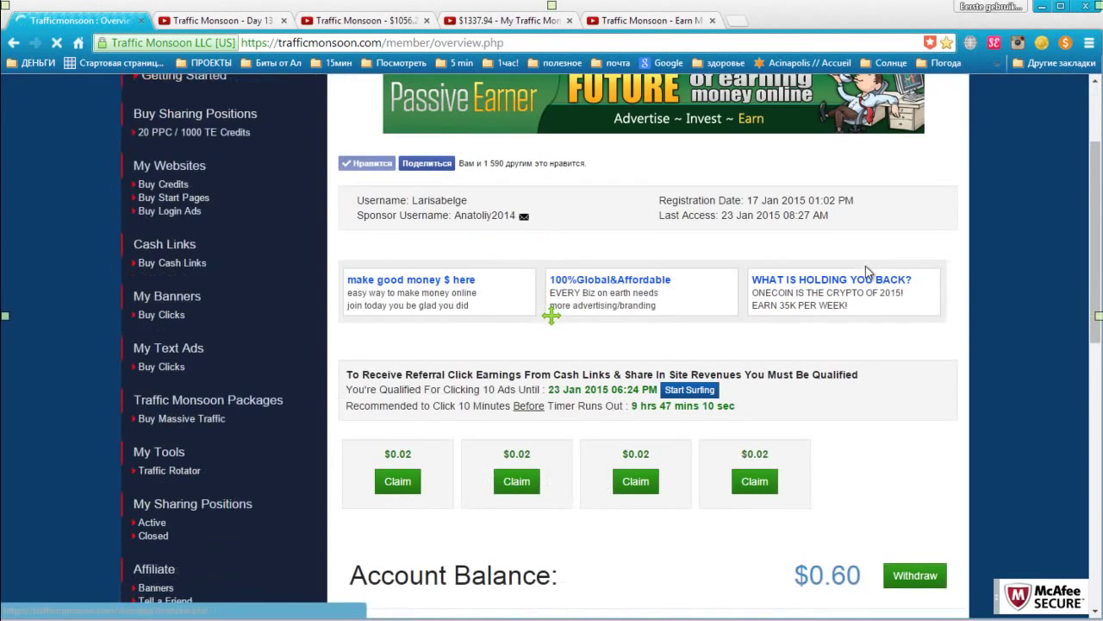
pyautogui.scroll(-1, 981, 324)
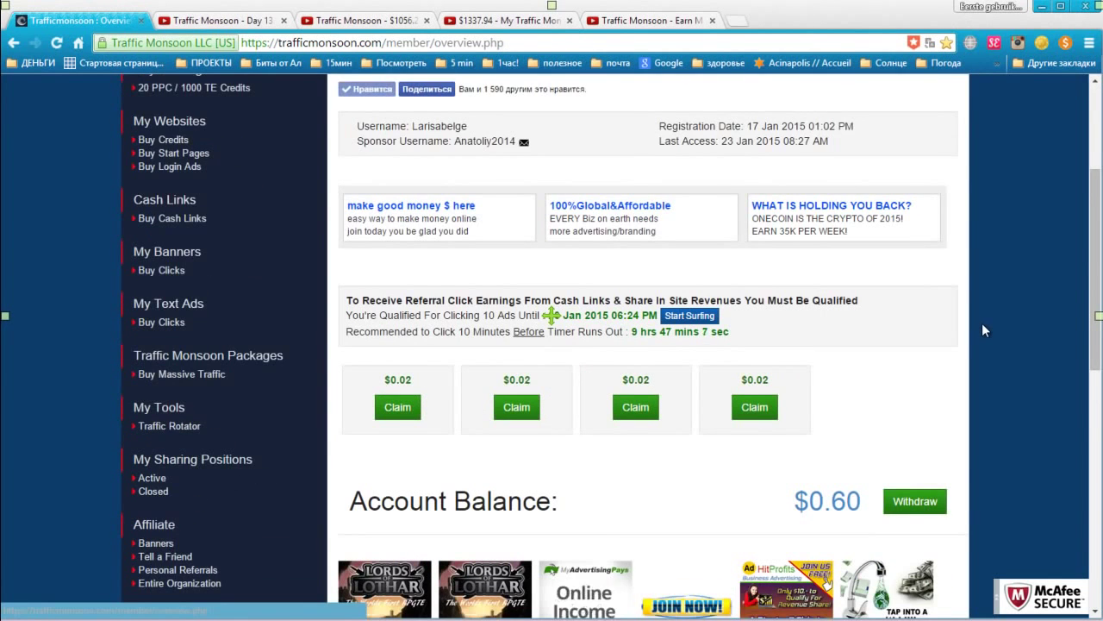
pyautogui.scroll(-1, 982, 323)
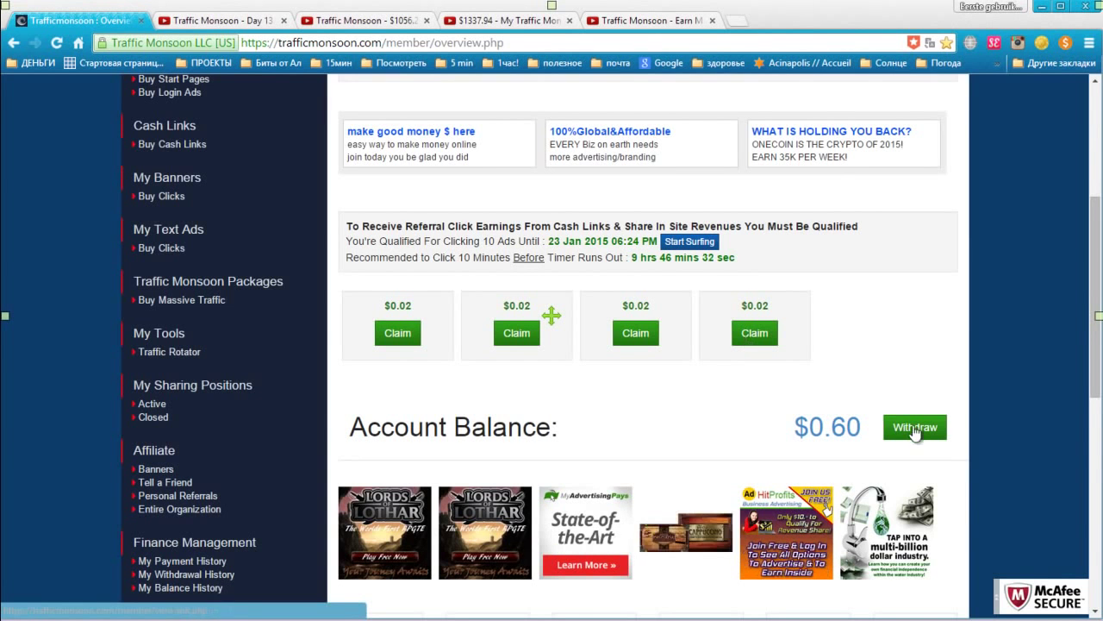
pyautogui.click(915, 427)
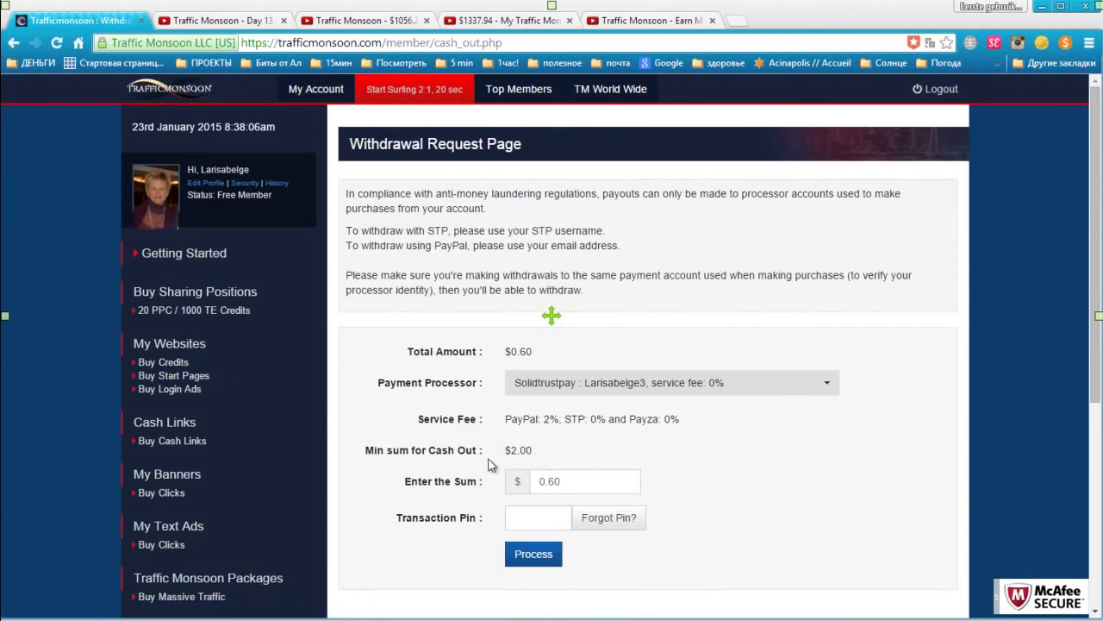
pyautogui.hotkey('alt', 'Left')
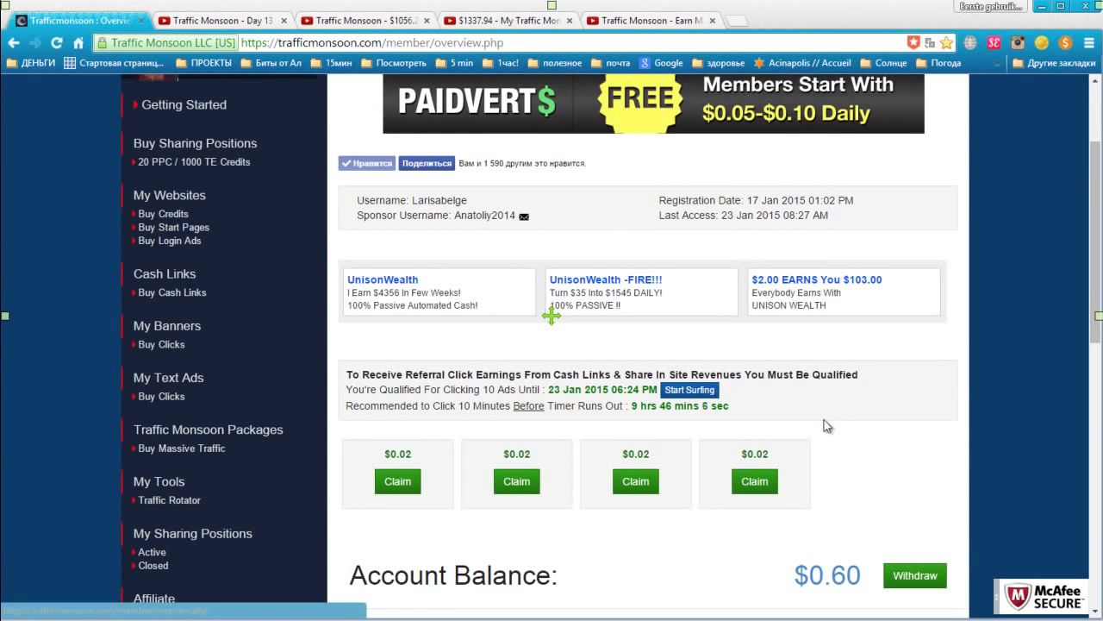
pyautogui.scroll(-1, 823, 420)
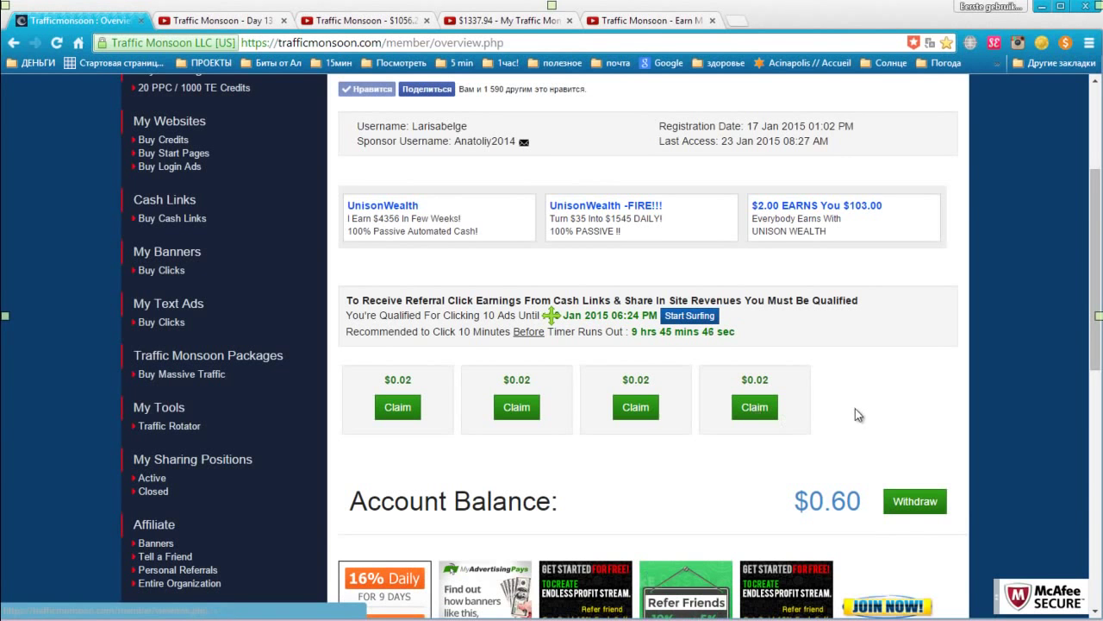
pyautogui.scroll(1, 867, 406)
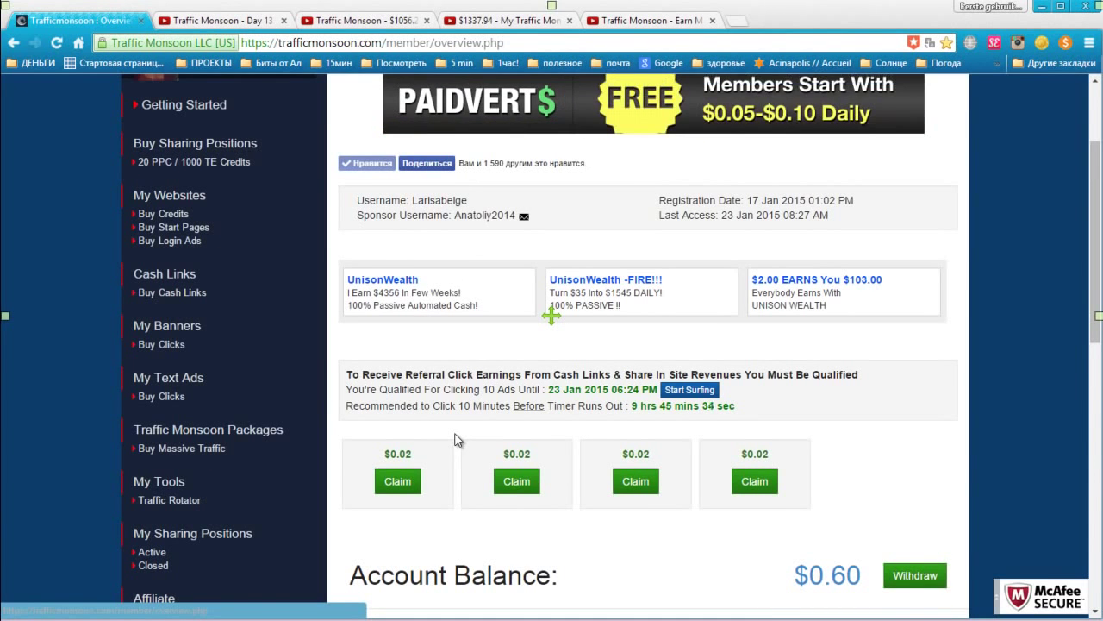
pyautogui.scroll(1, 455, 436)
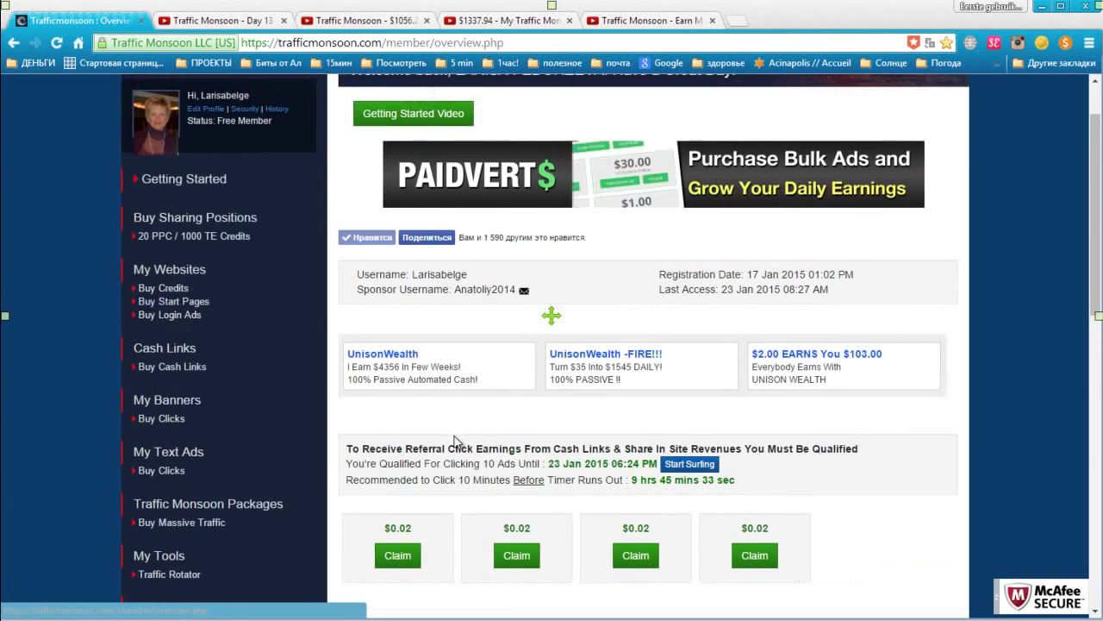
# Step: Open the 20 PPC / 1000 TE Credits page and read the price, traffic credits and revenue limit of a sharing position
pyautogui.click(224, 235)
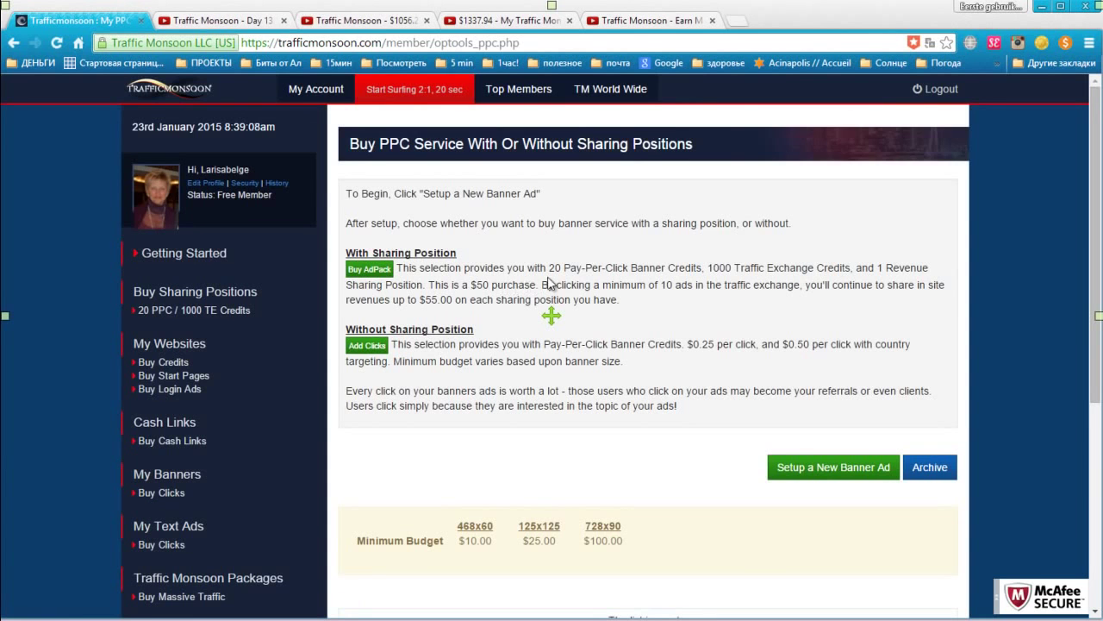
pyautogui.moveTo(472, 286); pyautogui.dragTo(532, 290)
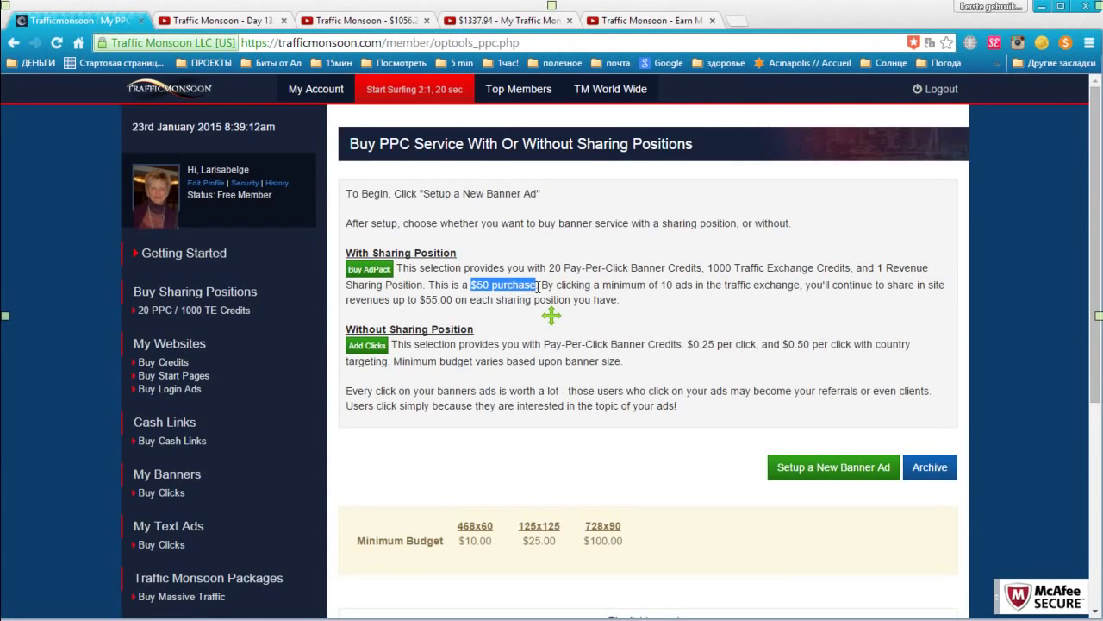
pyautogui.doubleClick(719, 268)
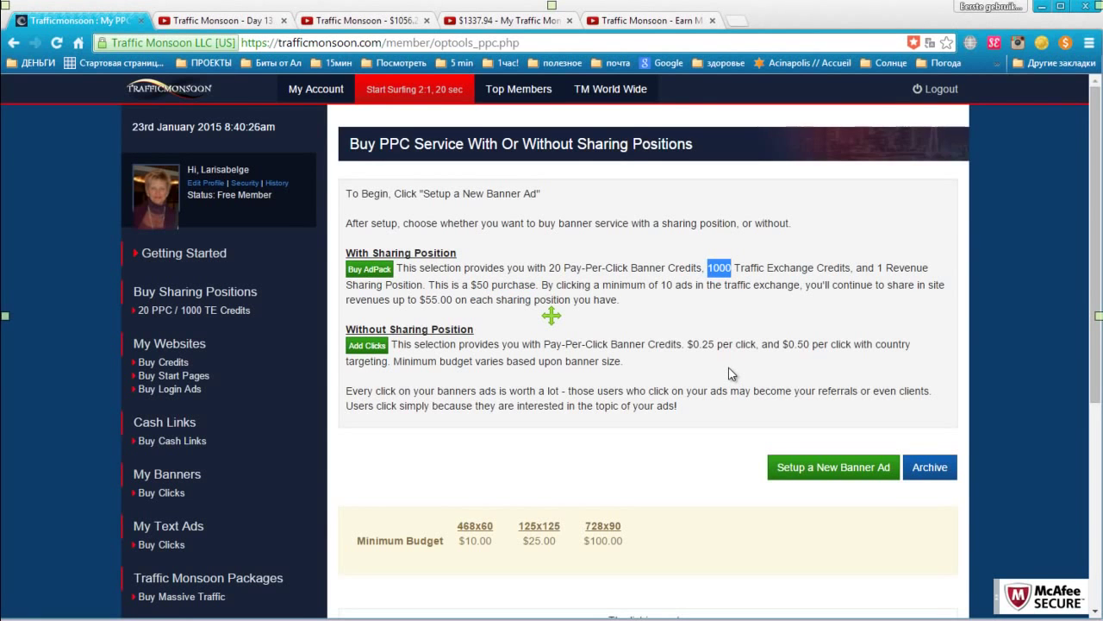
pyautogui.moveTo(420, 301); pyautogui.dragTo(453, 300)
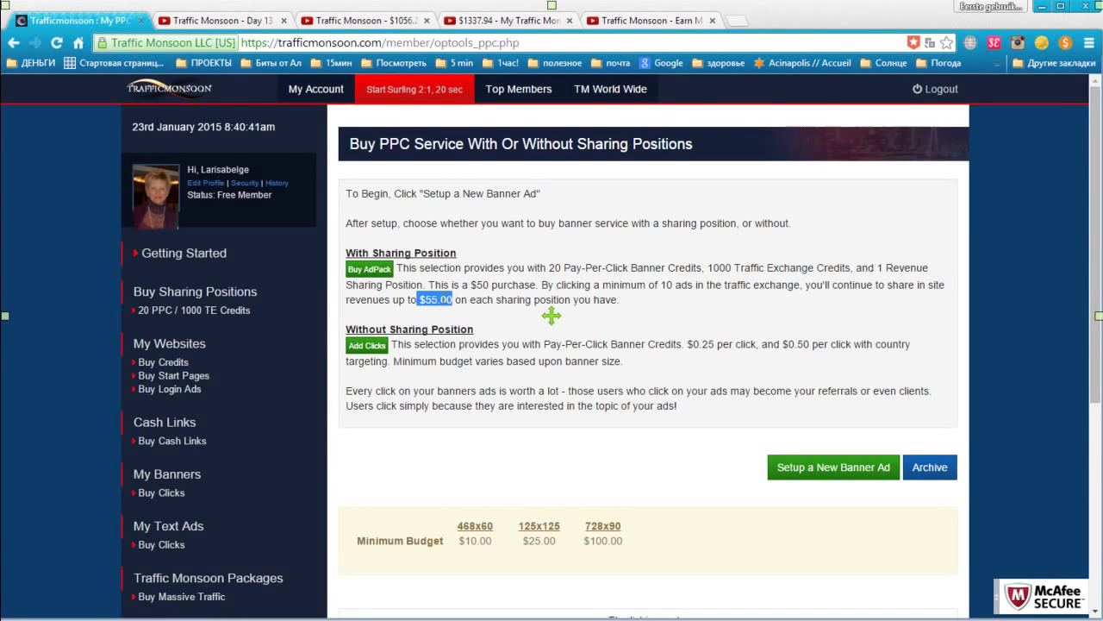
pyautogui.click(448, 314)
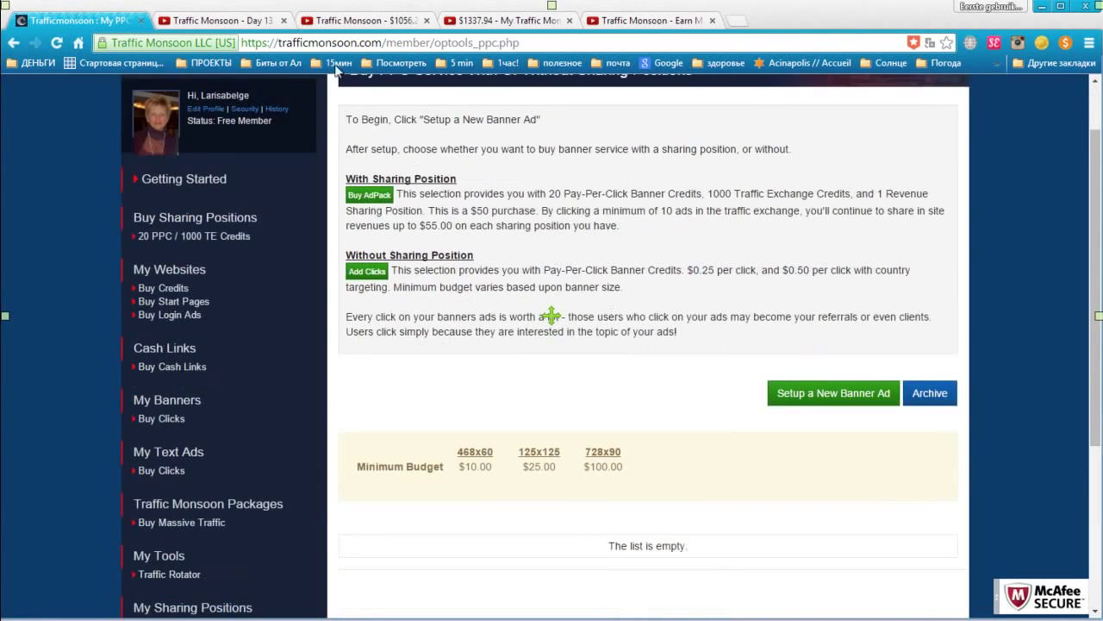
# Step: Examine the sharing positions, earnings and publication date in the YouTube video "Traffic Monsoon - Day 13"
pyautogui.click(237, 23)
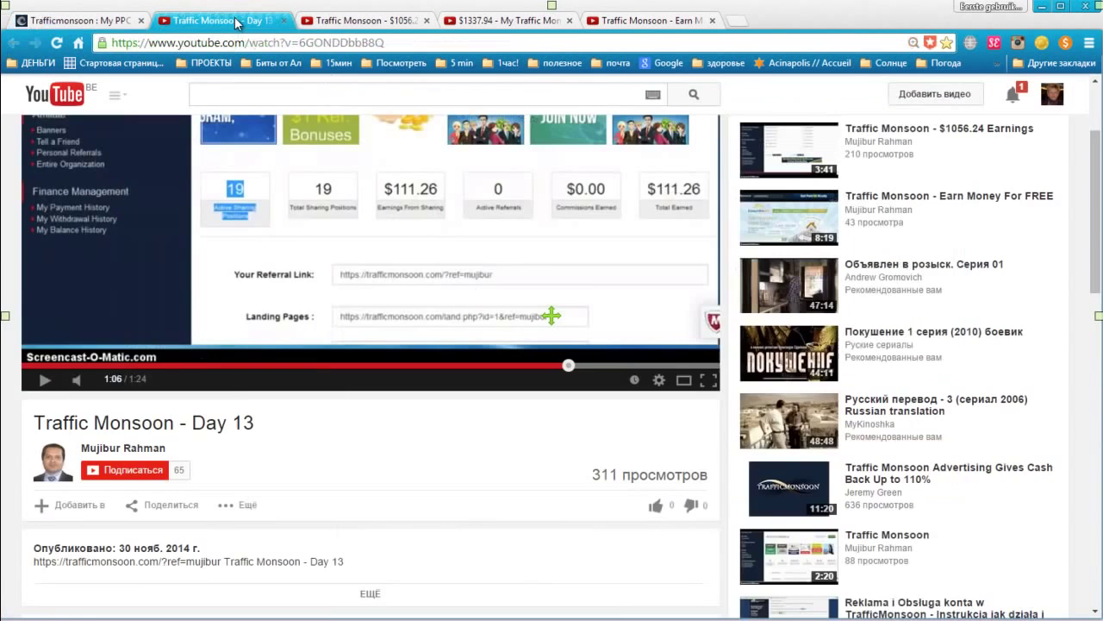
pyautogui.scroll(1, 1098, 239)
pyautogui.moveTo(1097, 239); pyautogui.dragTo(1097, 229)
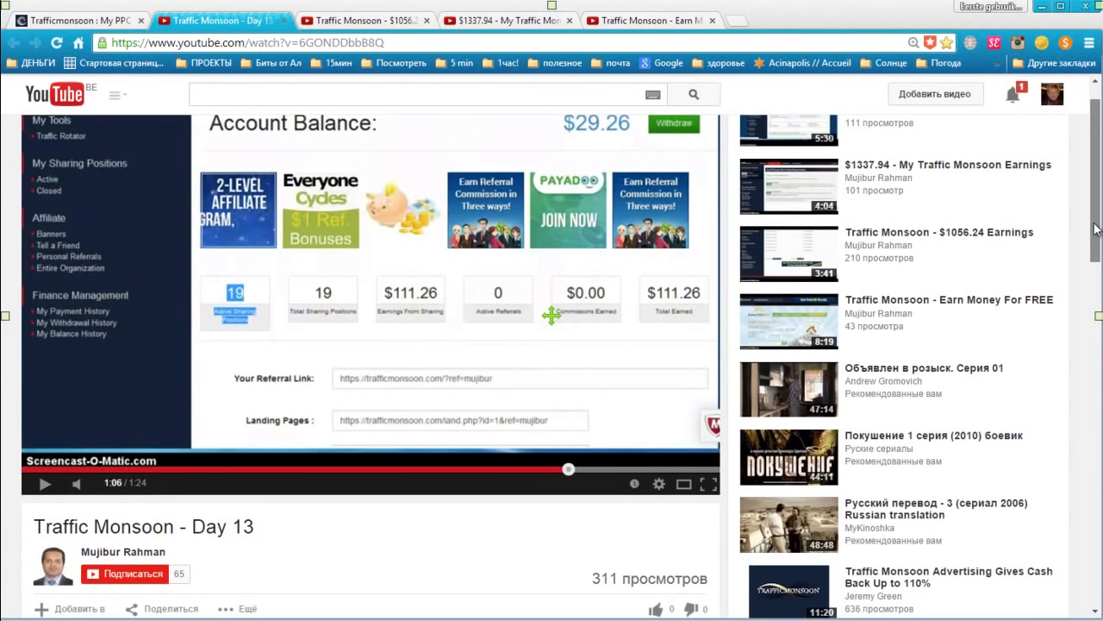
pyautogui.scroll(1, 1097, 228)
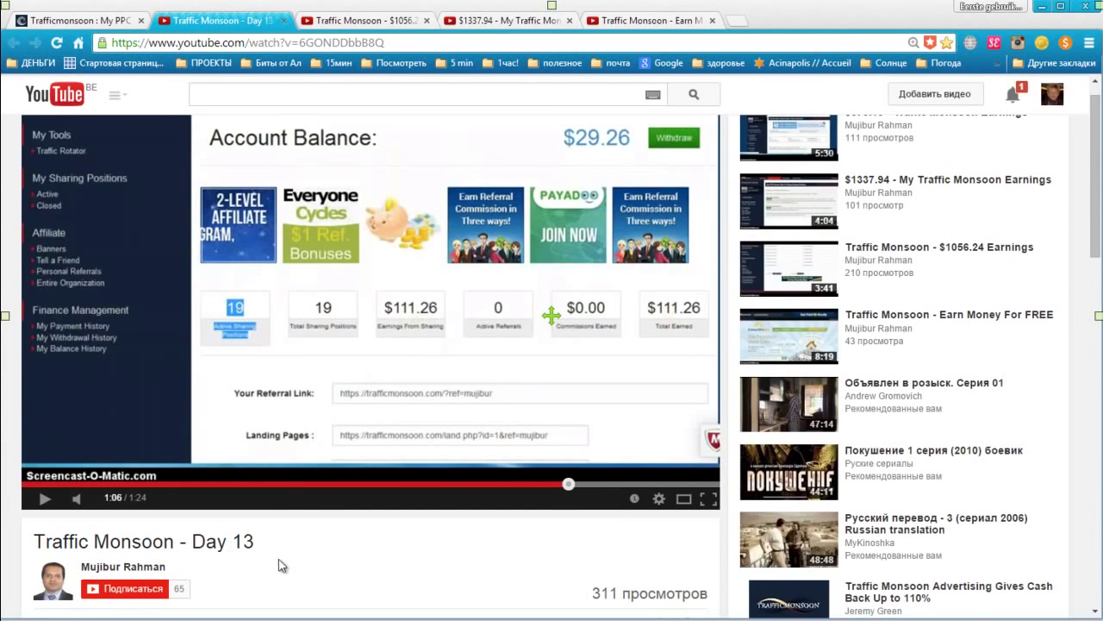
pyautogui.scroll(-1, 230, 554)
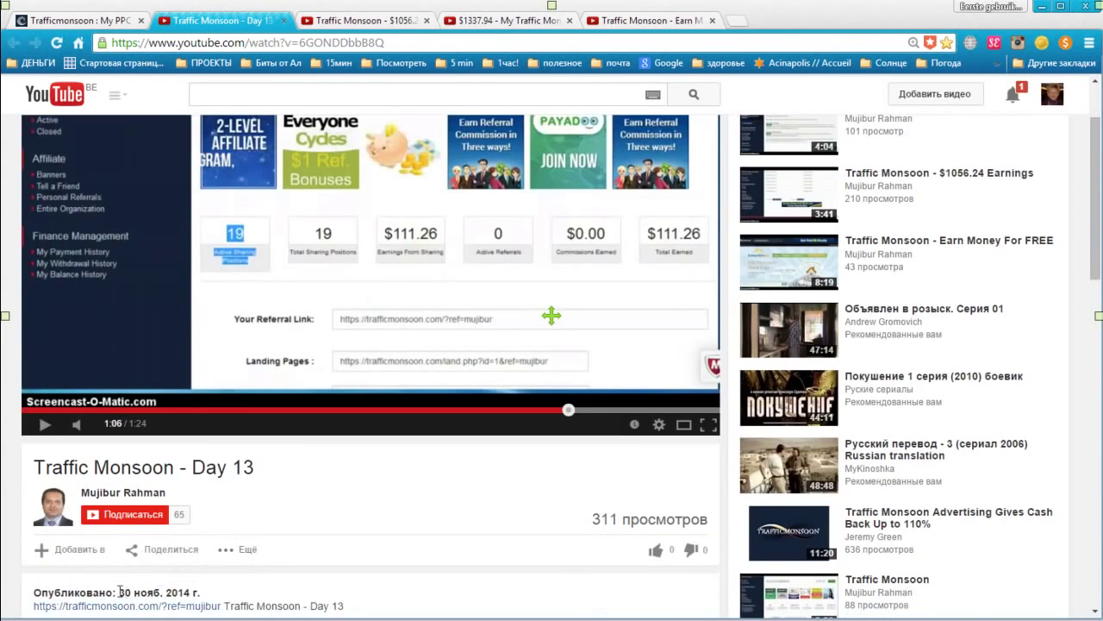
pyautogui.moveTo(119, 593); pyautogui.dragTo(162, 595)
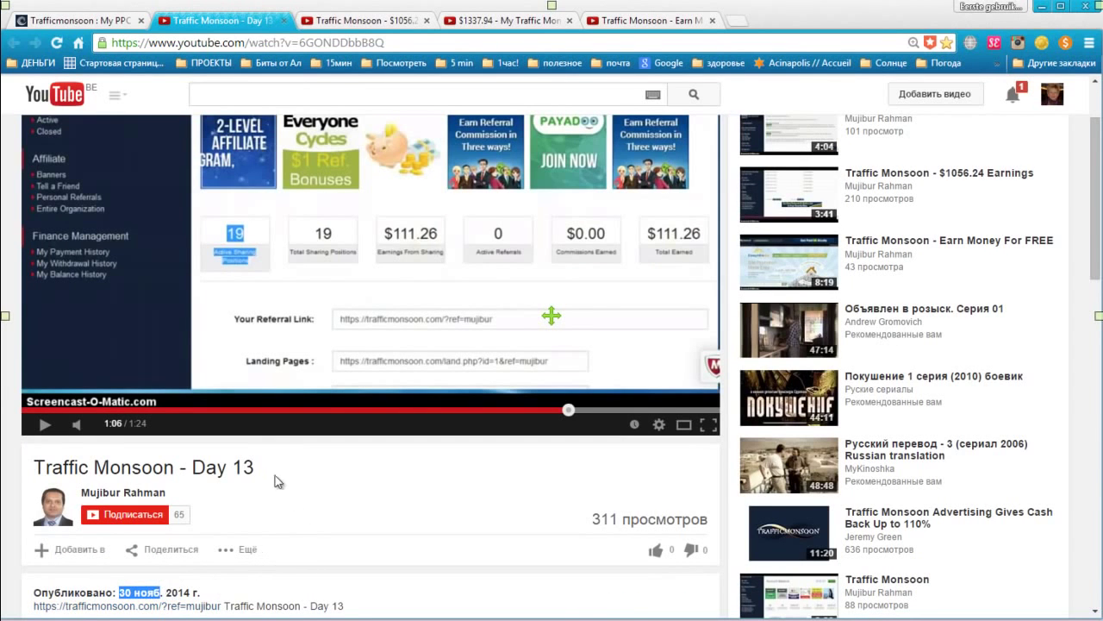
pyautogui.moveTo(258, 468); pyautogui.dragTo(192, 468)
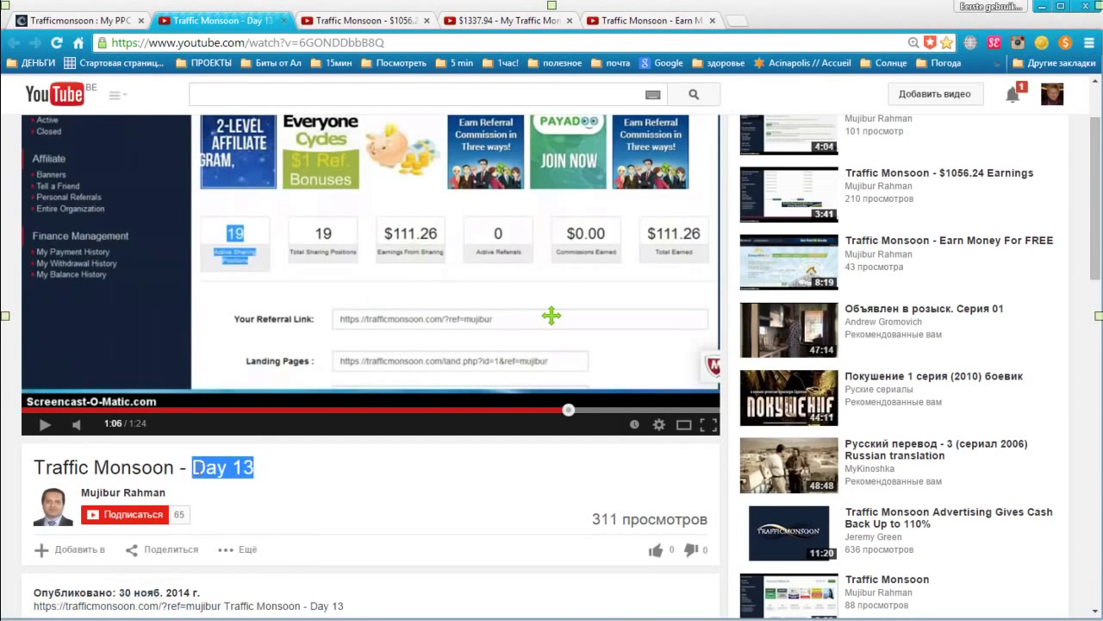
pyautogui.click(303, 481)
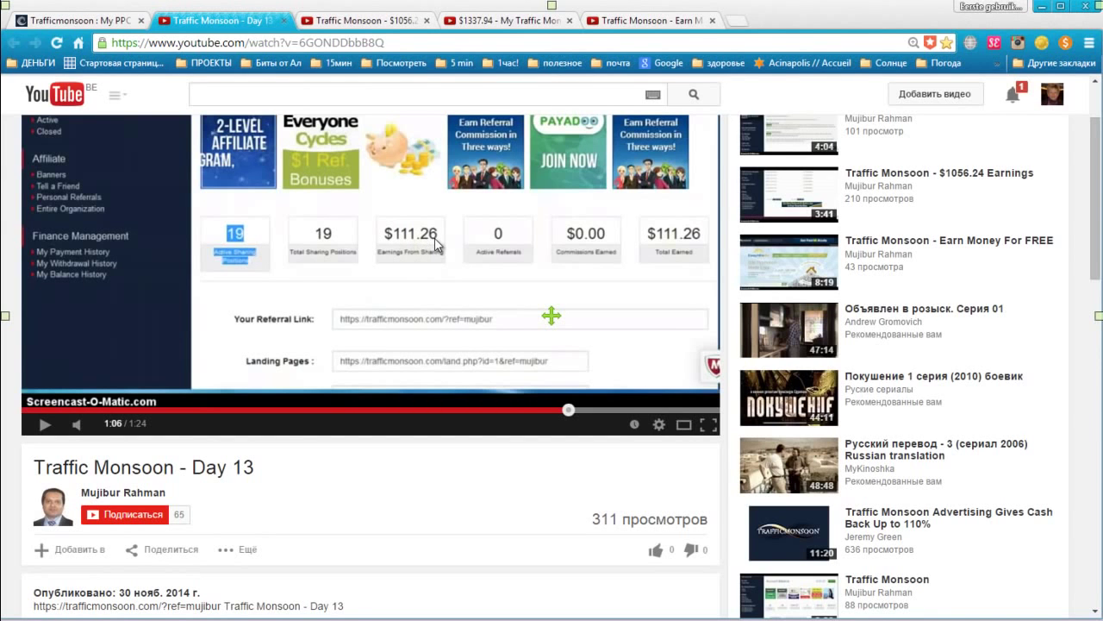
# Step: Check the earnings figures and publication dates in the YouTube videos titled with $1056.24 and $1337.94 earnings
pyautogui.click(376, 24)
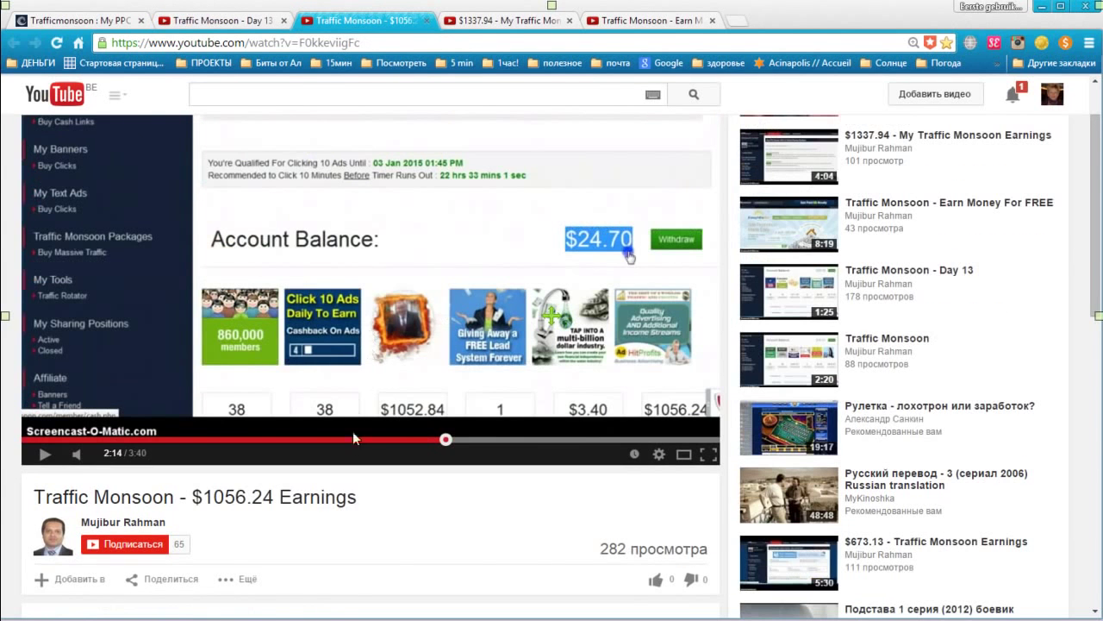
pyautogui.scroll(-3, 353, 470)
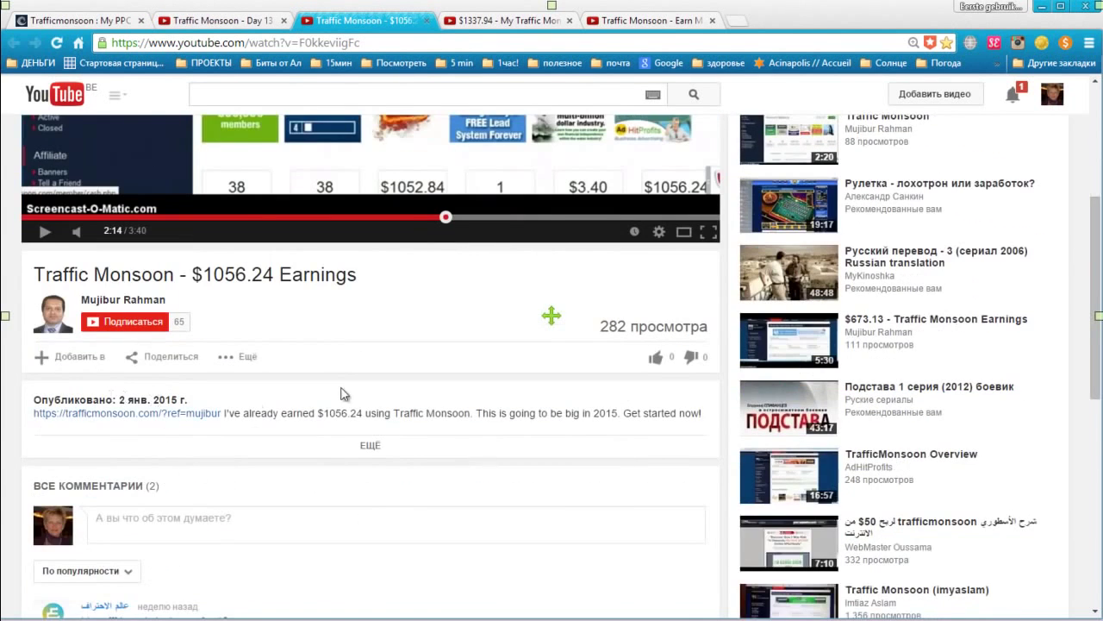
pyautogui.scroll(2, 344, 394)
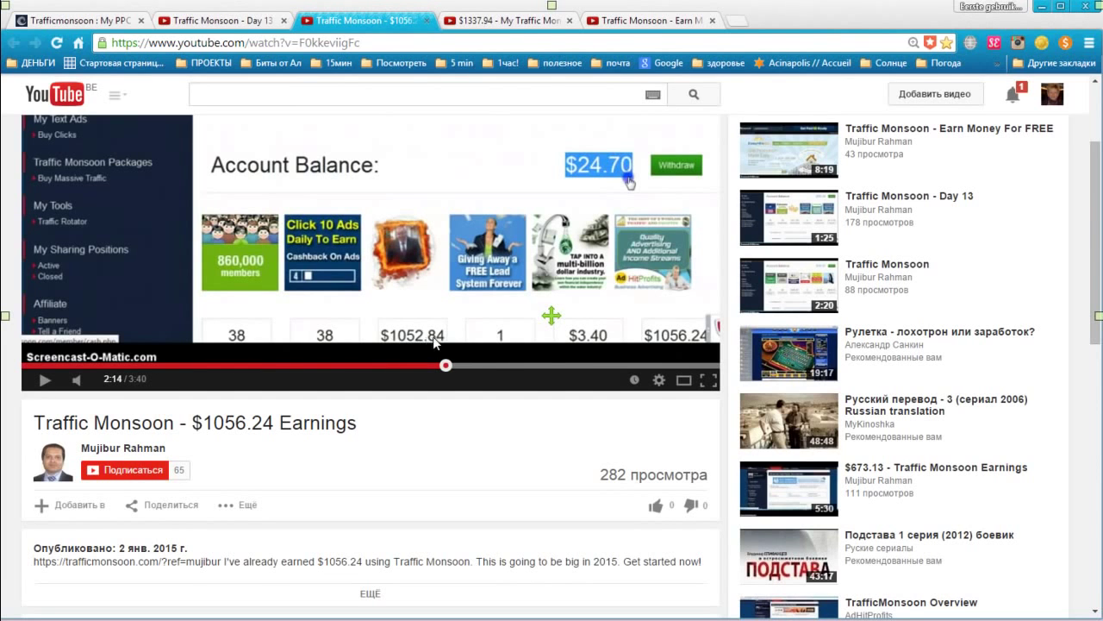
pyautogui.click(505, 21)
pyautogui.scroll(-3, 345, 258)
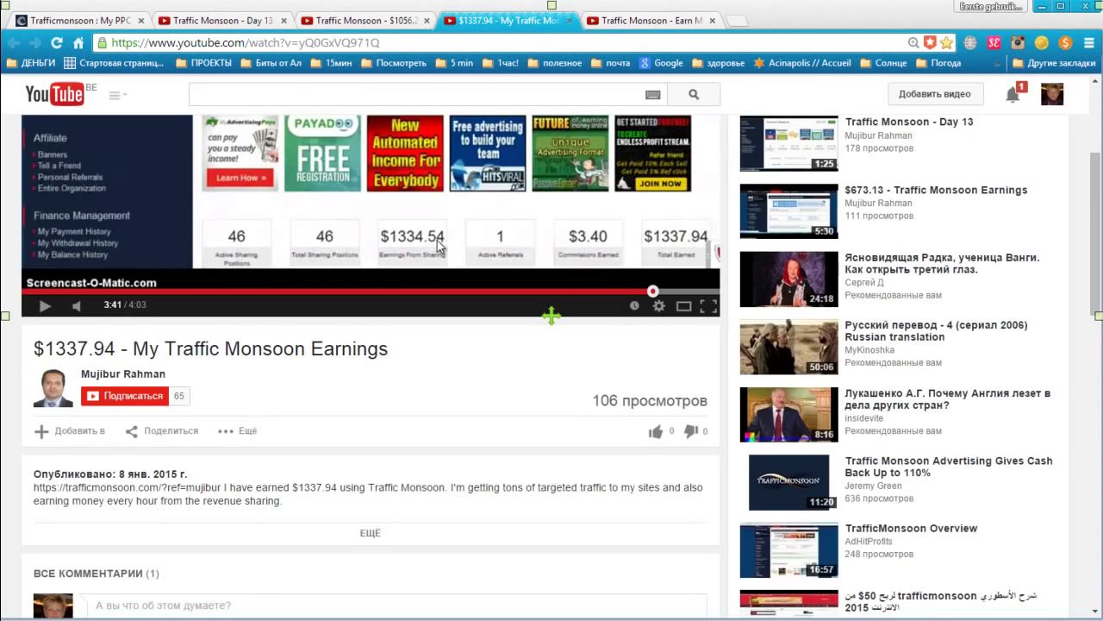
# Step: Examine the statistics and date in the "Traffic Monsoon - Earn Money For FREE" video and compare them with the two preceding earnings videos
pyautogui.hotkey('ctrl', 'Tab')
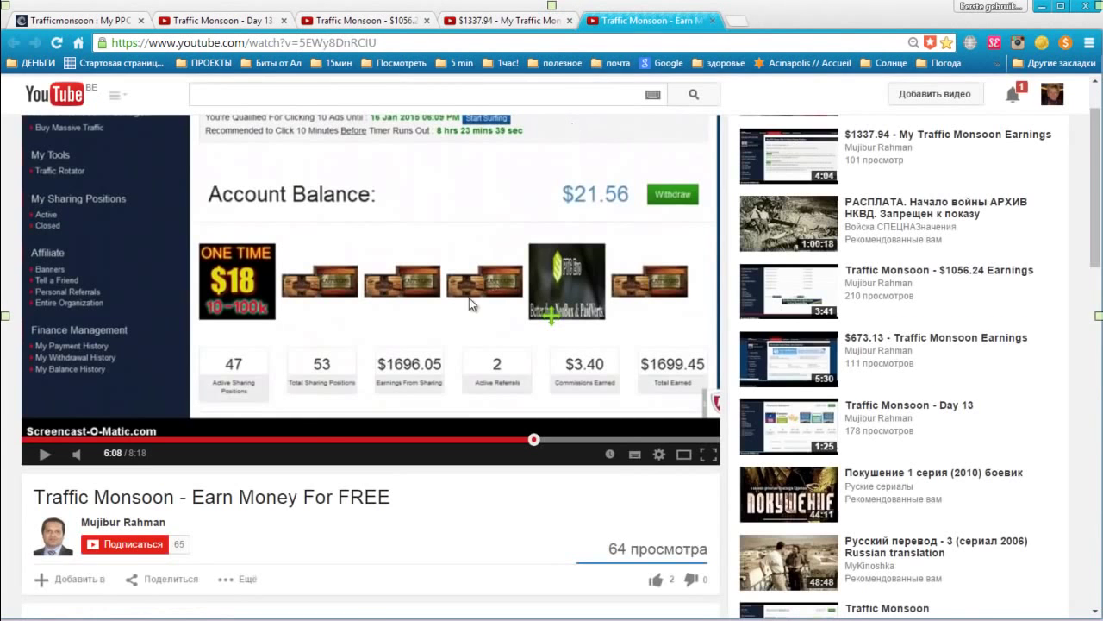
pyautogui.scroll(-2, 240, 485)
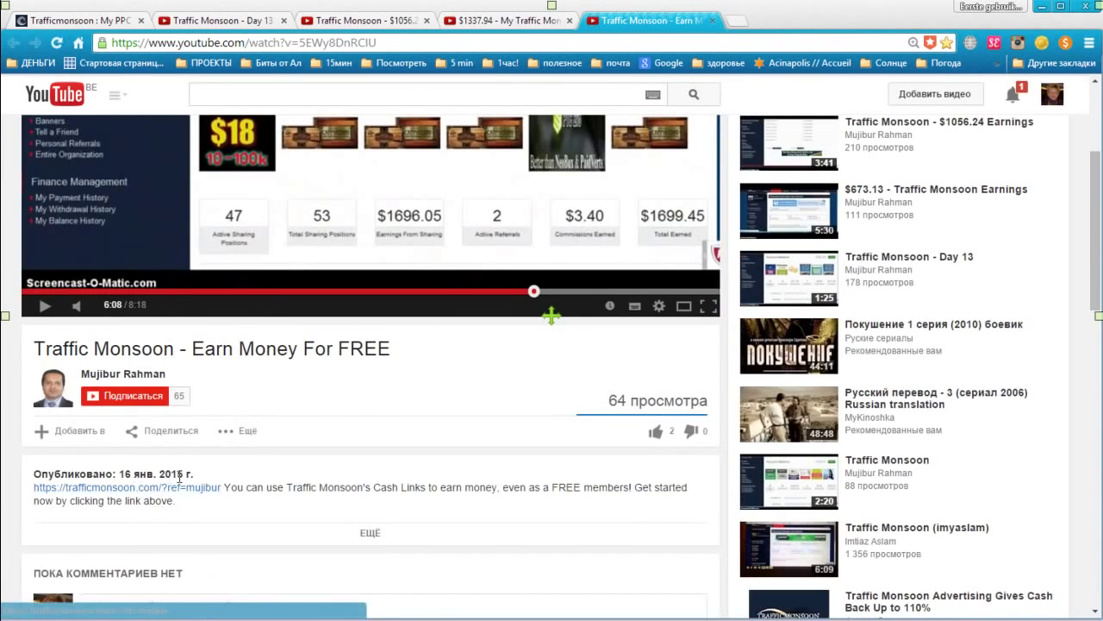
pyautogui.scroll(1, 320, 432)
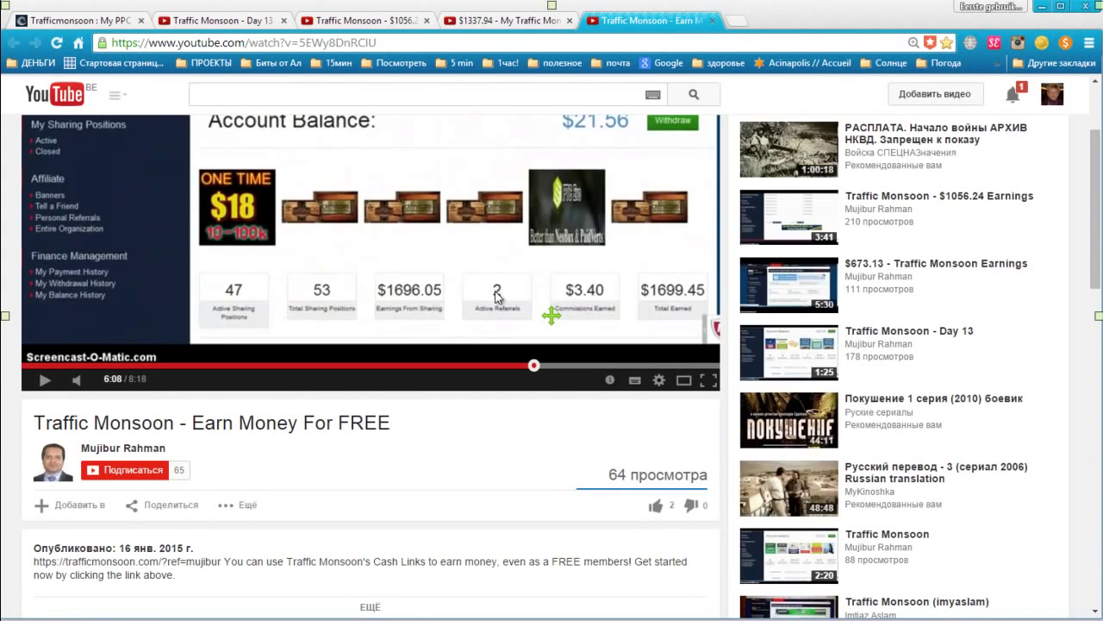
pyautogui.hotkey('ctrl', 'shift', 'Tab')
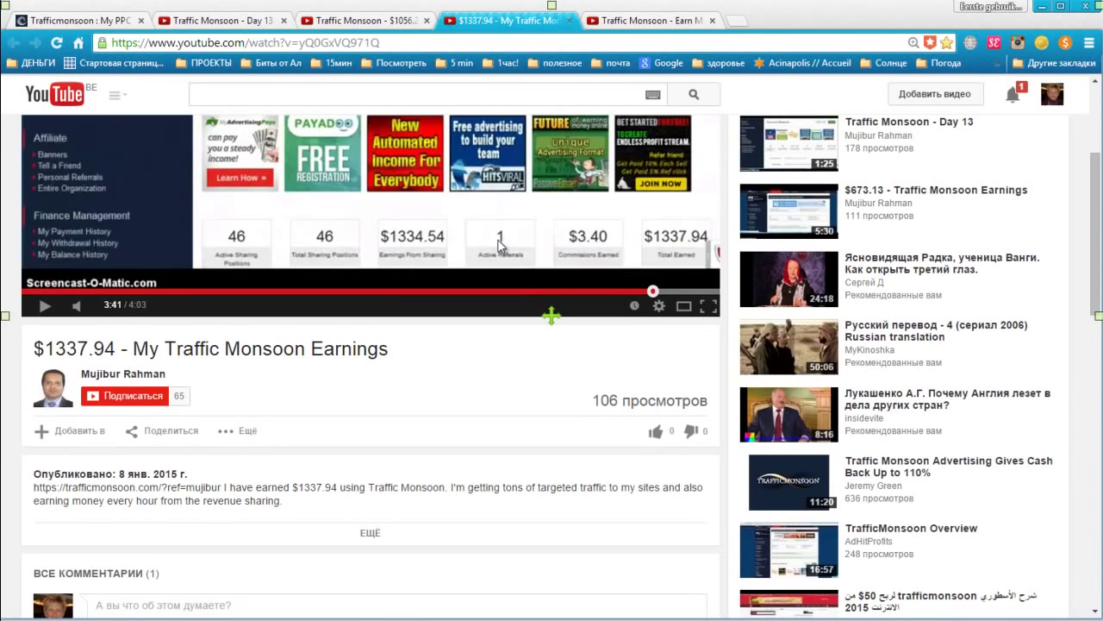
pyautogui.hotkey('ctrl', 'shift', 'Tab')
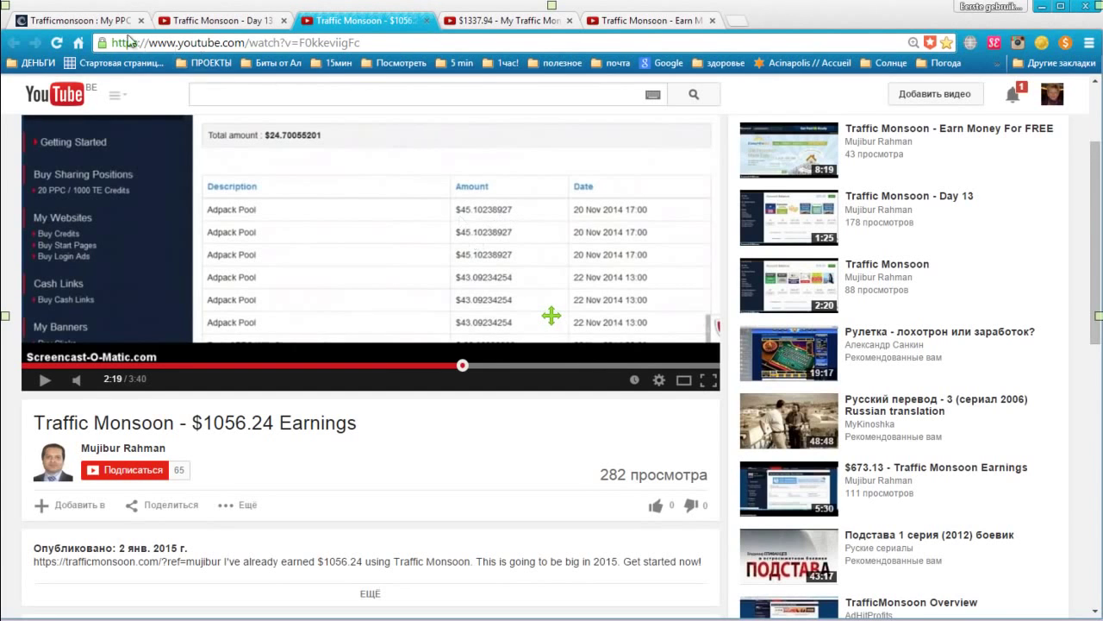
# Step: Switch back to Traffic Monsoon, start a new banner ad and set its banner size to 468x60
pyautogui.click(80, 24)
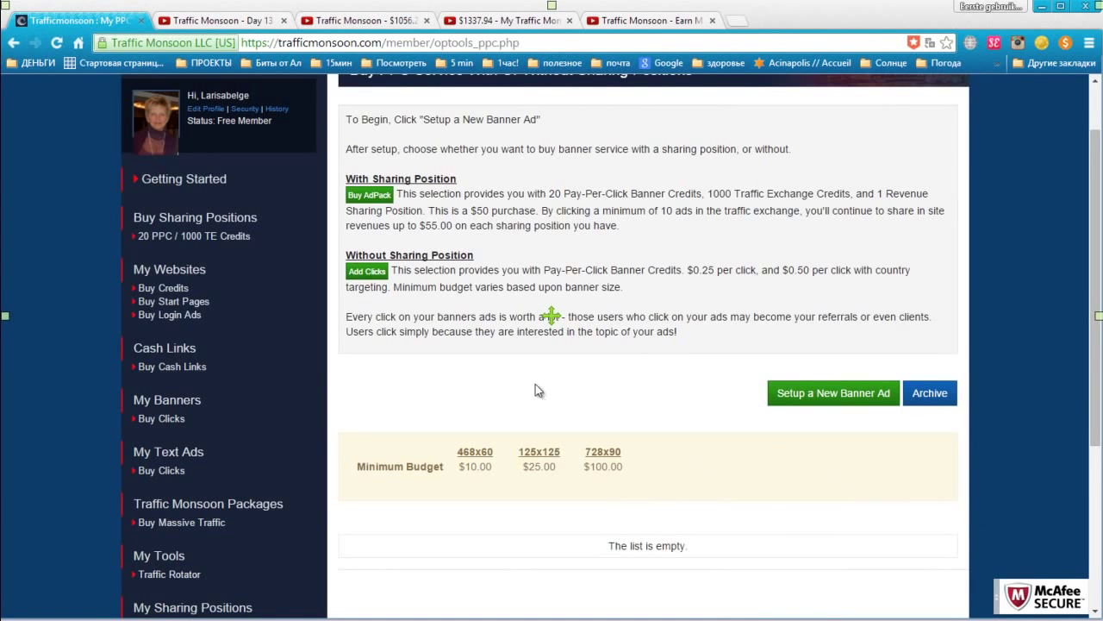
pyautogui.click(831, 398)
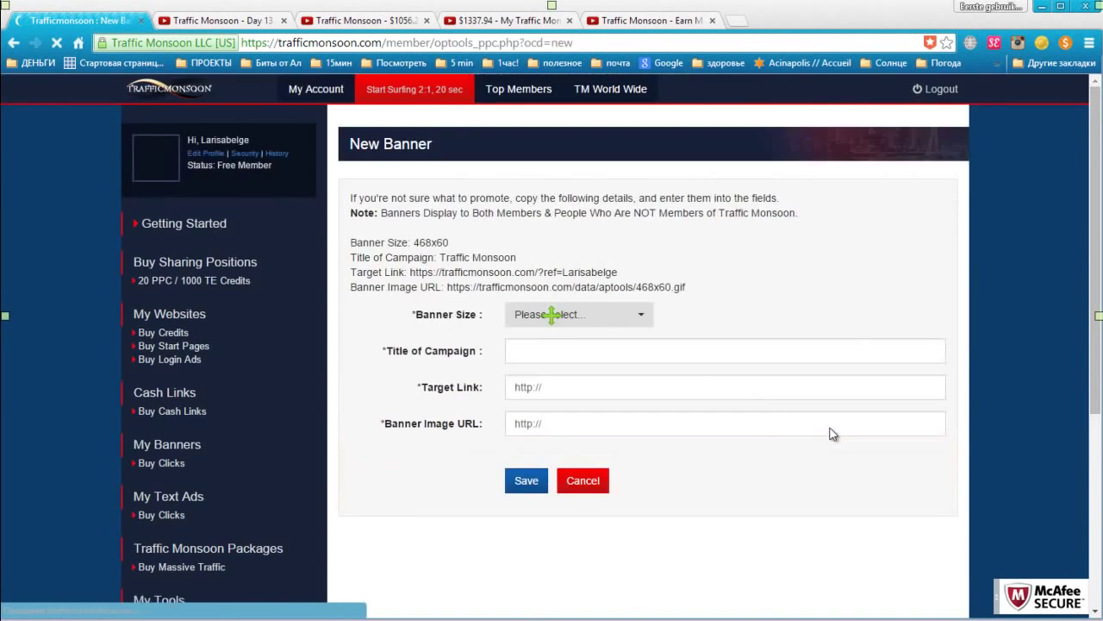
pyautogui.click(578, 314)
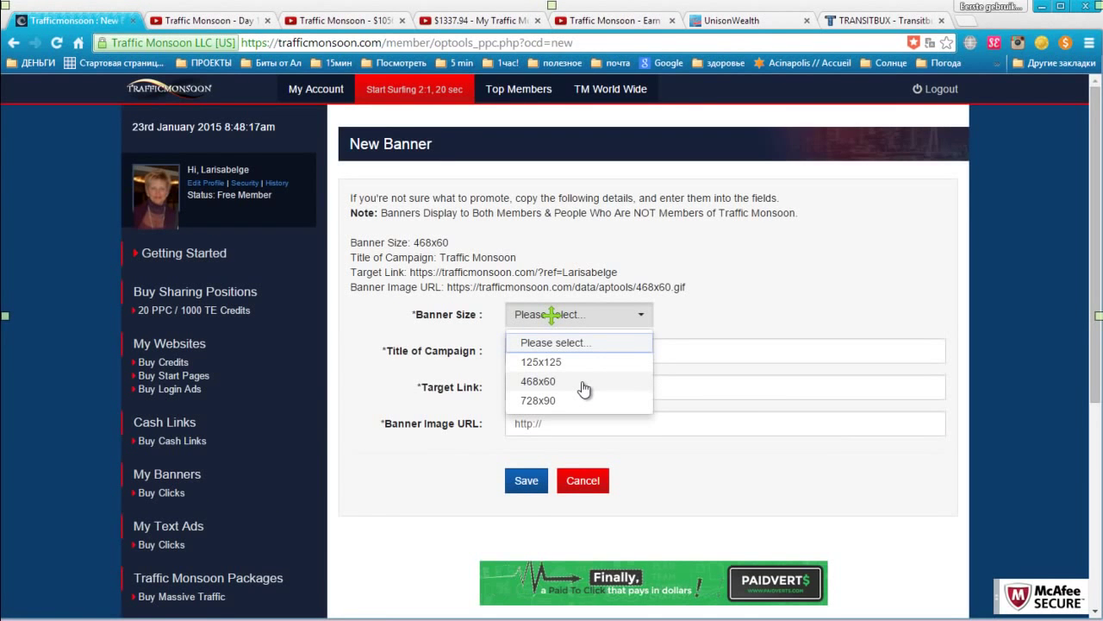
pyautogui.click(584, 383)
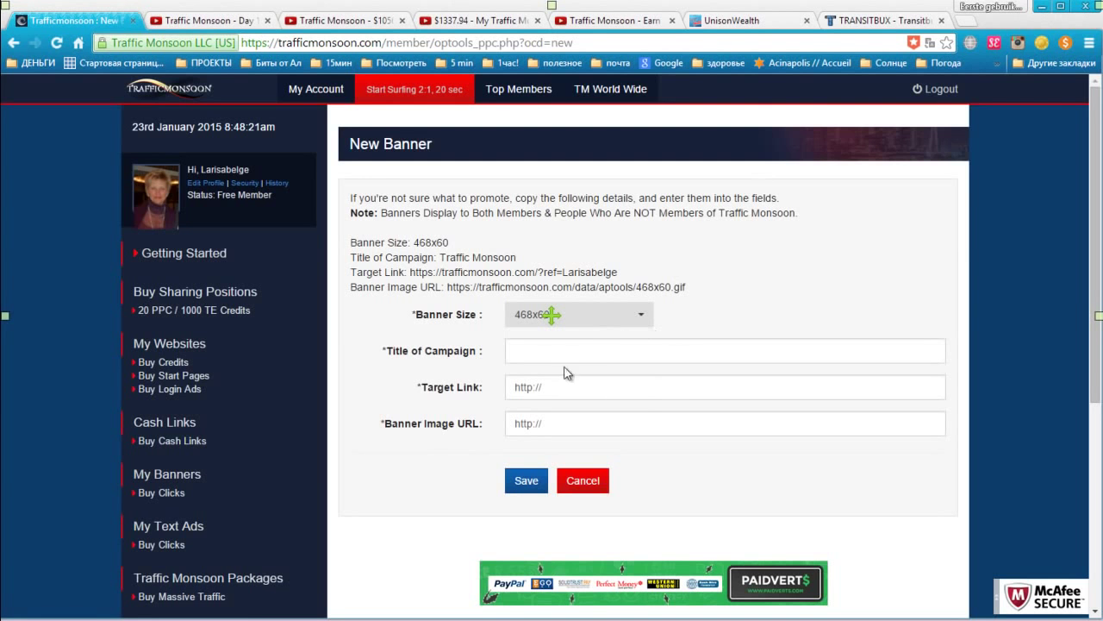
# Step: Copy the site name from the TransitBux web address and enter TransitBux as the banner's campaign title
pyautogui.click(871, 19)
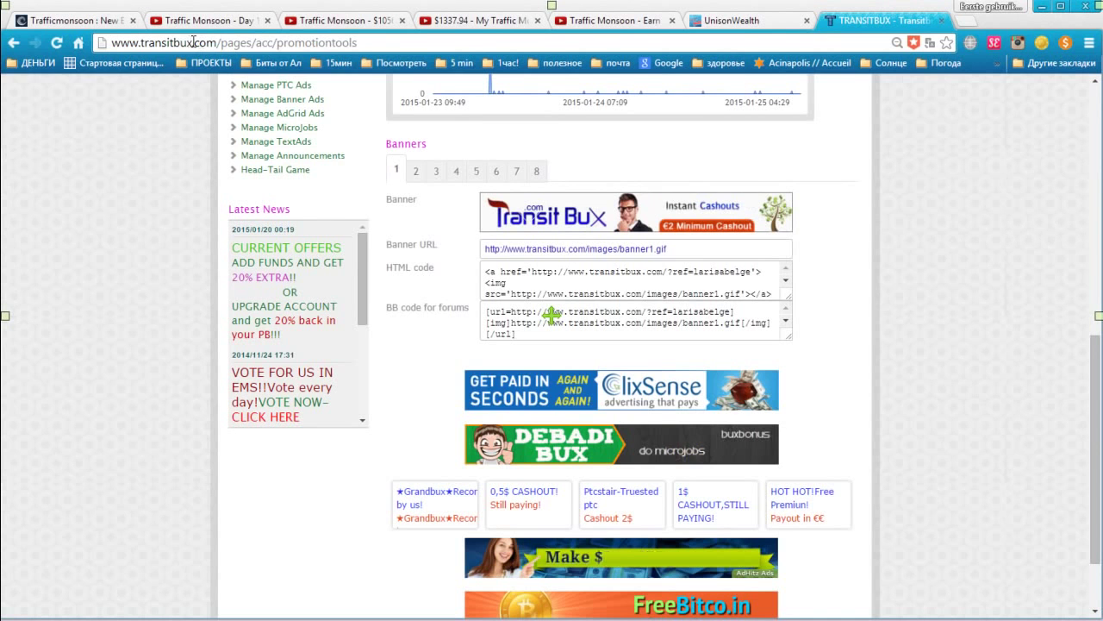
pyautogui.doubleClick(187, 43)
pyautogui.rightClick(155, 43)
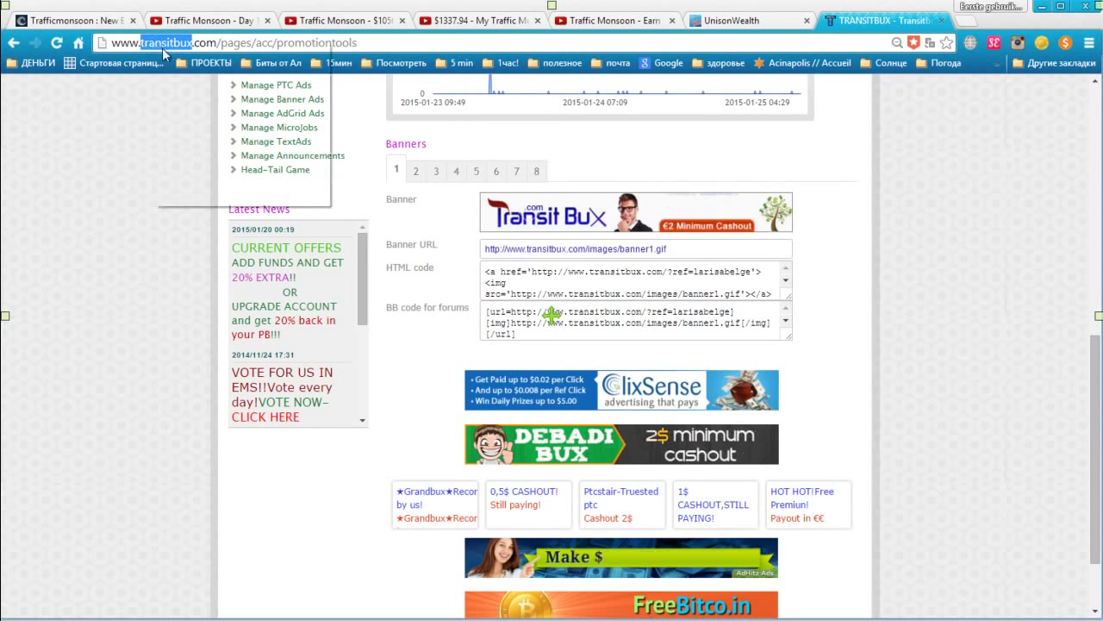
pyautogui.click(192, 93)
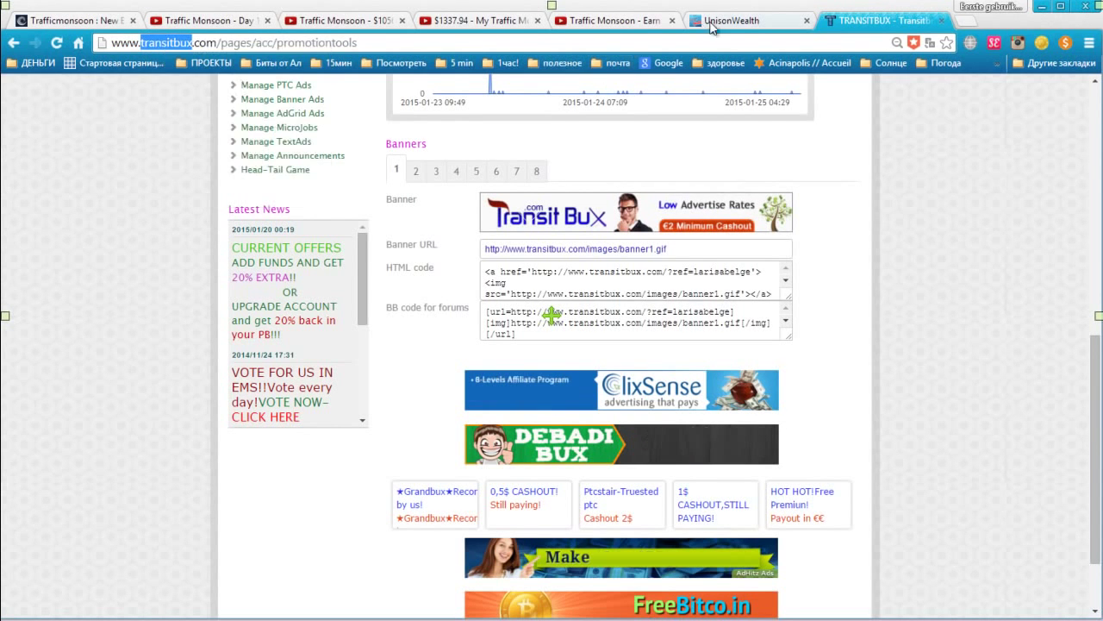
pyautogui.click(69, 20)
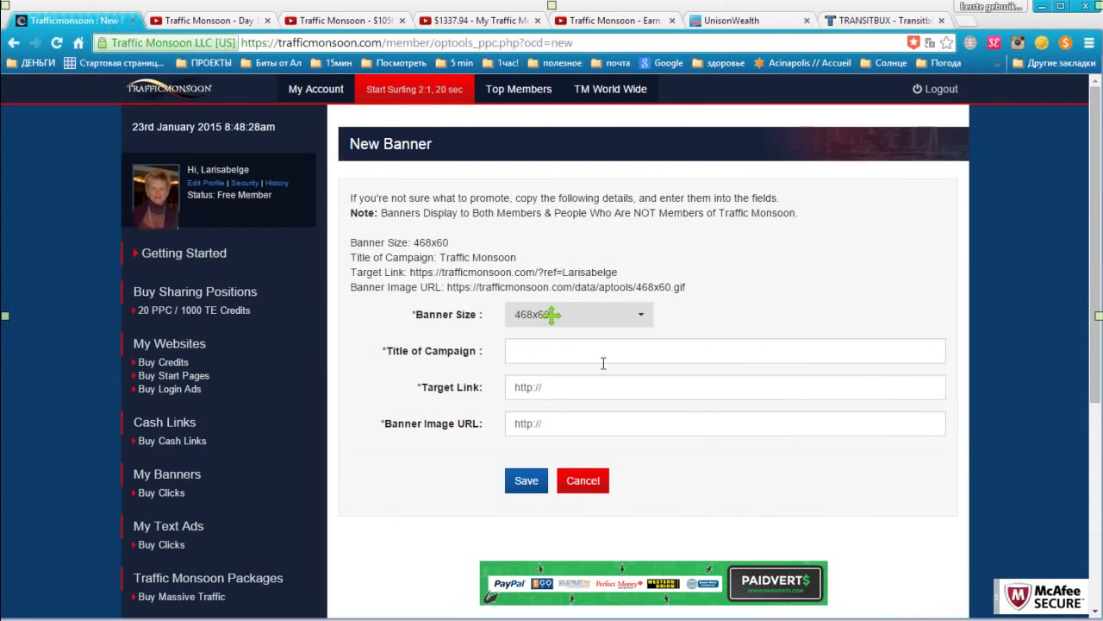
pyautogui.click(536, 341)
pyautogui.rightClick(536, 343)
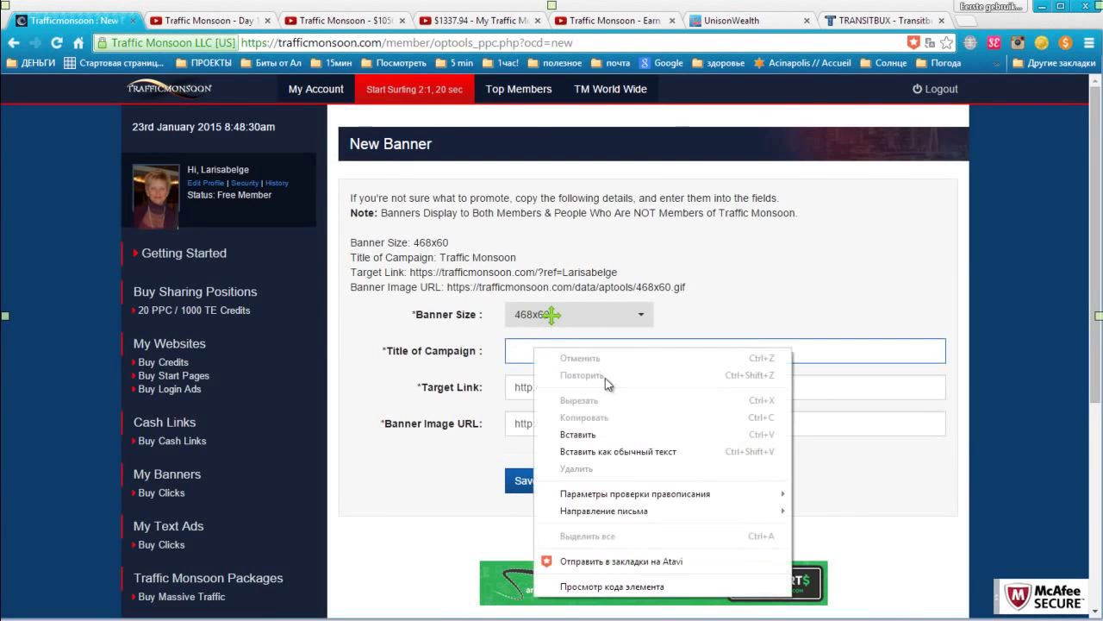
pyautogui.click(604, 429)
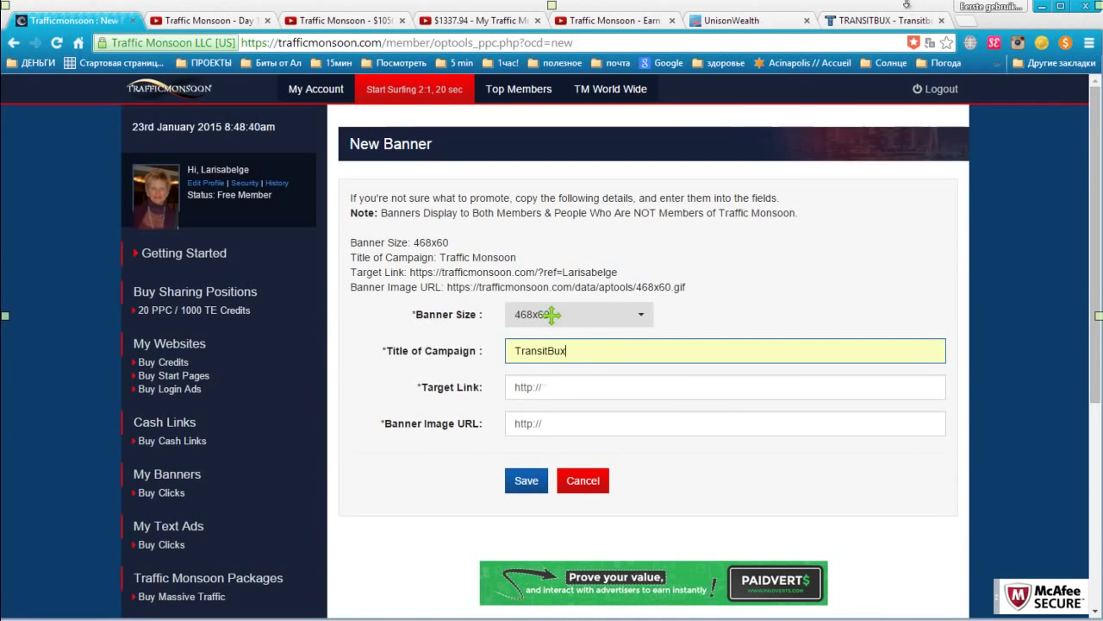
# Step: Copy the referral link from the TransitBux promotion tools page into the new banner's target link
pyautogui.click(883, 24)
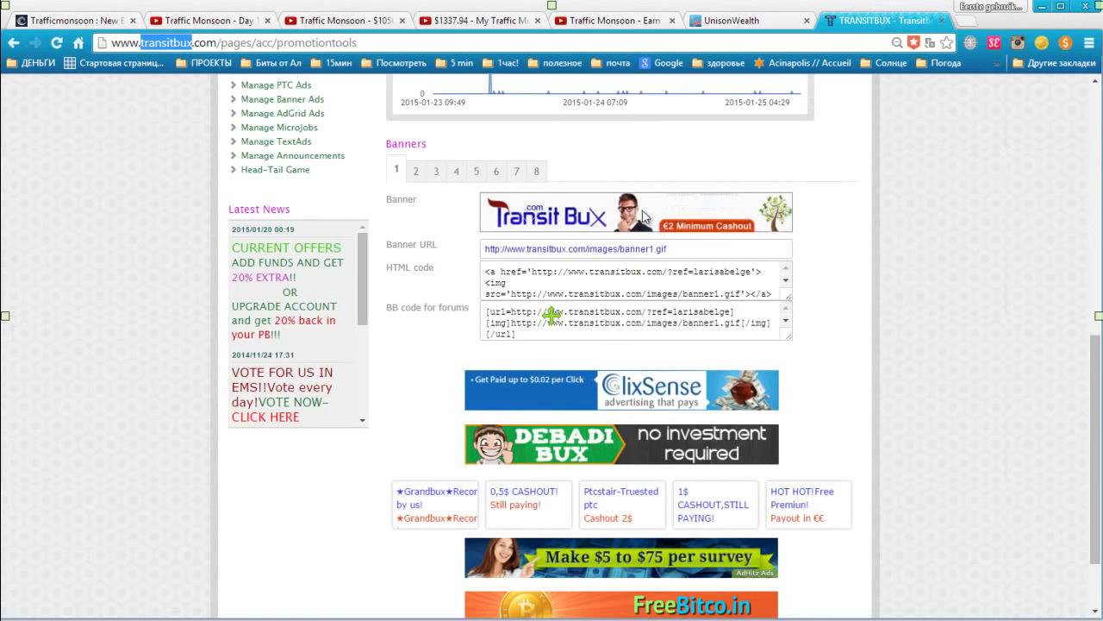
pyautogui.scroll(3, 672, 216)
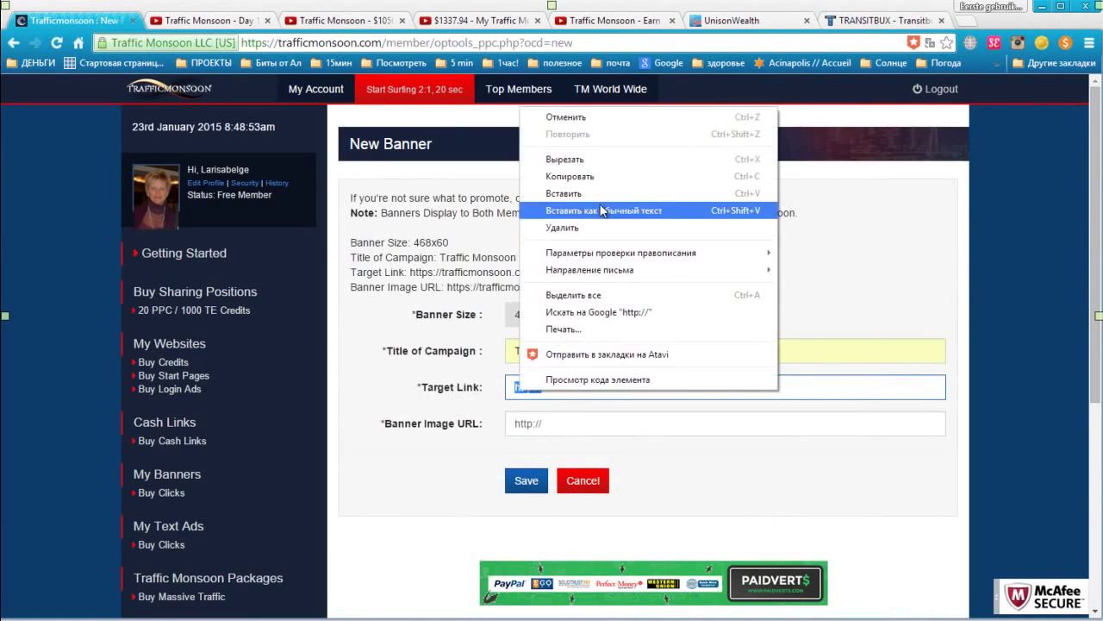
pyautogui.click(604, 194)
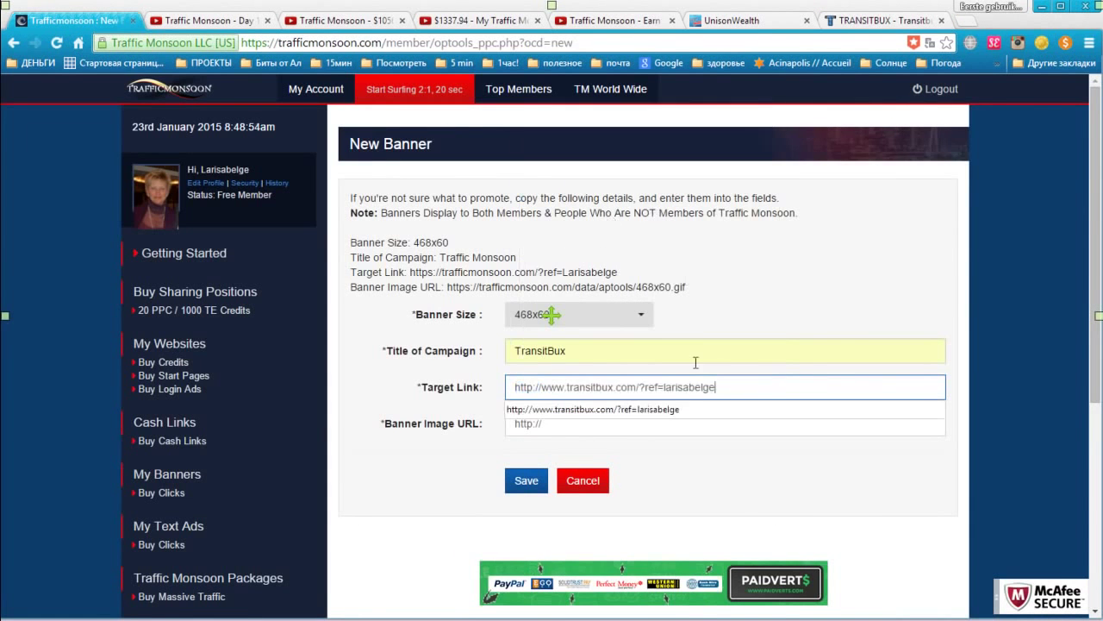
pyautogui.click(779, 410)
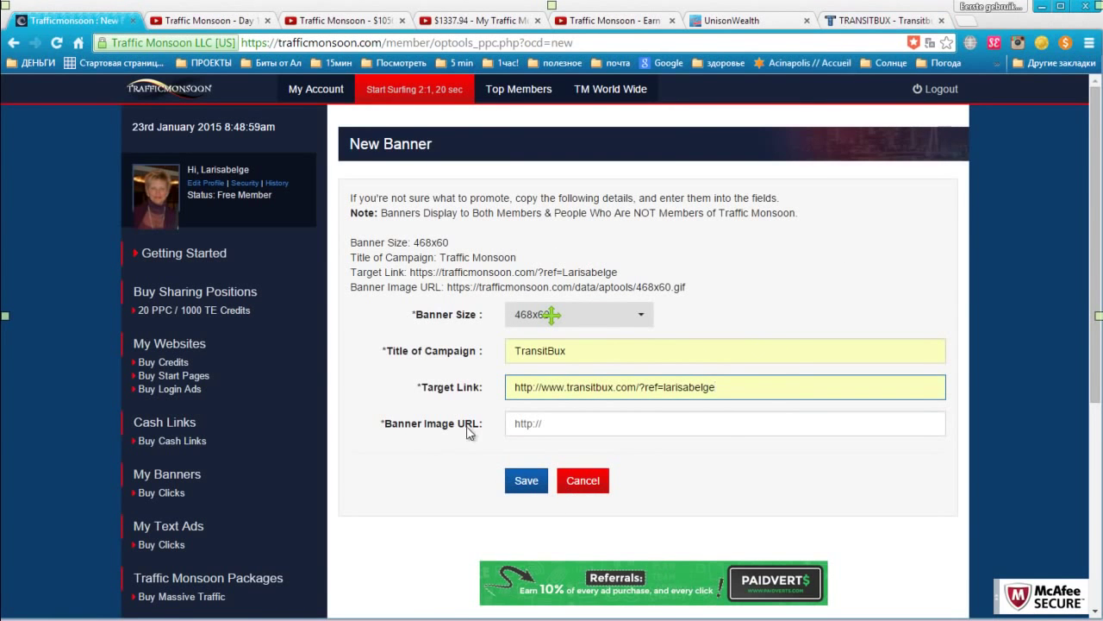
# Step: Copy the banner1.gif image address from the HTML code of banner 1 on the TransitBux promotion tools page
pyautogui.click(860, 25)
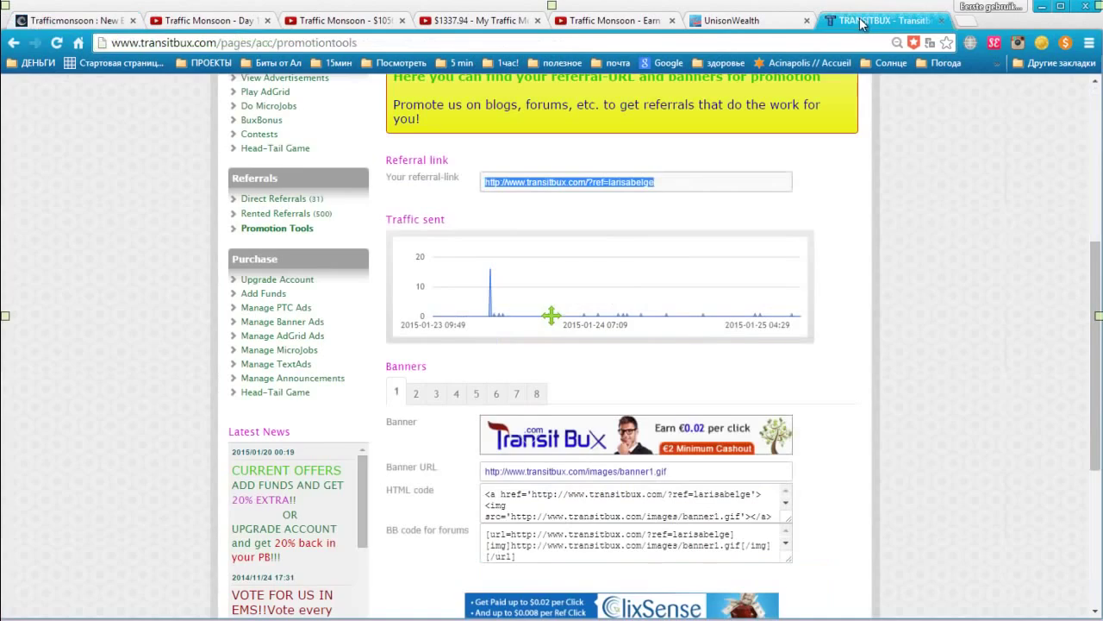
pyautogui.scroll(-1, 900, 194)
pyautogui.scroll(-1, 898, 210)
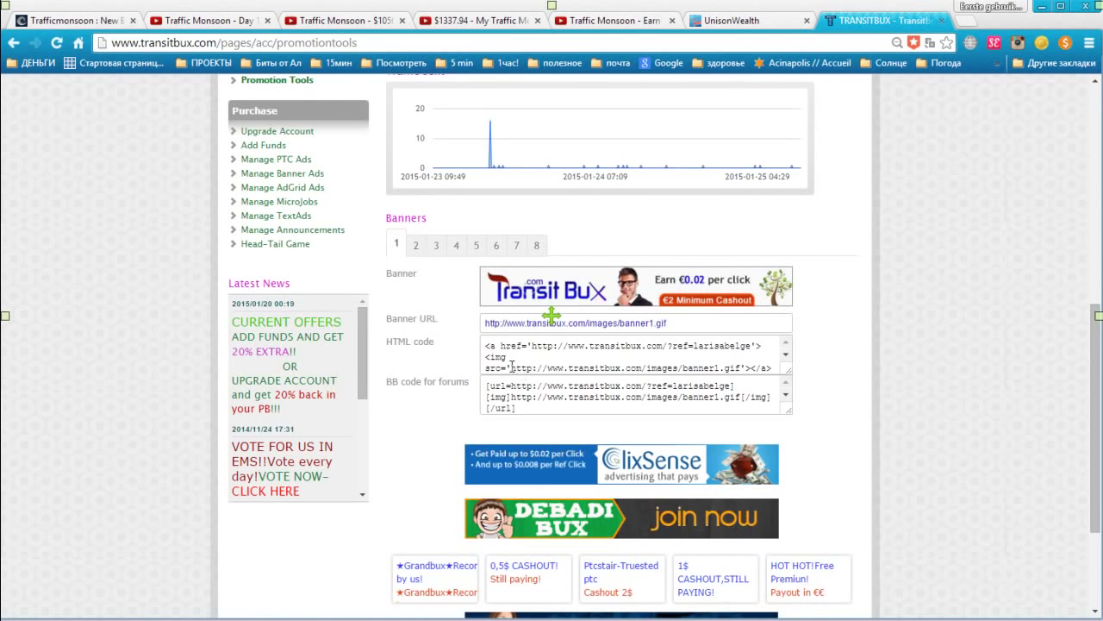
pyautogui.moveTo(515, 368); pyautogui.dragTo(731, 370)
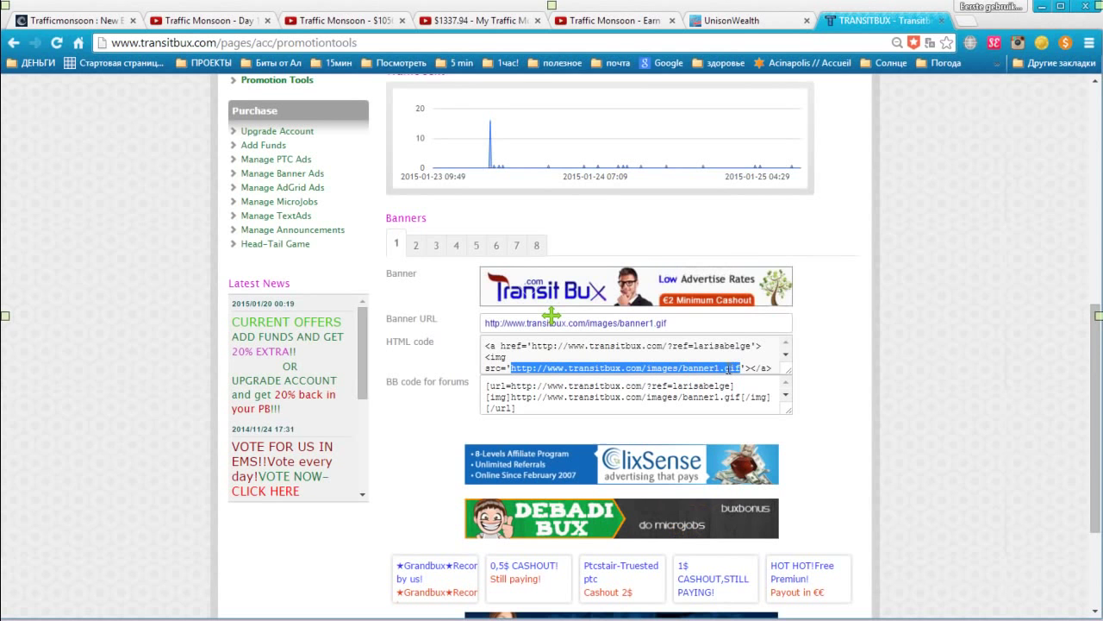
pyautogui.rightClick(731, 369)
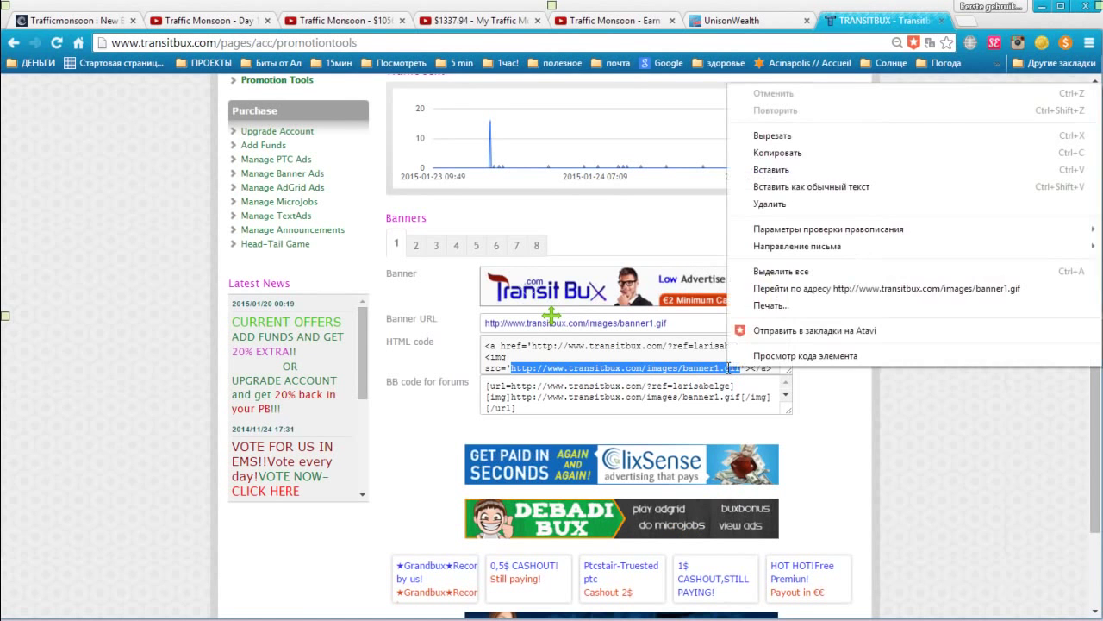
pyautogui.click(770, 153)
pyautogui.hotkey('ctrl', '1')
pyautogui.moveTo(552, 428); pyautogui.dragTo(506, 422)
pyautogui.press('BackSpace')
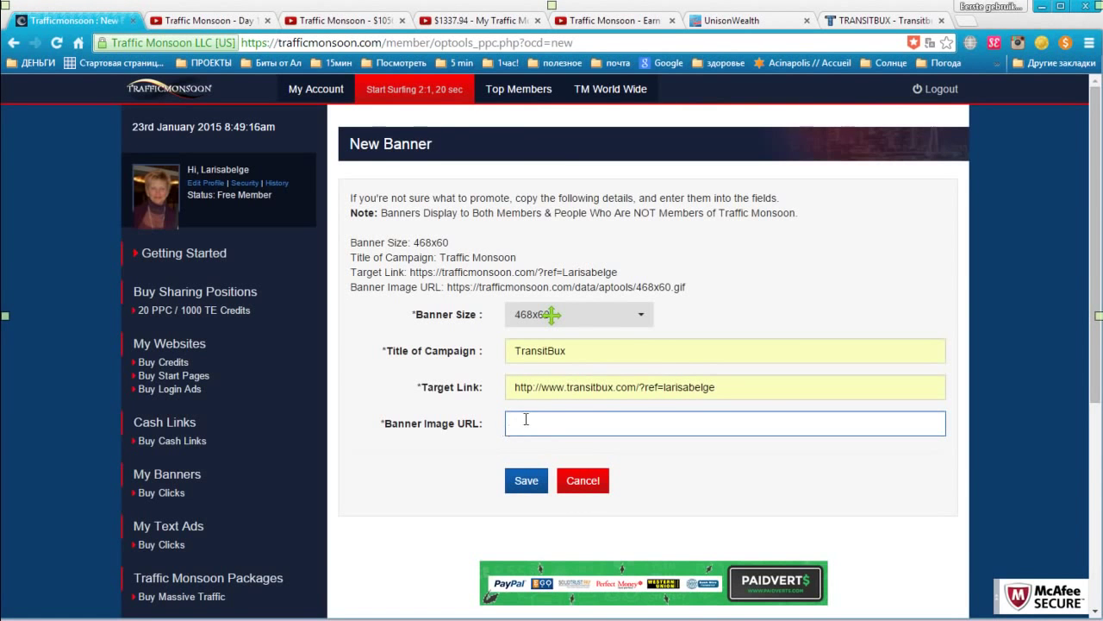
pyautogui.rightClick(529, 423)
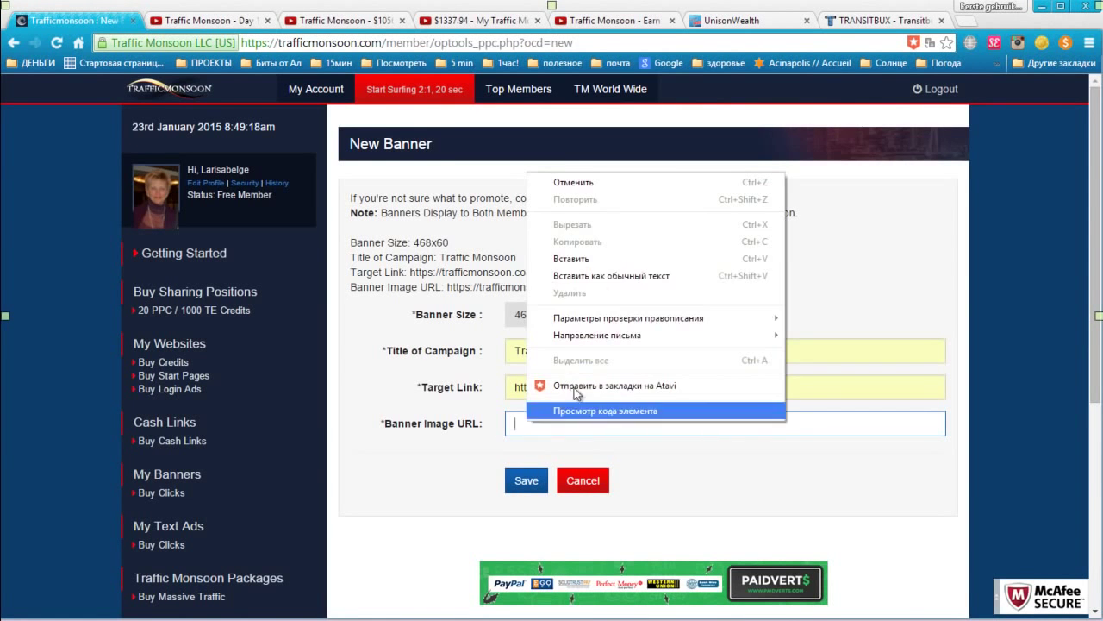
pyautogui.click(629, 257)
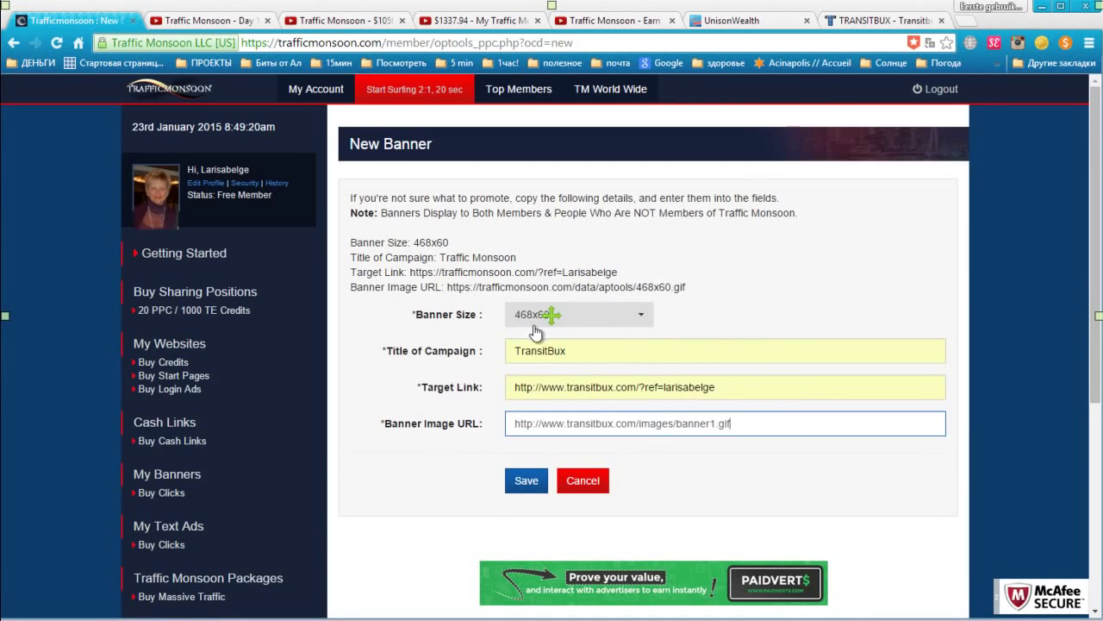
# Step: Recheck the banner on the TransitBux page, then save the new banner ad and complete its activation
pyautogui.click(866, 20)
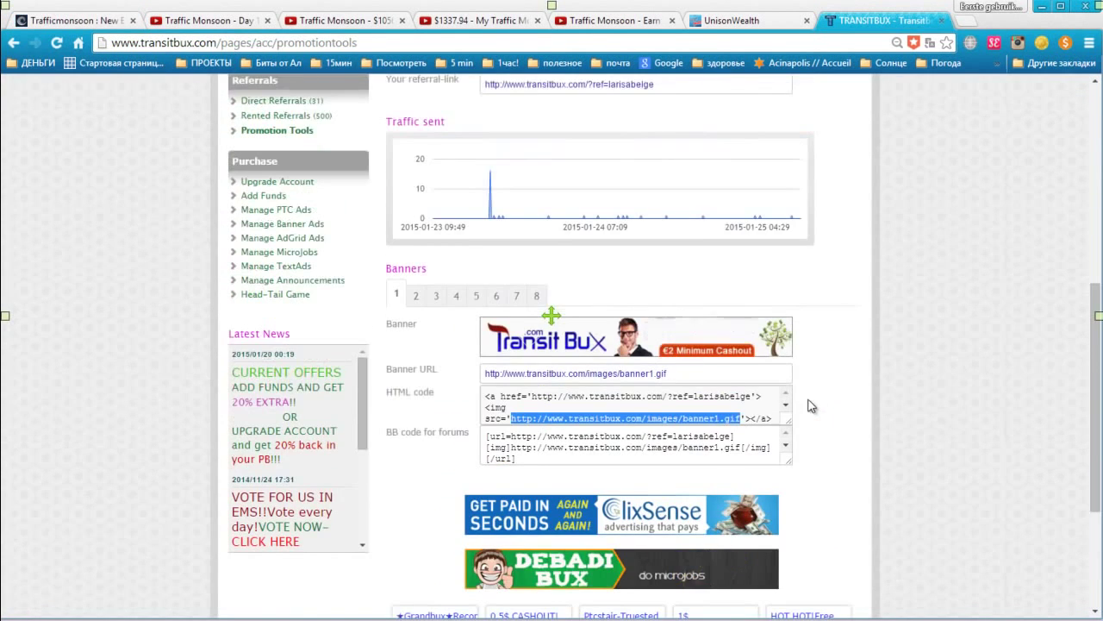
pyautogui.hotkey('ctrl', '1')
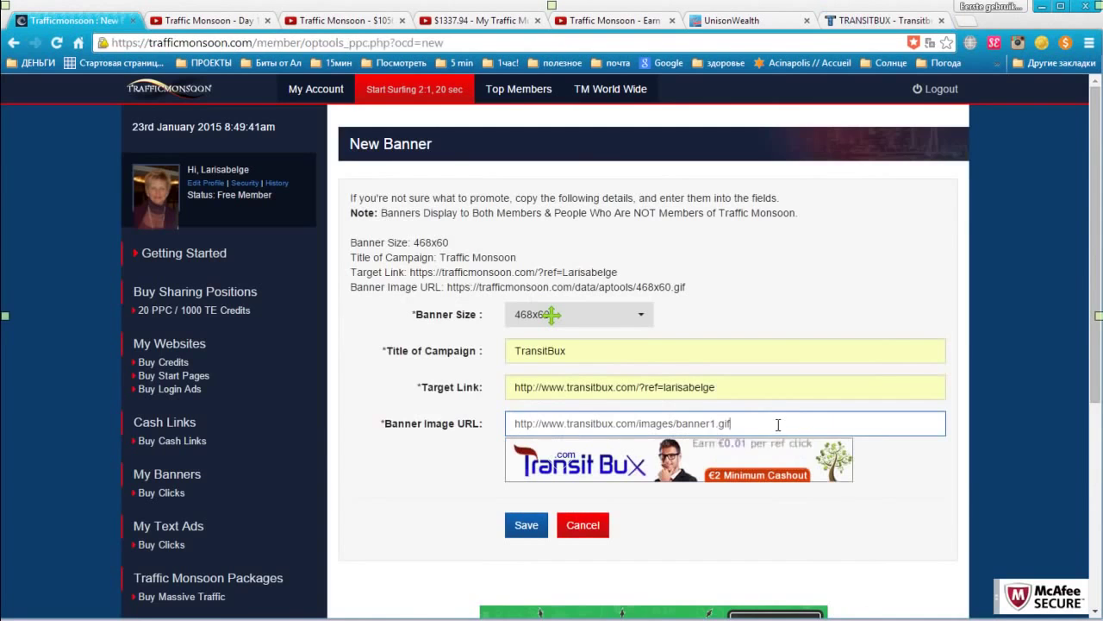
pyautogui.click(527, 525)
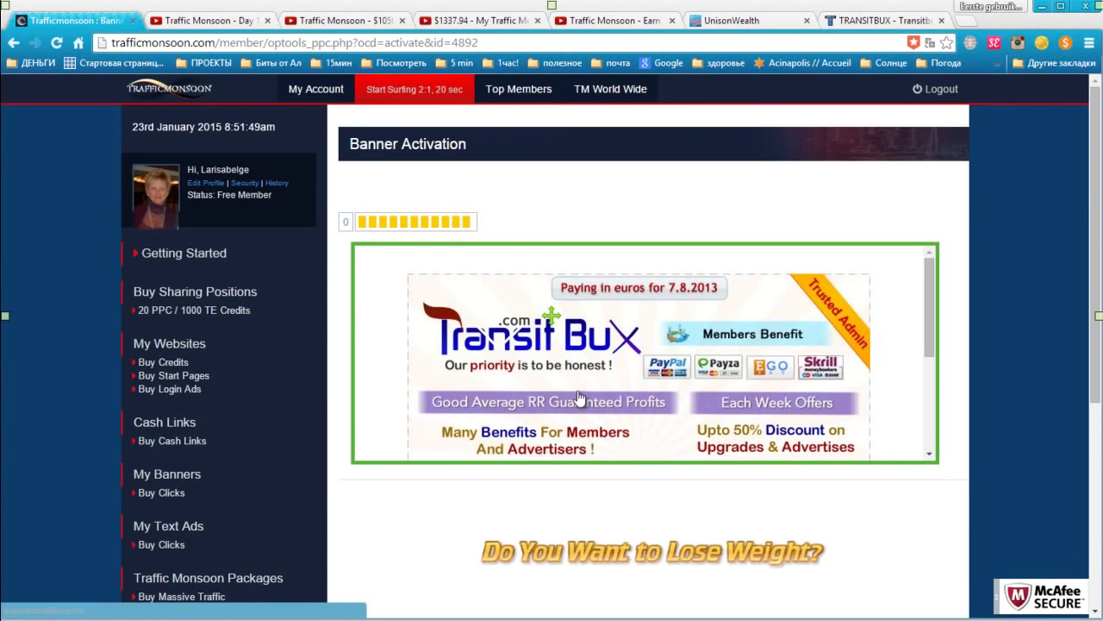
pyautogui.click(641, 209)
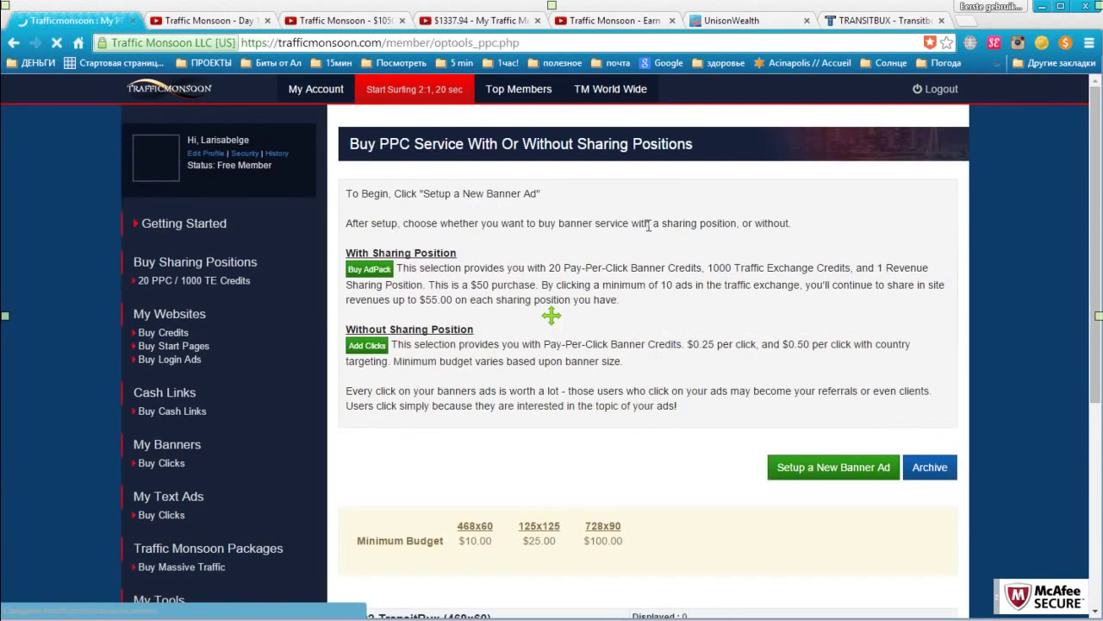
# Step: Open the budget form for adding clicks to the TransitBux banner and read it in Russian translation before restoring the original language
pyautogui.scroll(-3, 650, 272)
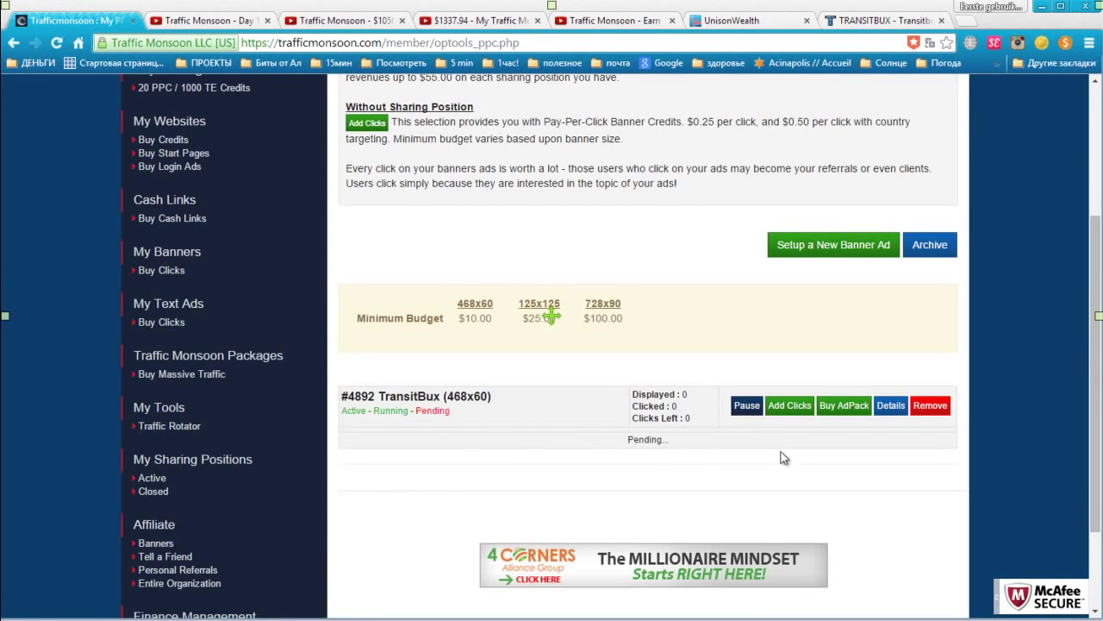
pyautogui.click(790, 405)
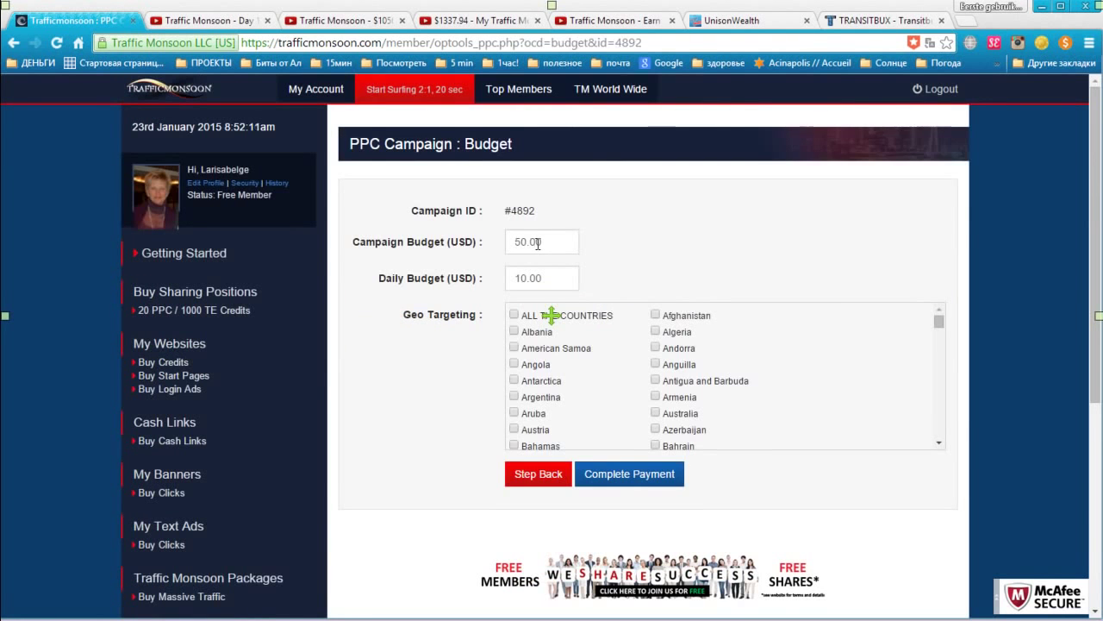
pyautogui.rightClick(643, 260)
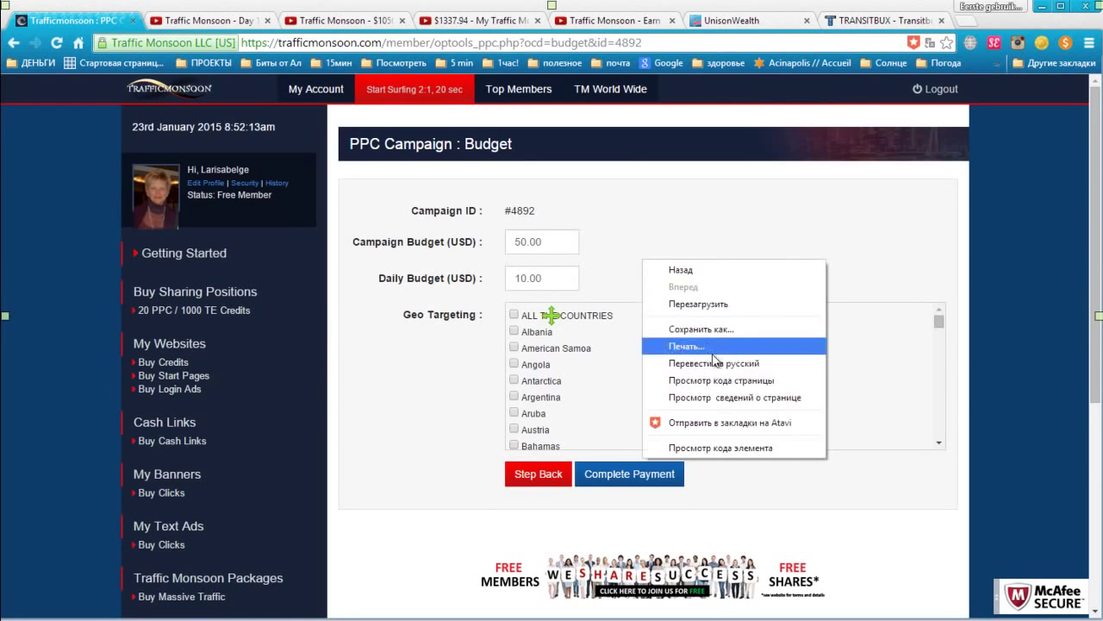
pyautogui.click(715, 365)
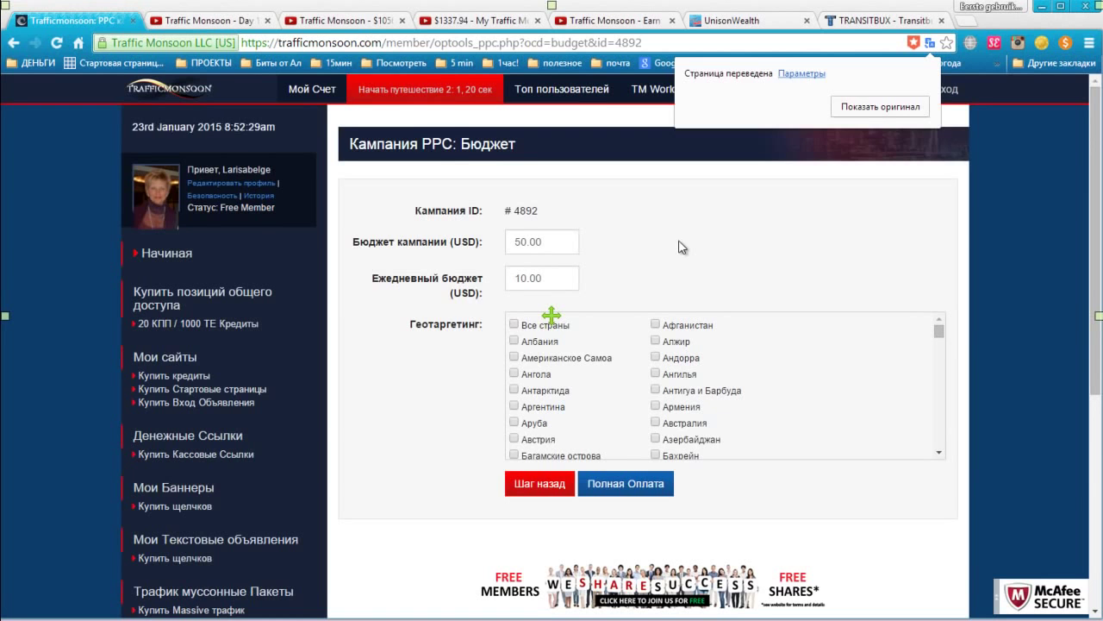
pyautogui.click(874, 111)
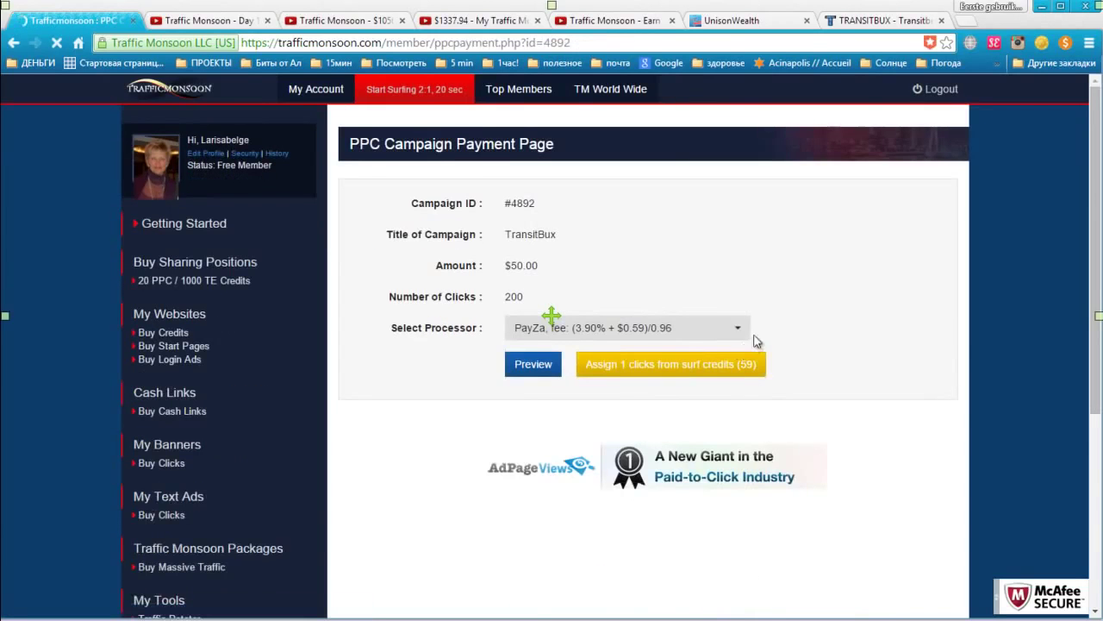
# Step: Review the available payment processors for the $50.00 campaign and preview the PayZa payment form
pyautogui.click(739, 334)
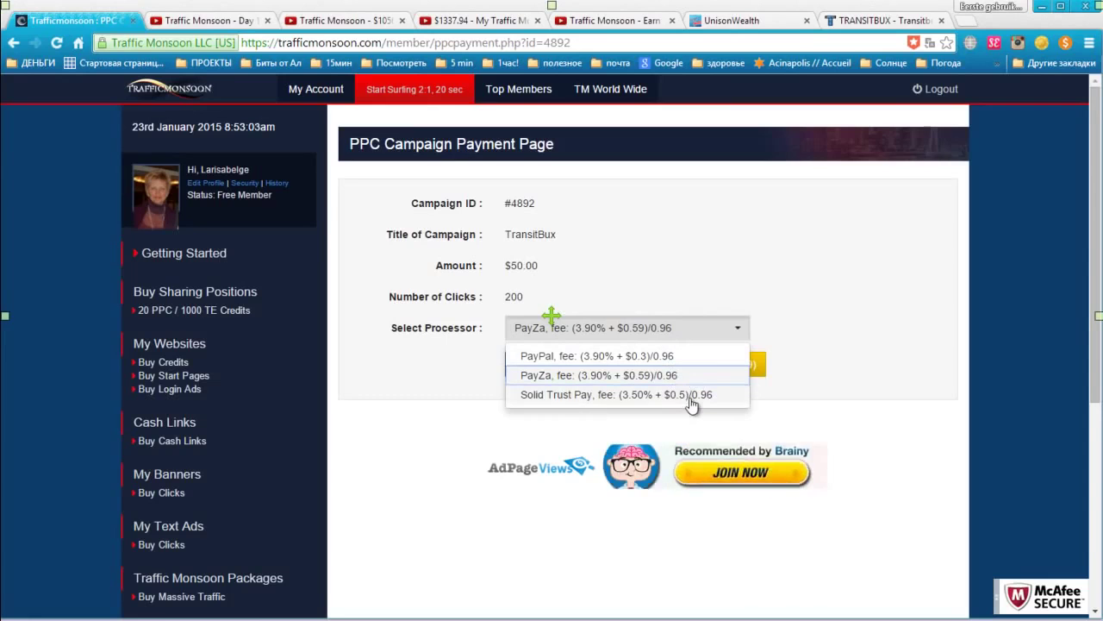
pyautogui.click(826, 375)
pyautogui.click(530, 363)
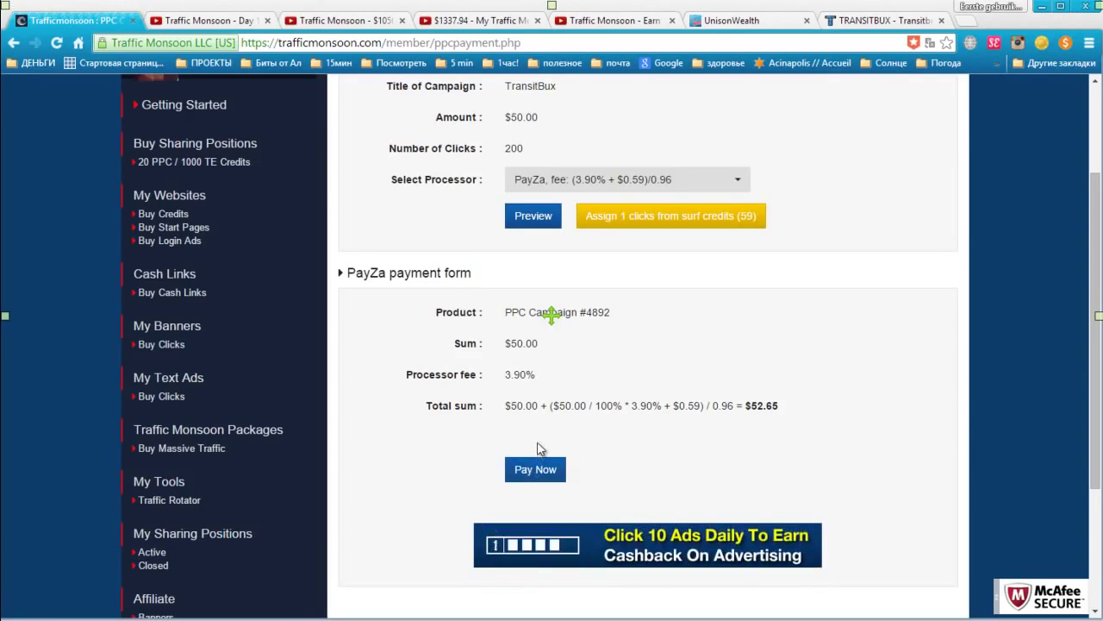
pyautogui.click(738, 183)
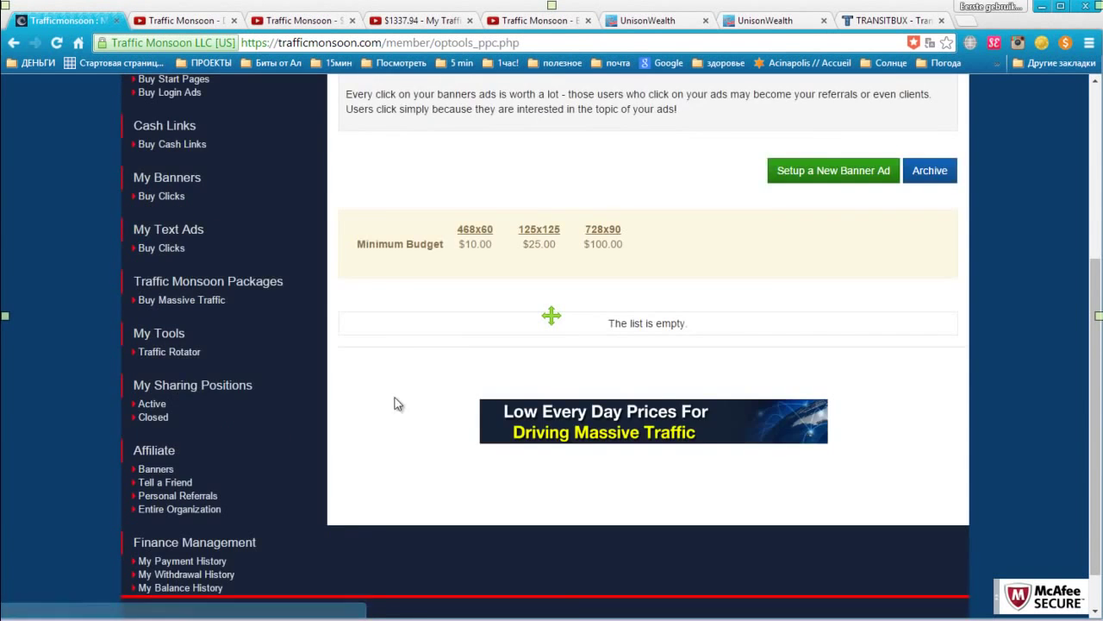
# Step: Open the account overview and translate it into Russian to examine the account balance, sharing positions, referrals and earnings statistics
pyautogui.scroll(5, 395, 398)
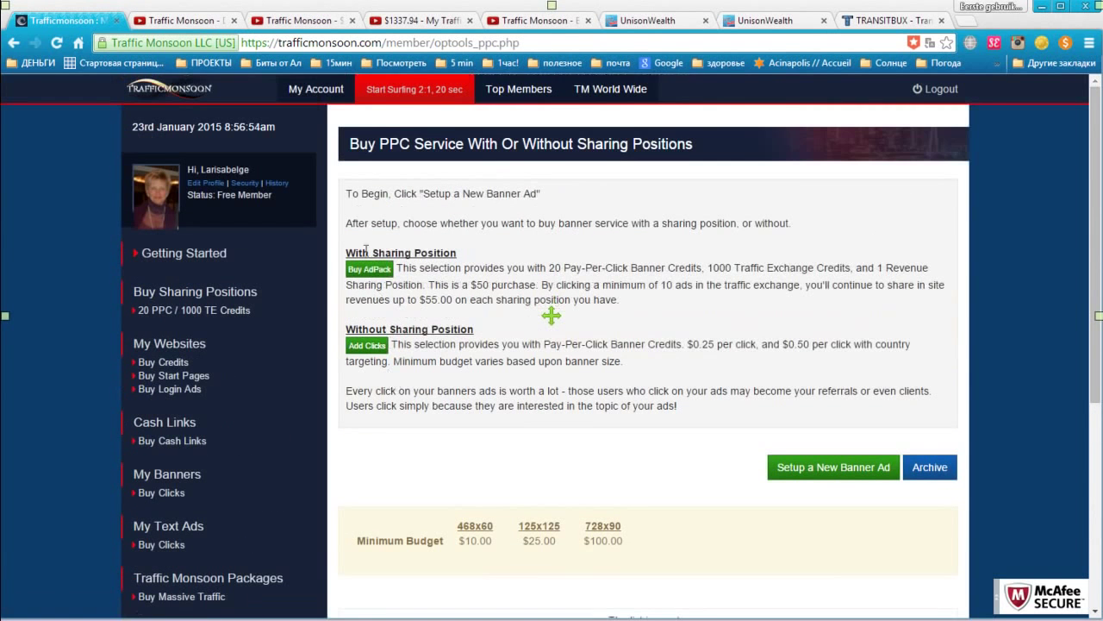
pyautogui.click(318, 93)
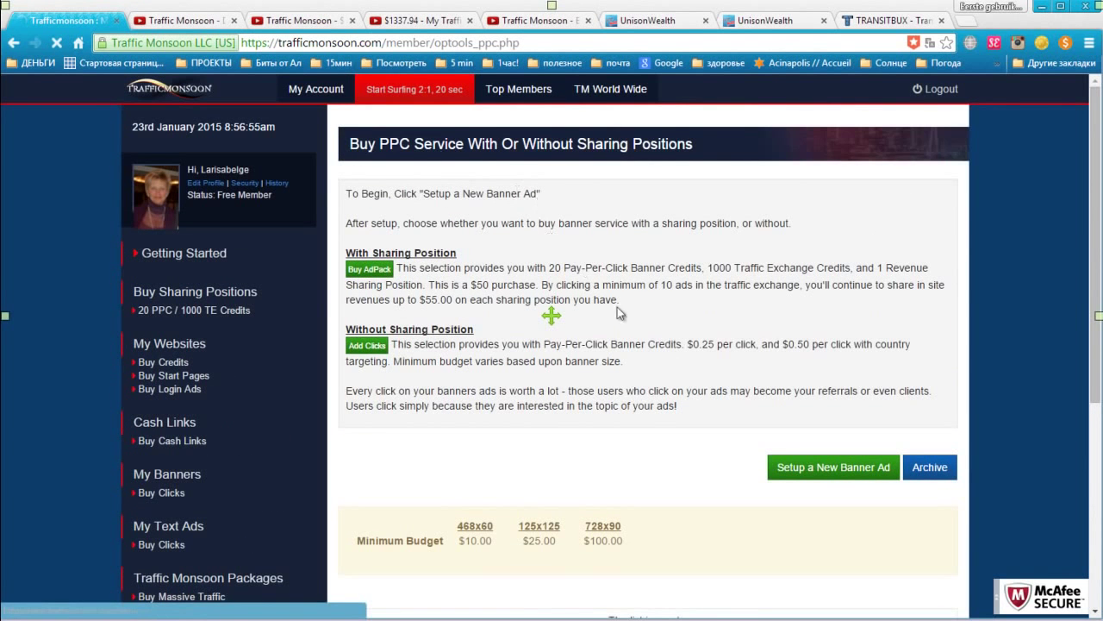
pyautogui.scroll(-10, 621, 314)
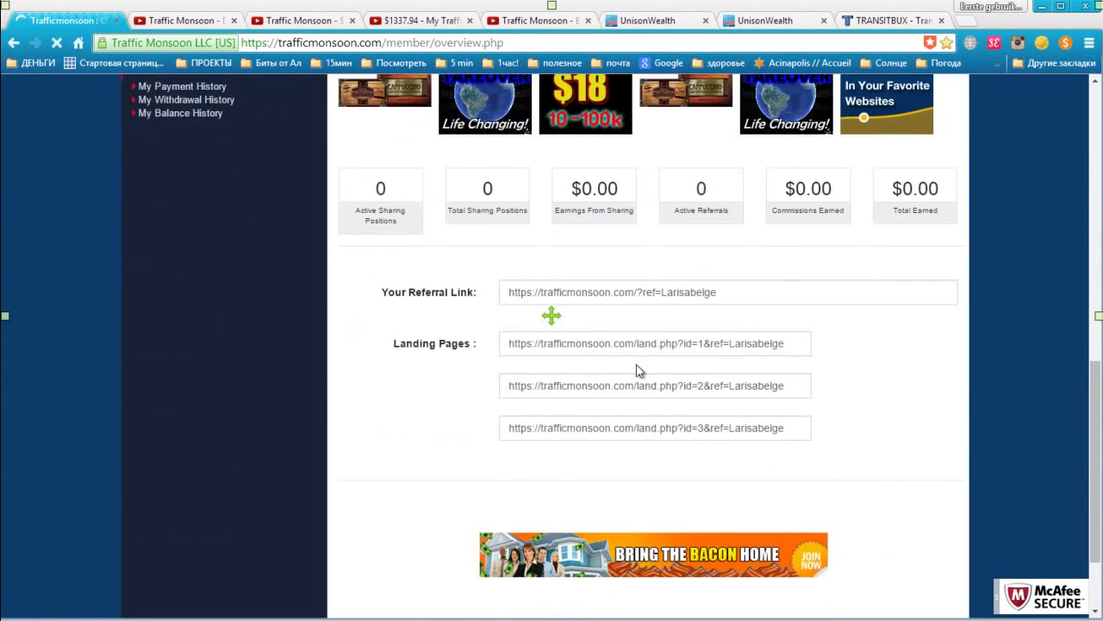
pyautogui.scroll(2, 794, 345)
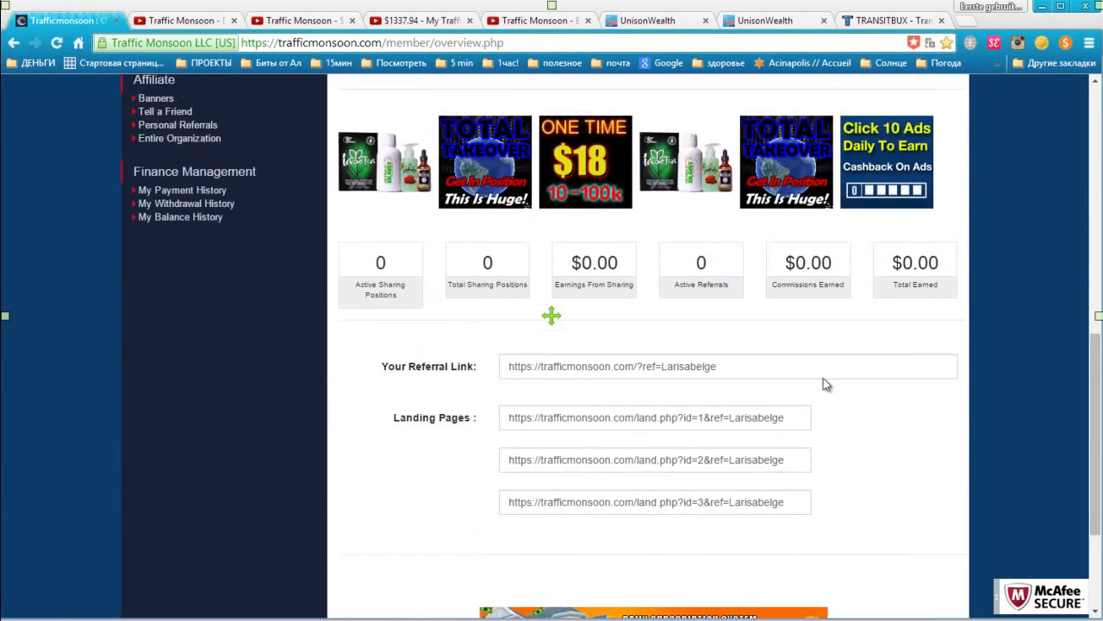
pyautogui.scroll(1, 824, 384)
pyautogui.rightClick(722, 145)
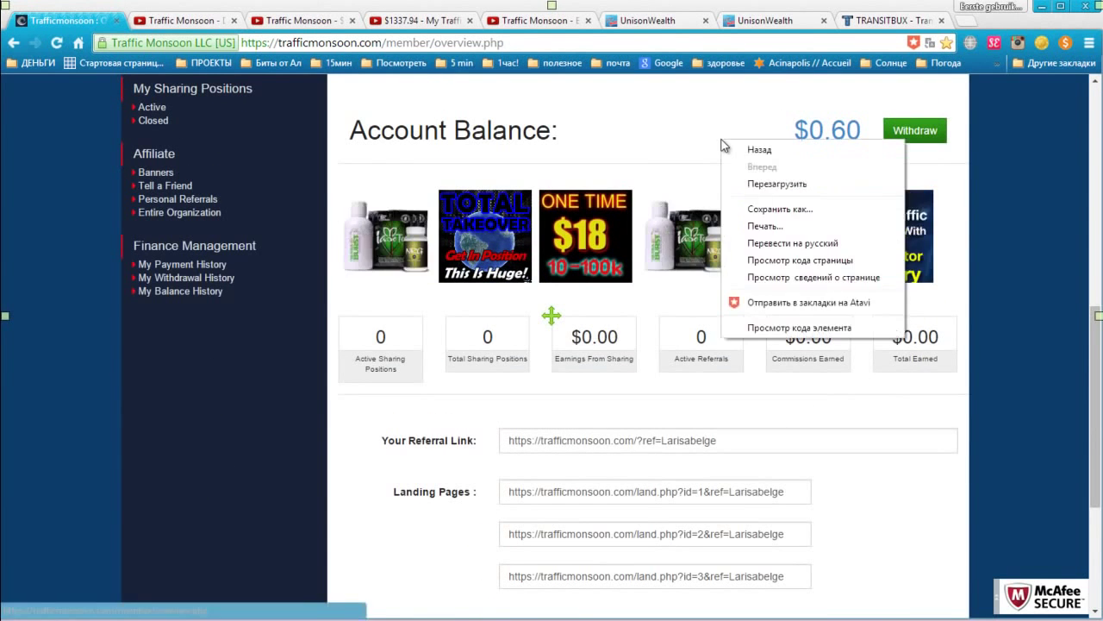
pyautogui.click(780, 244)
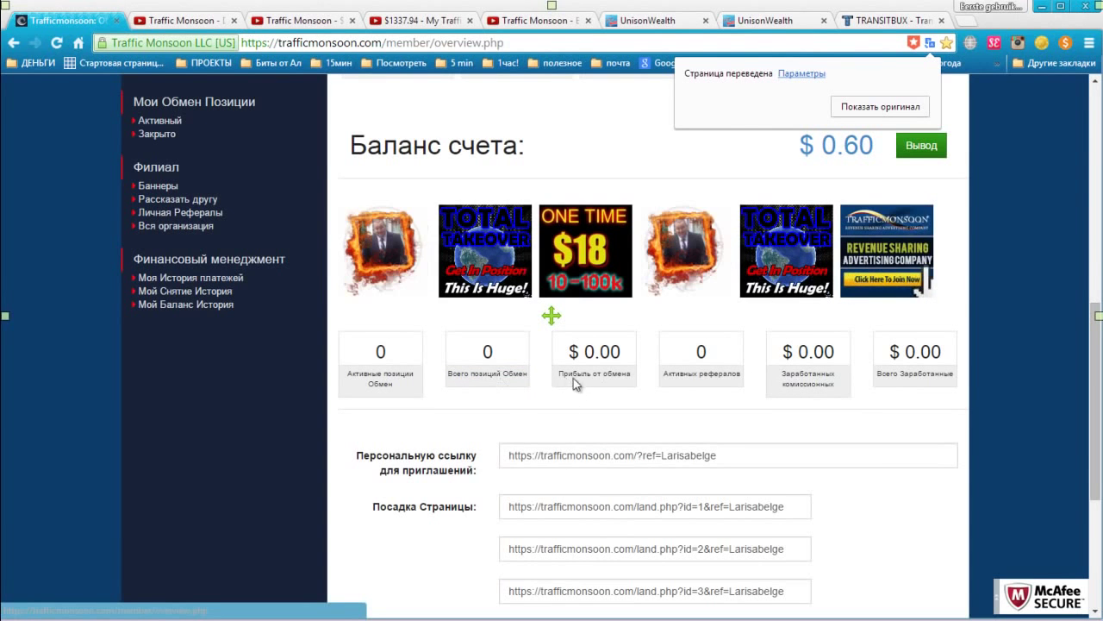
pyautogui.moveTo(594, 371)
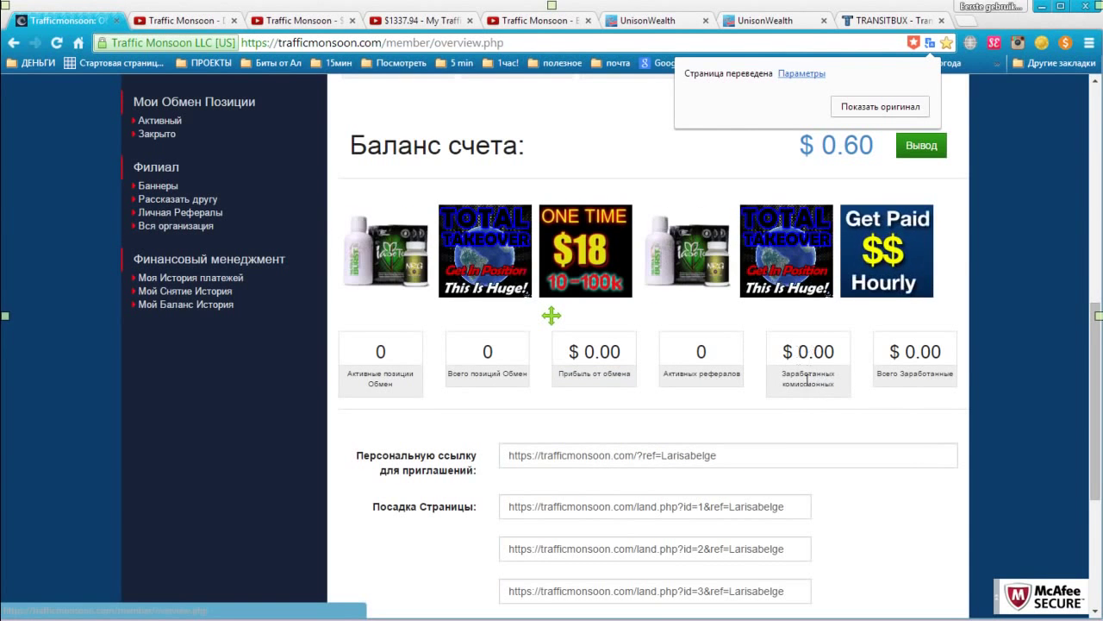
pyautogui.moveTo(806, 388)
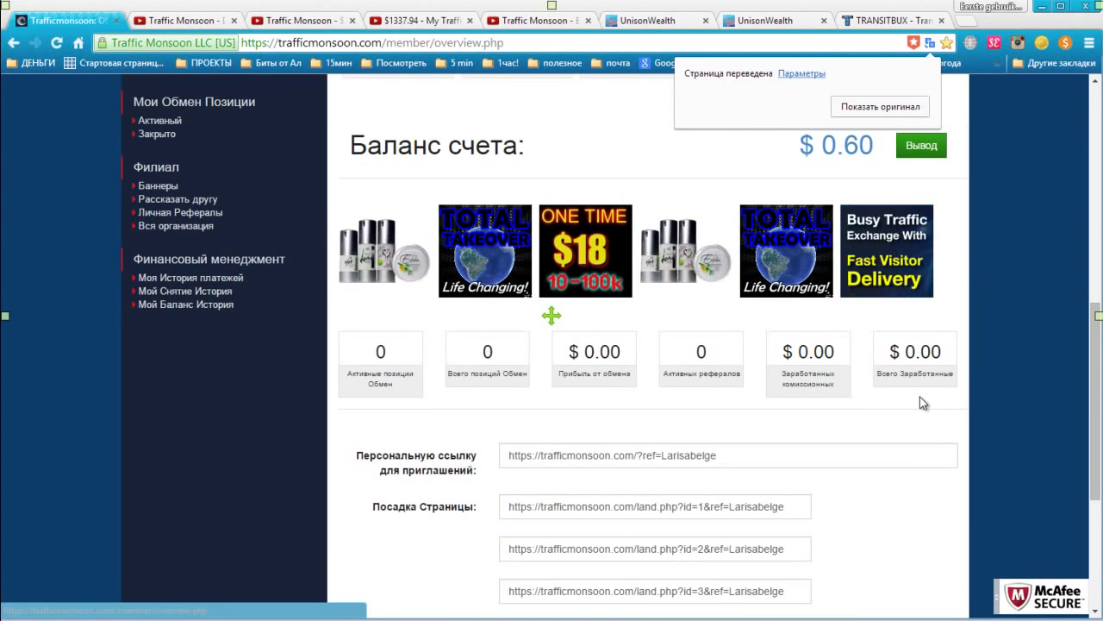
# Step: Open the active sharing positions page and compare it with the Adpack Pool earnings in the "Traffic Monsoon - $1056.24 Earnings" video
pyautogui.scroll(3, 158, 354)
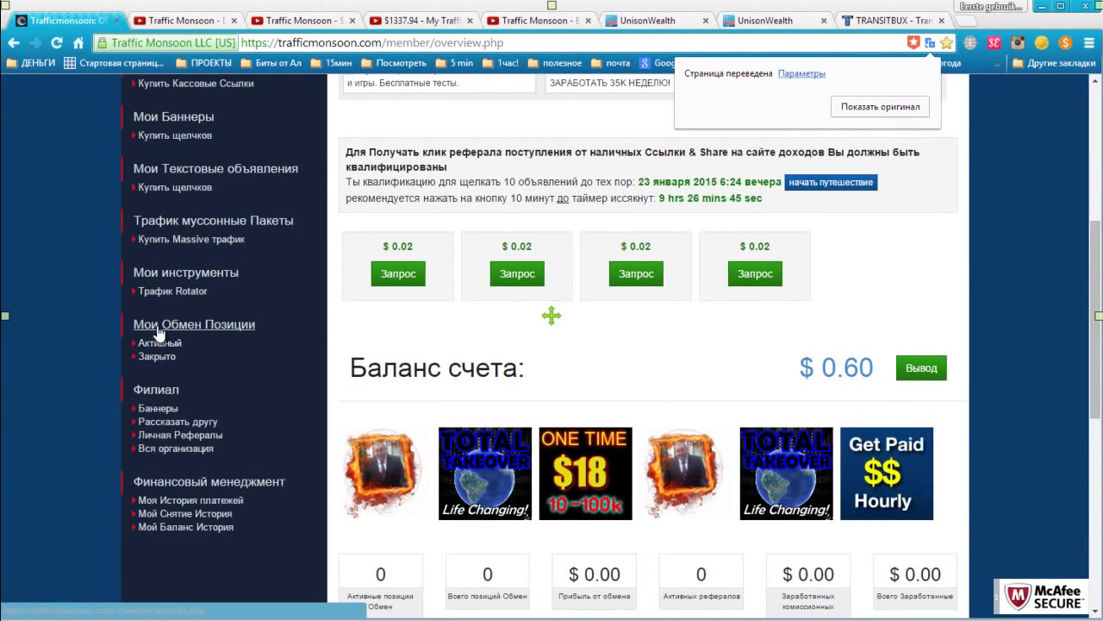
pyautogui.click(159, 348)
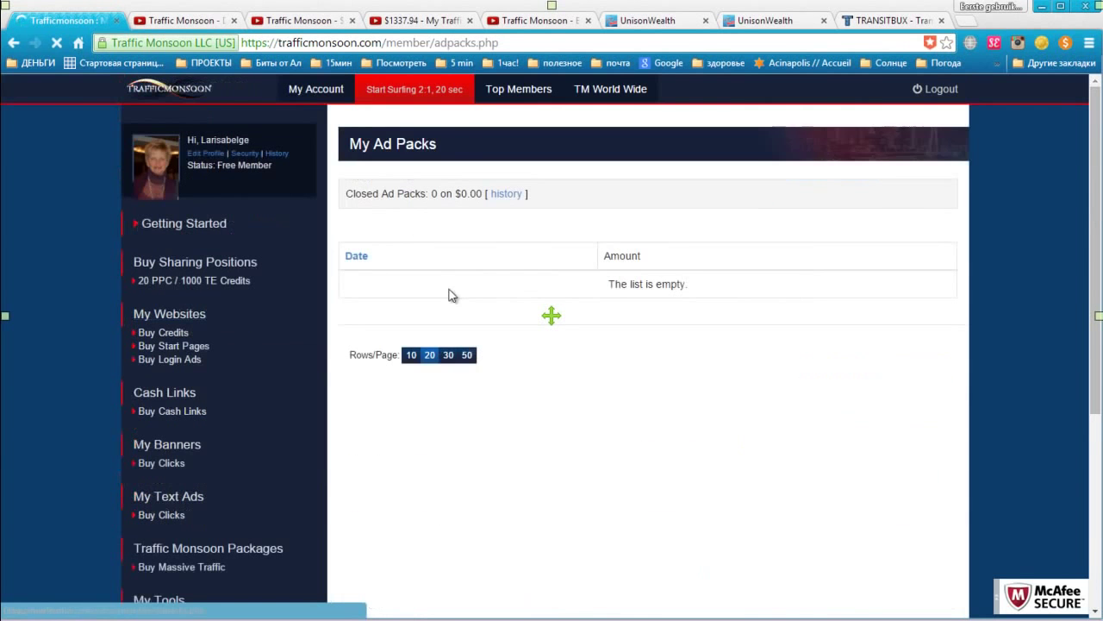
pyautogui.click(185, 20)
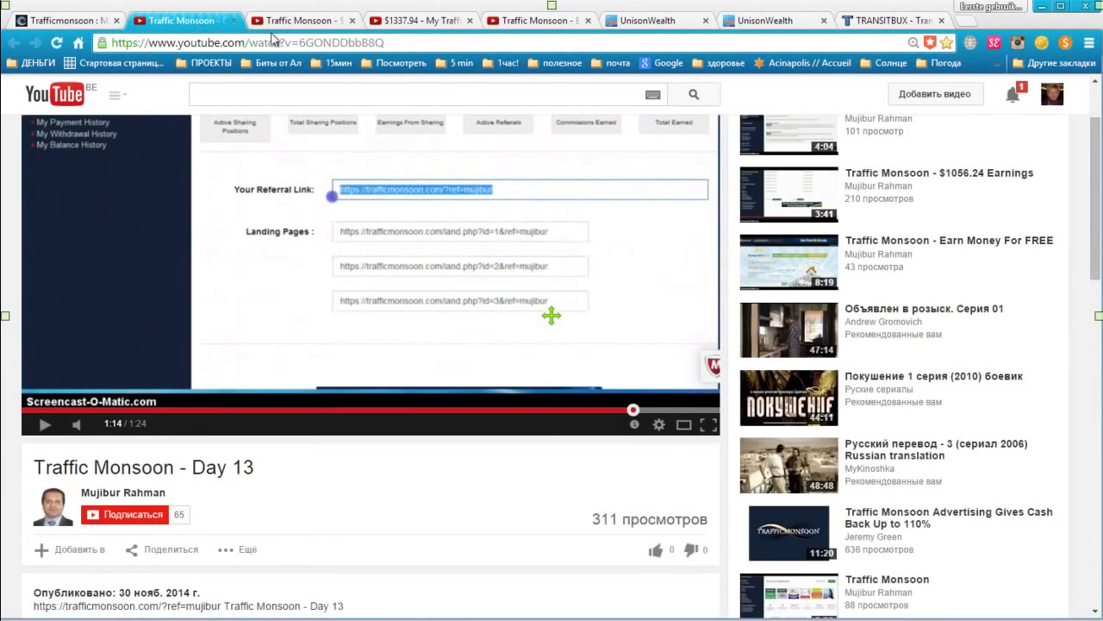
pyautogui.click(308, 22)
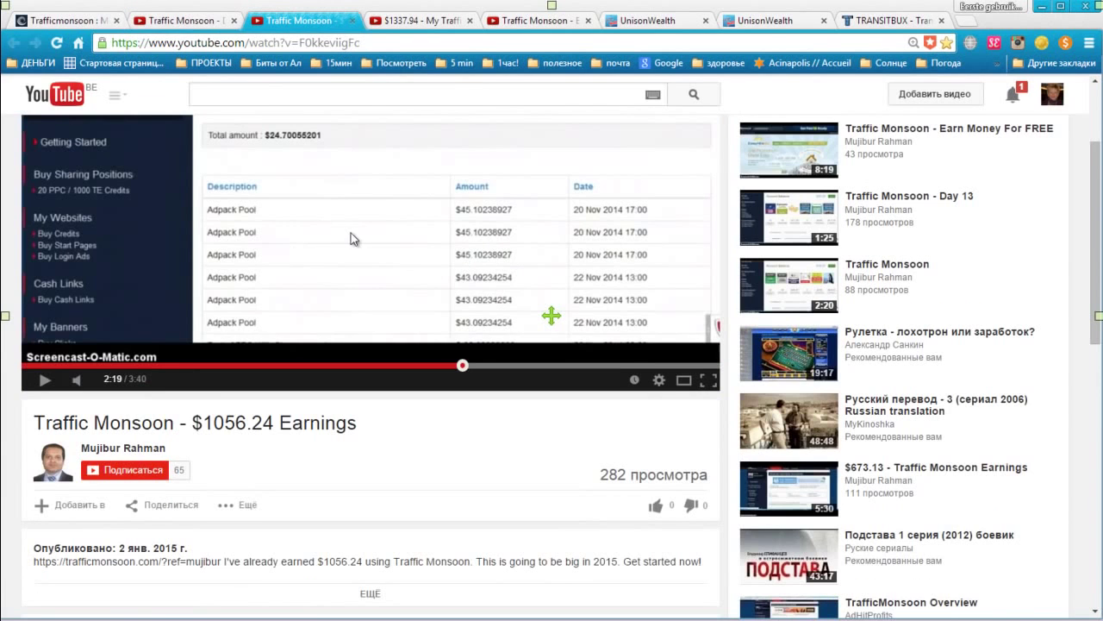
pyautogui.click(64, 20)
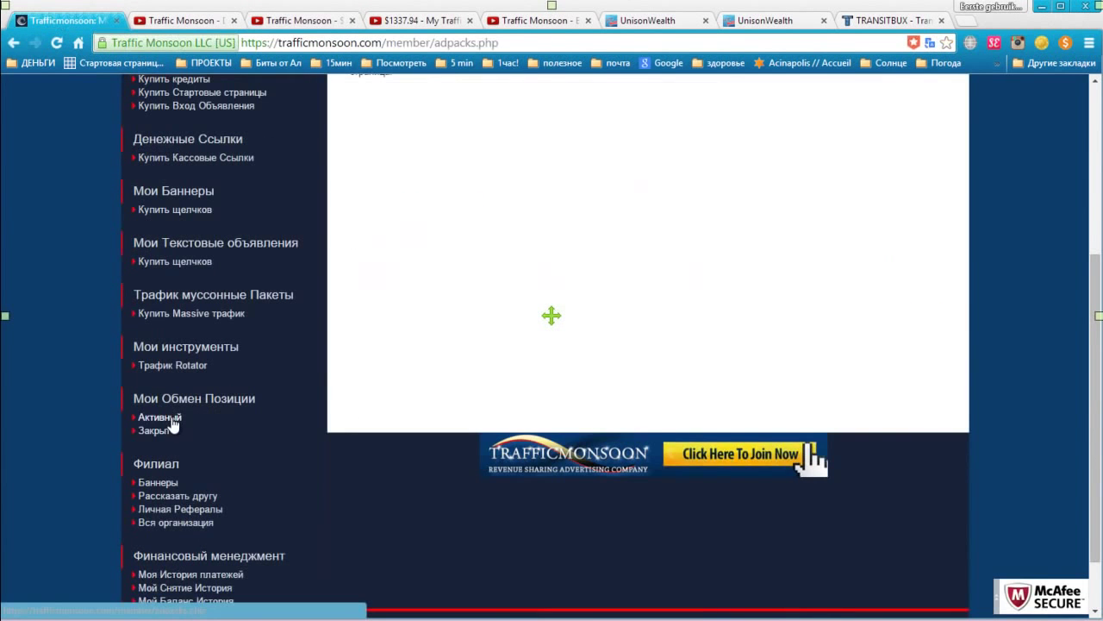
pyautogui.moveTo(171, 437)
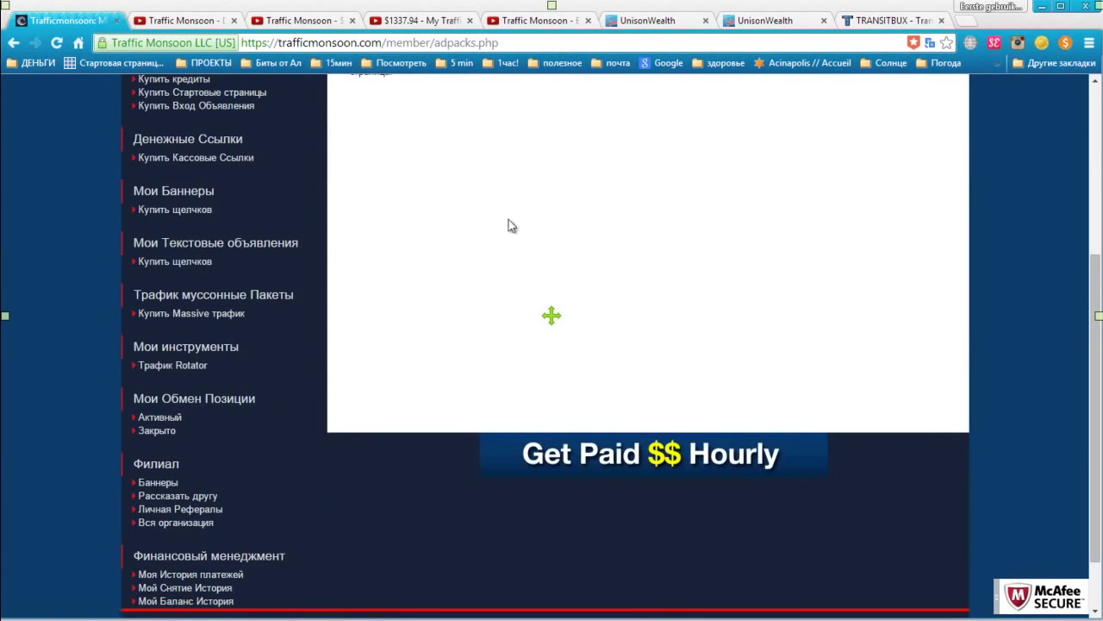
pyautogui.scroll(3, 517, 246)
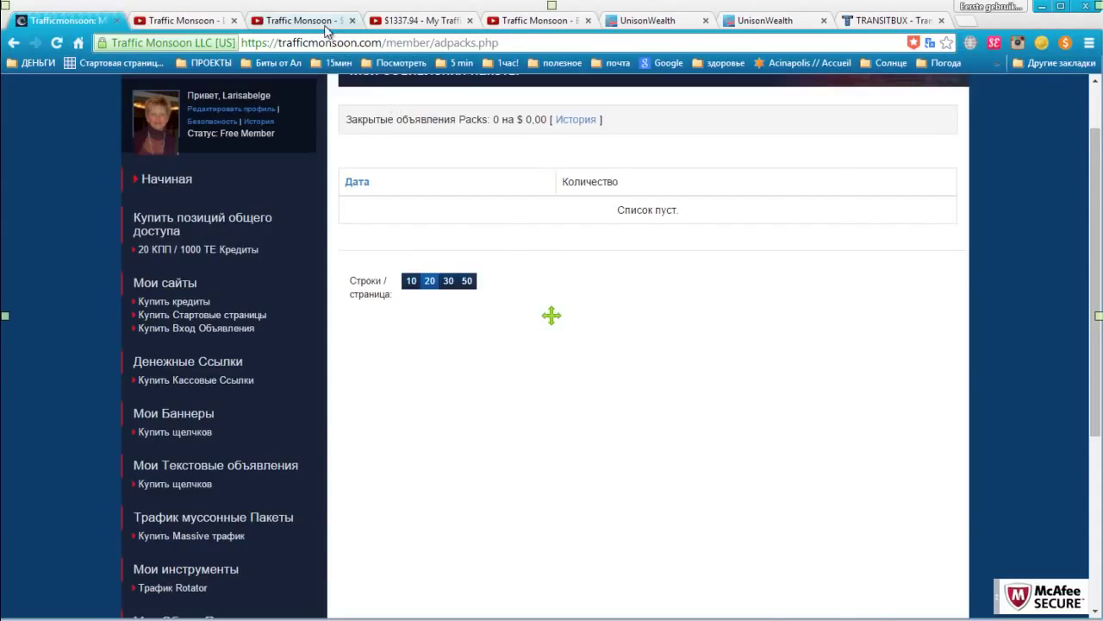
pyautogui.click(304, 20)
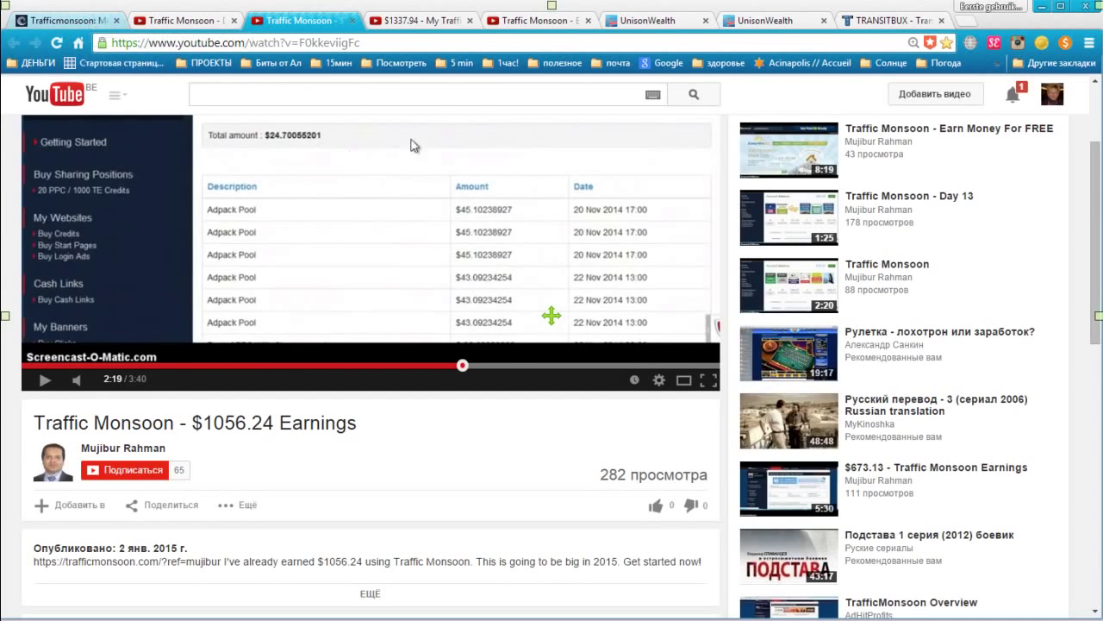
# Step: Examine the account balance and statistics in the "$1337.94 - My Traffic Monsoon Earnings" video and return to the "Traffic Monsoon - $1056.24 Earnings" video
pyautogui.click(409, 21)
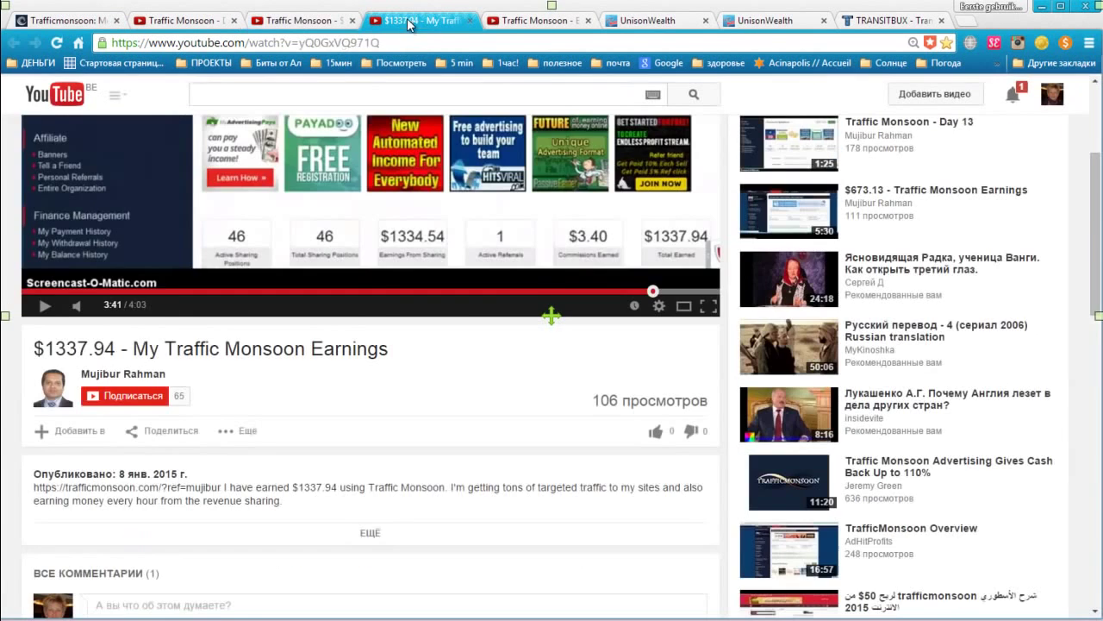
pyautogui.scroll(3, 586, 263)
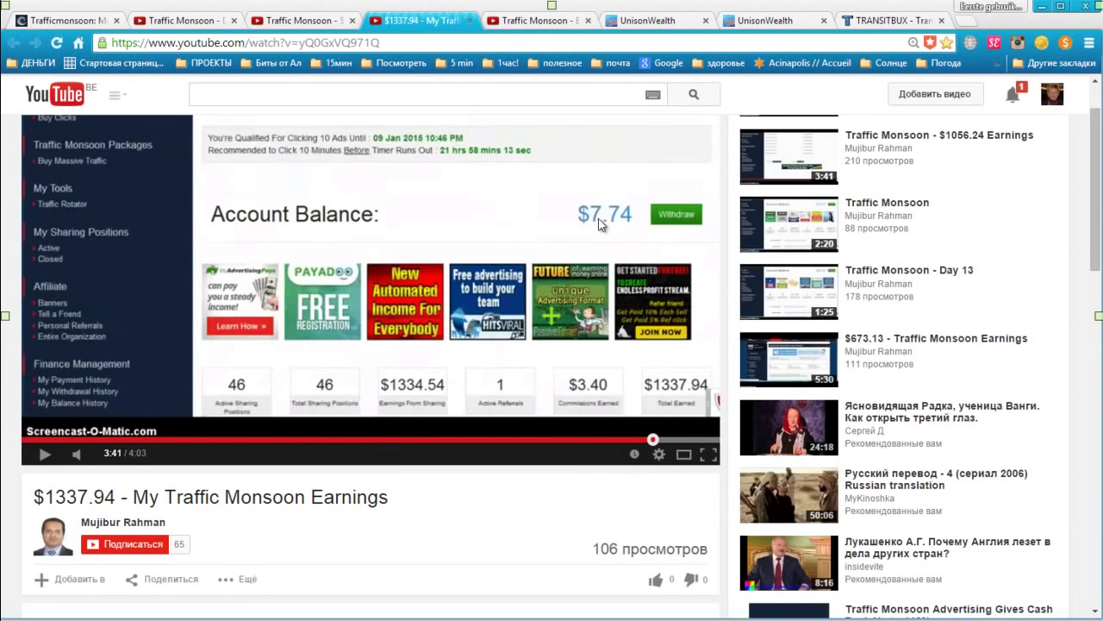
pyautogui.click(340, 19)
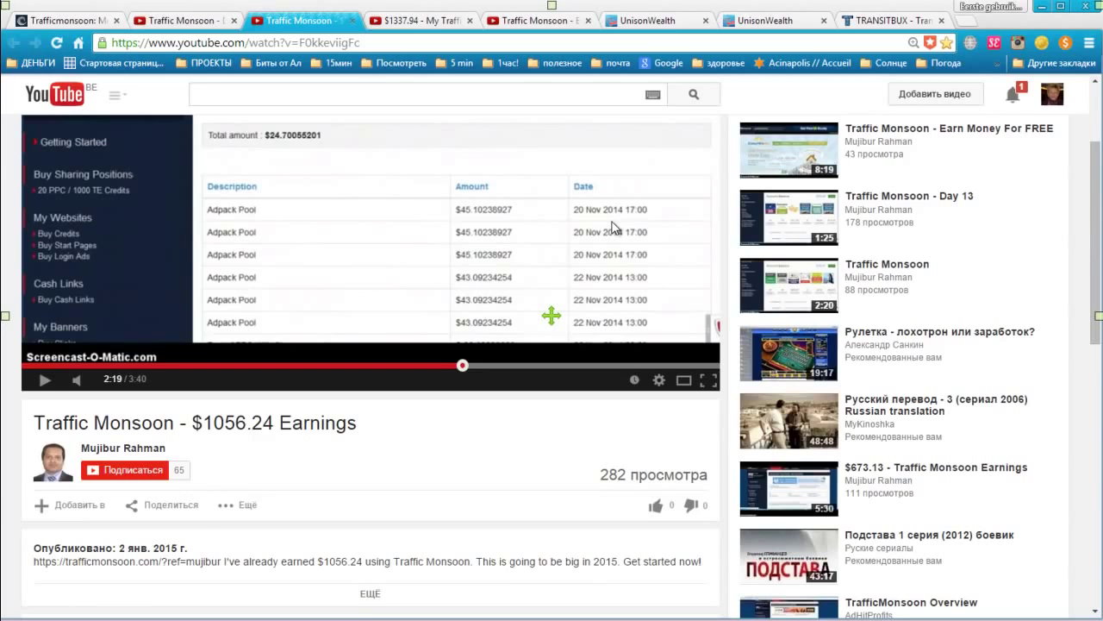
# Step: Return to the Traffic Monsoon account, open the 20 PPC / 1000 TE Credits purchase page and restore its original language
pyautogui.hotkey('ctrl', '1')
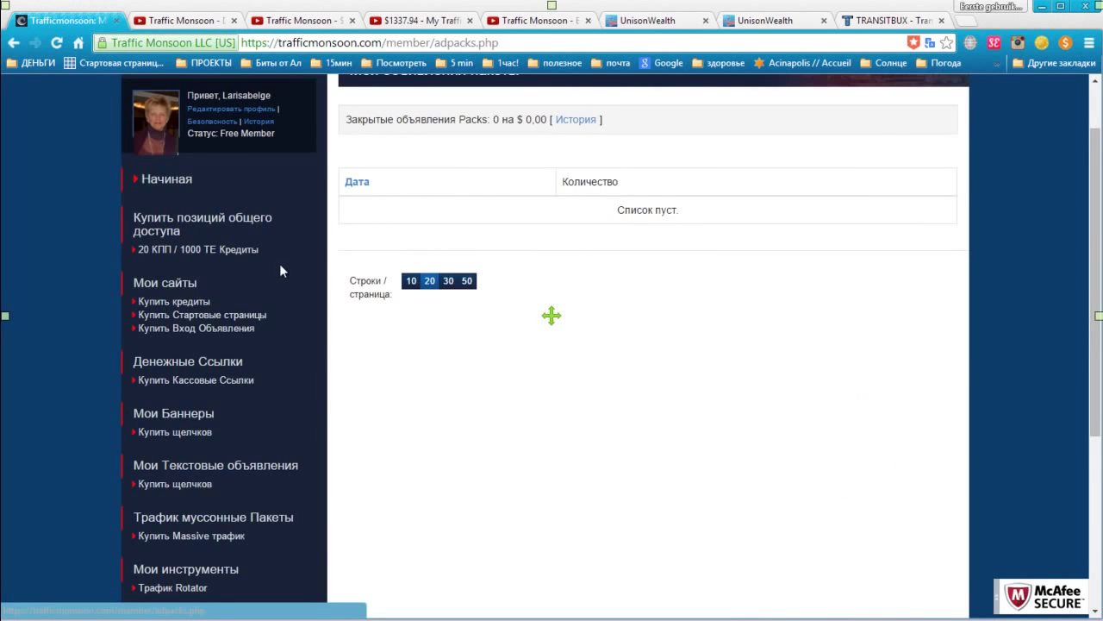
pyautogui.scroll(-1, 277, 274)
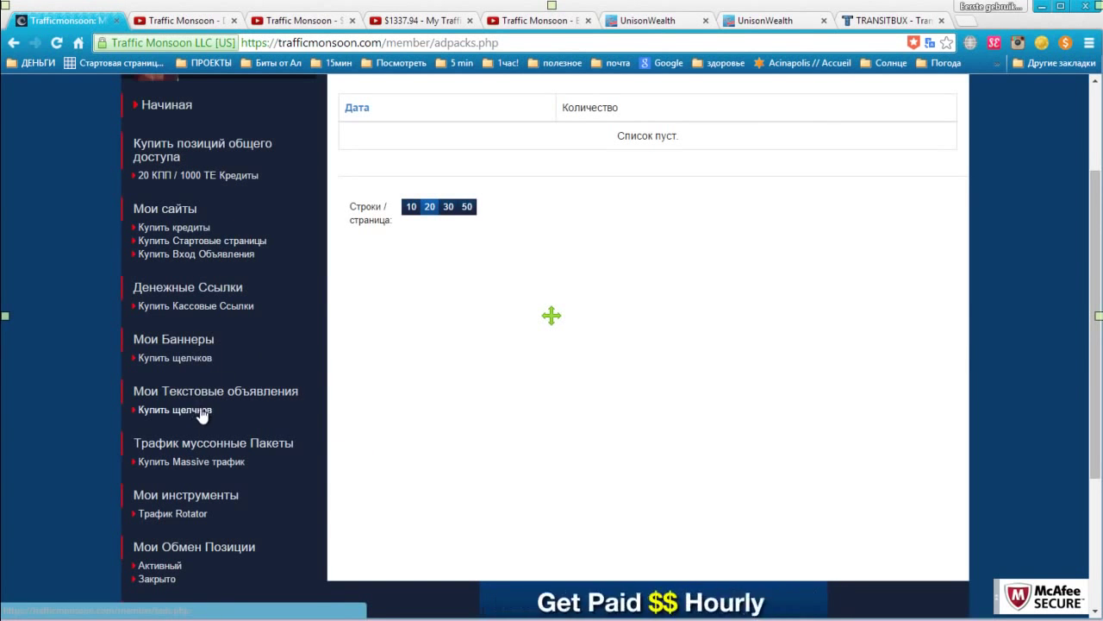
pyautogui.scroll(-1, 425, 386)
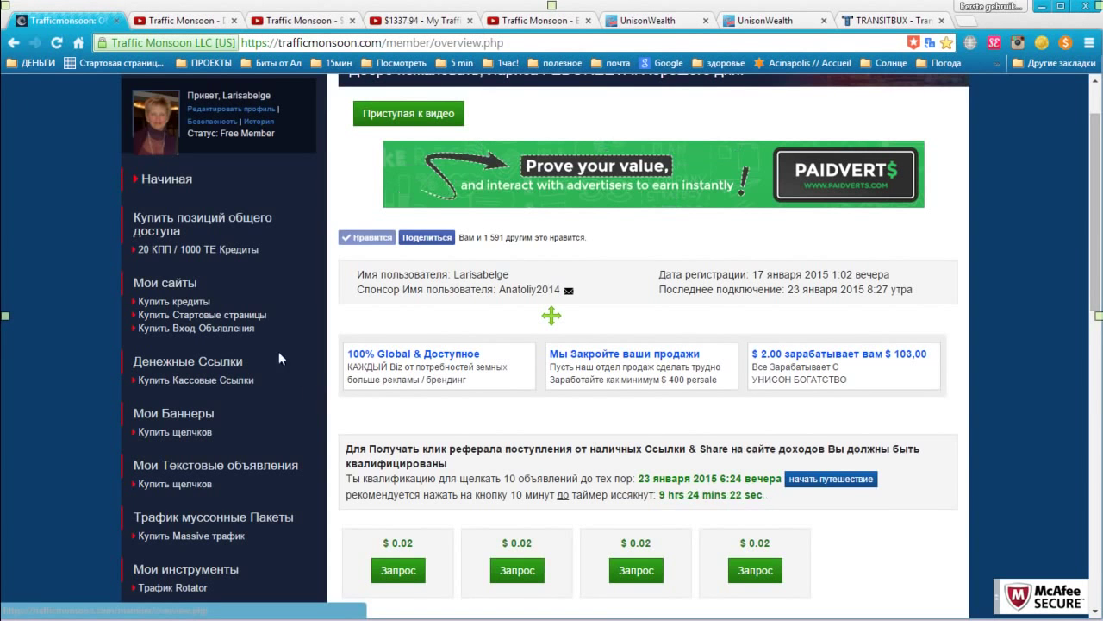
pyautogui.click(200, 250)
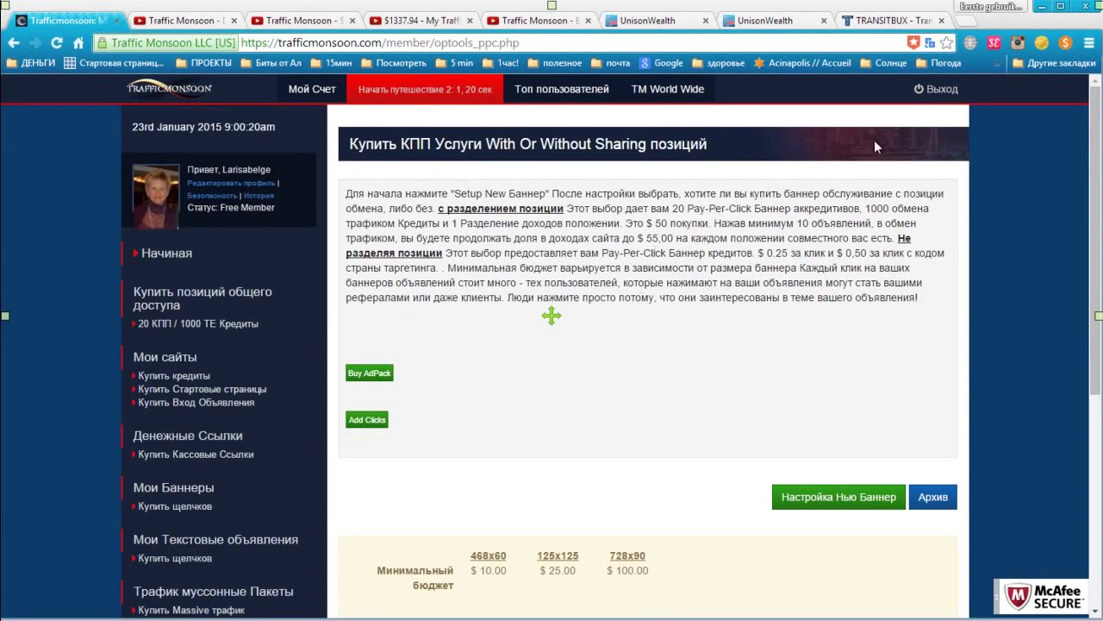
pyautogui.click(930, 42)
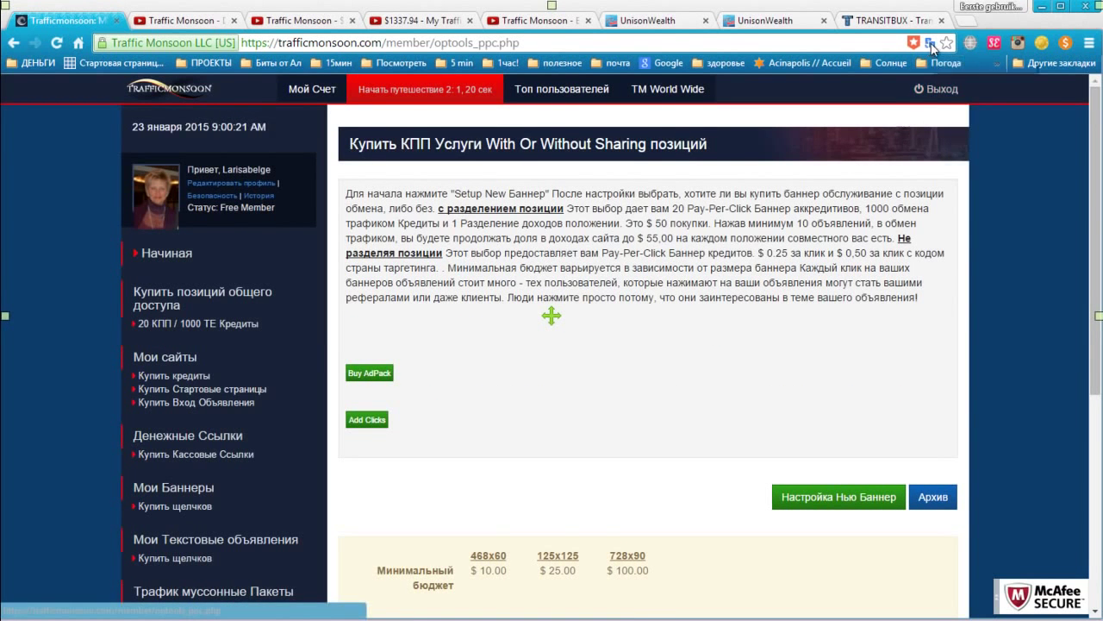
pyautogui.click(916, 109)
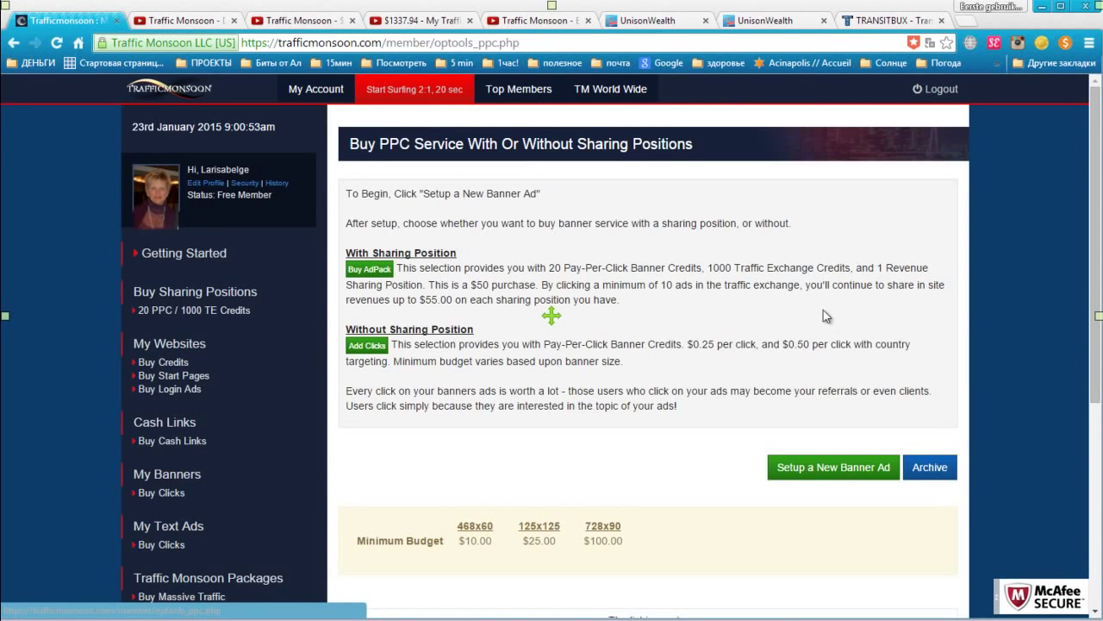
# Step: Open the "Traffic Monsoon - Earn Money For FREE" video and go to 6:40 to examine the earnings history
pyautogui.click(535, 20)
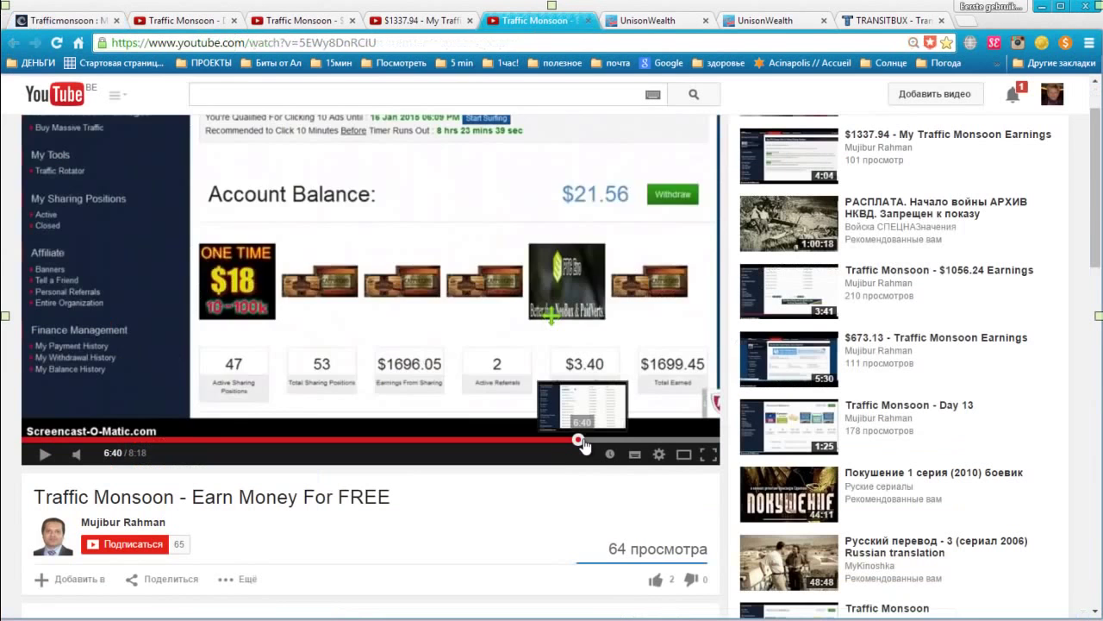
pyautogui.click(581, 442)
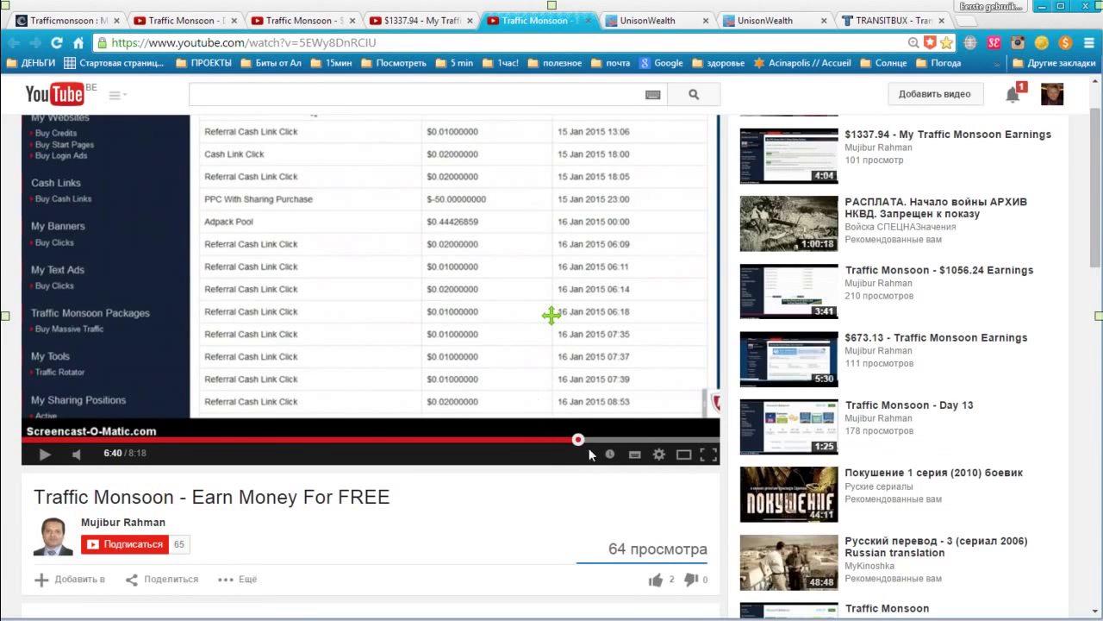